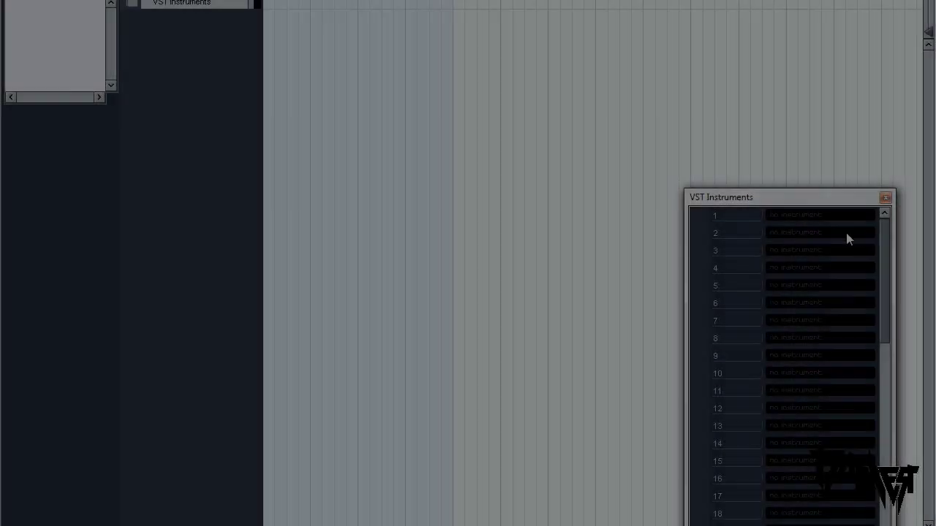
Load Groove Agent ONE into the first VST instrument slot and create a MIDI track assigned to it
{"action": "left_click", "coordinate": [800, 216]}
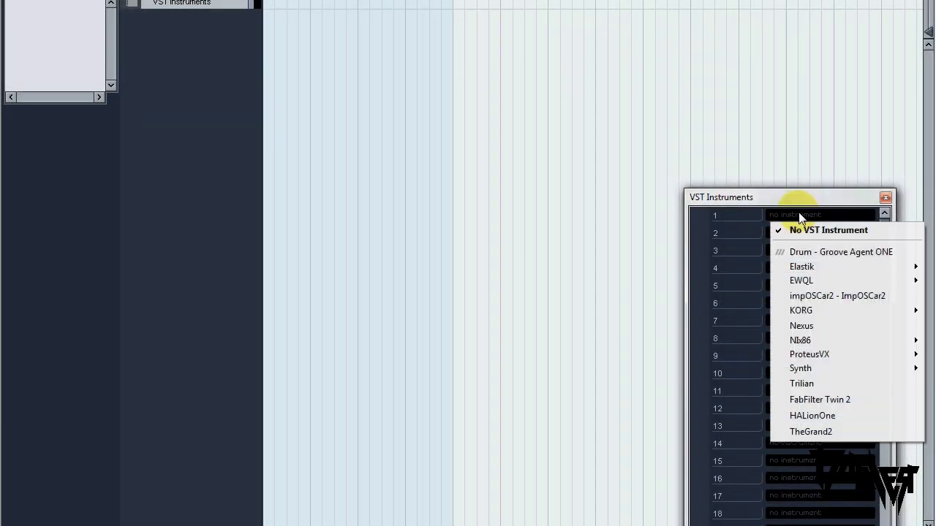
{"action": "left_click", "coordinate": [848, 253]}
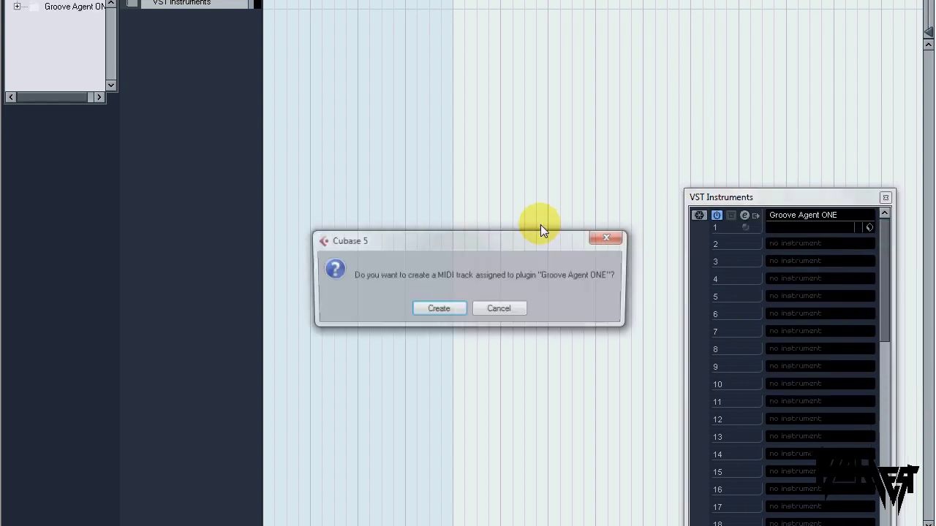
{"action": "left_click", "coordinate": [442, 309]}
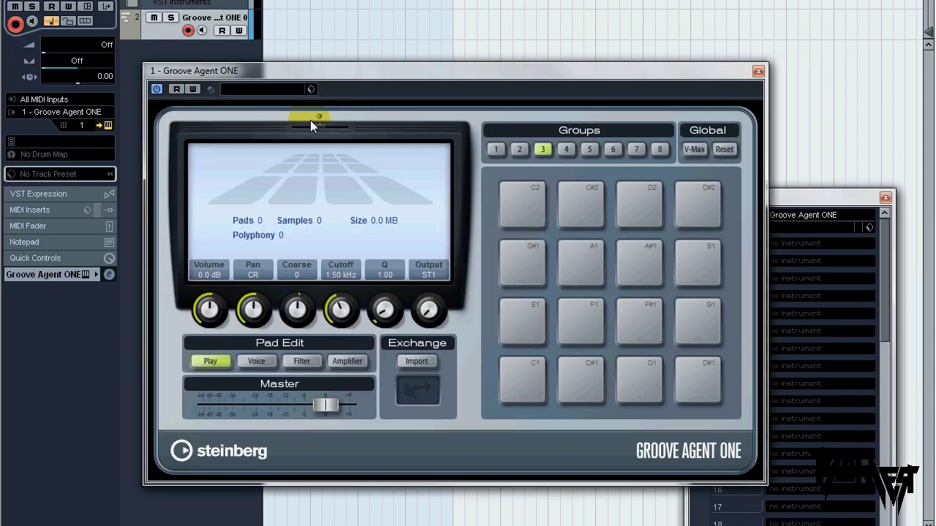
Load the F-Basic-Dubstep preset in Groove Agent ONE, start playback and close the plug-in and VST Instruments windows
{"action": "left_click", "coordinate": [265, 89]}
{"action": "left_click", "coordinate": [313, 270]}
{"action": "double_click", "coordinate": [313, 281]}
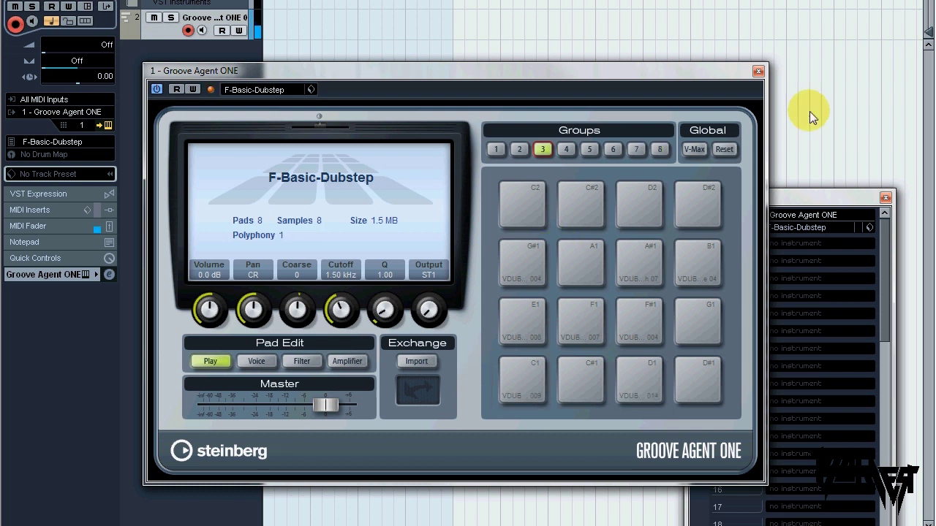
{"action": "left_click", "coordinate": [757, 72]}
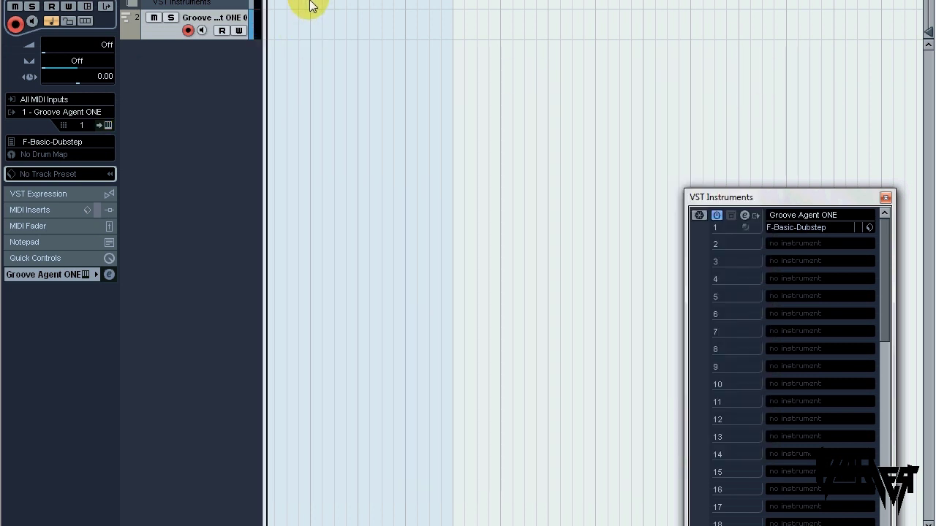
{"action": "key", "text": "space"}
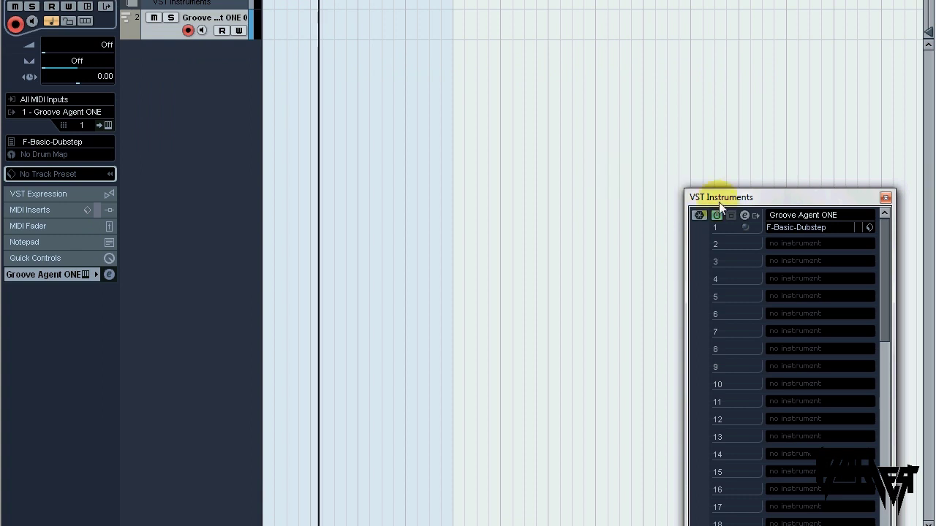
{"action": "left_click", "coordinate": [884, 198]}
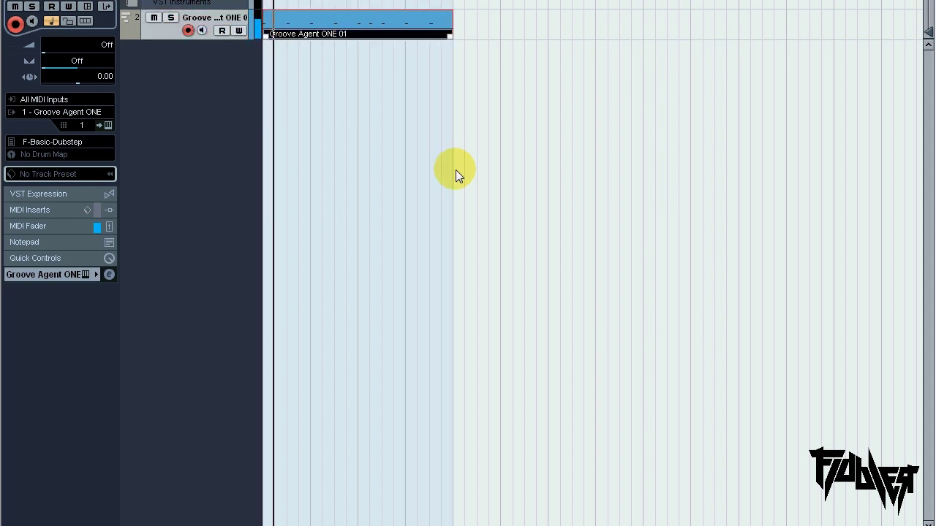
Open the Groove Agent ONE 01 part in the note editor and duplicate its D1 notes onto E1
{"action": "double_click", "coordinate": [351, 28]}
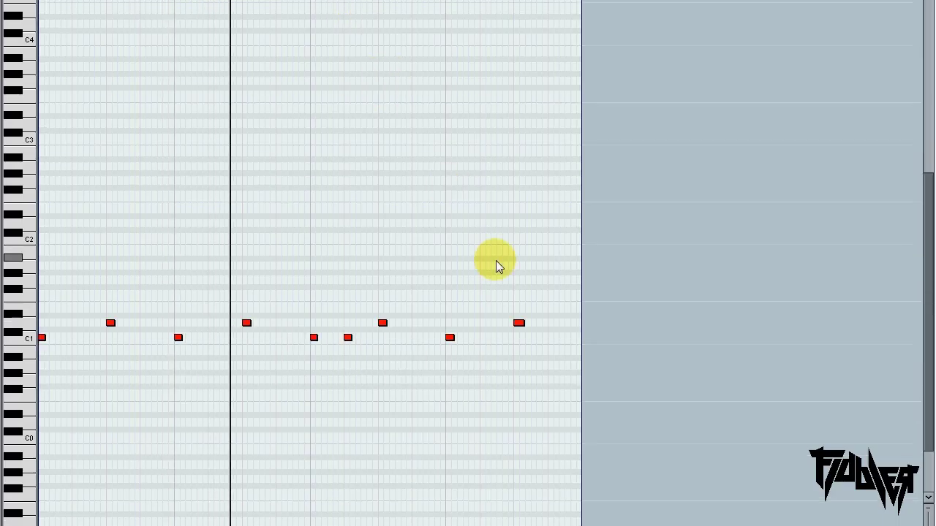
{"action": "left_click_drag", "start_coordinate": [553, 325], "coordinate": [110, 311]}
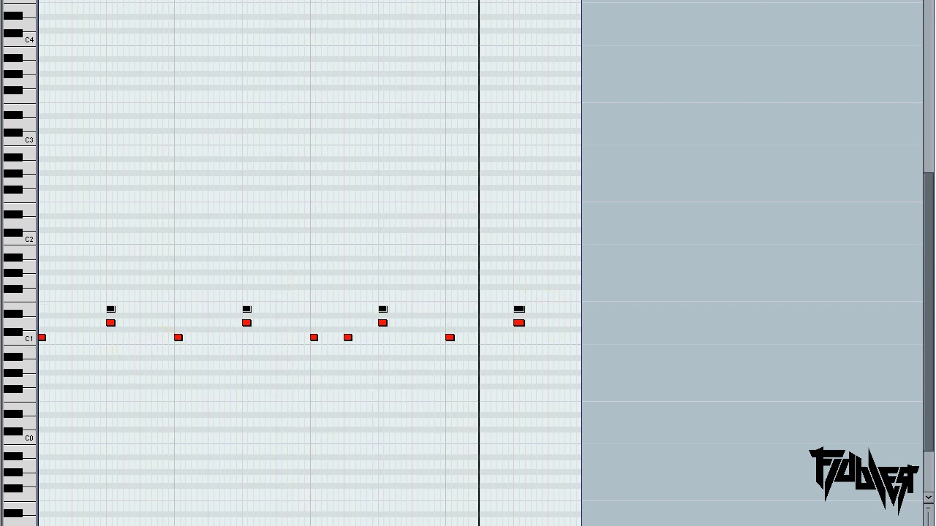
Insert the L2 Stereo limiter in the first insert slot of the GAOne 1 mixer channel
{"action": "left_click_drag", "start_coordinate": [935, 7], "coordinate": [791, 1]}
{"action": "left_click", "coordinate": [712, 177]}
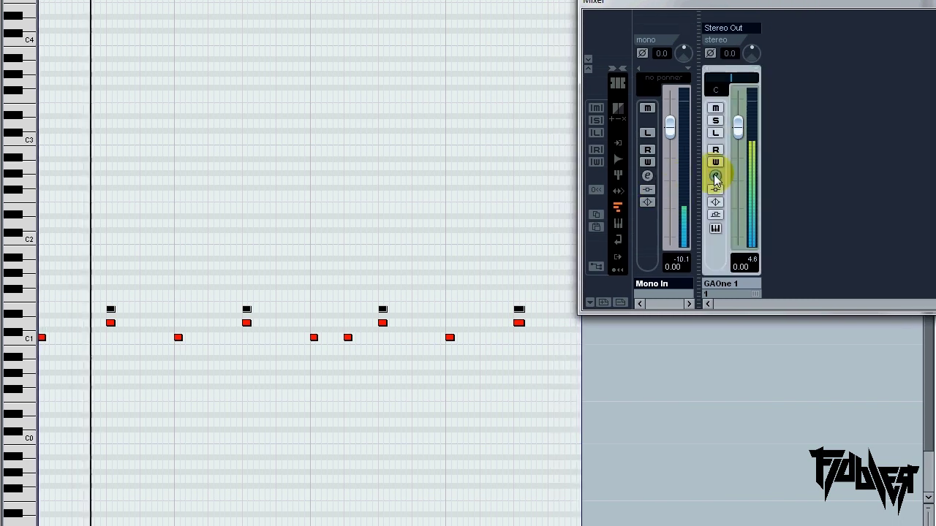
{"action": "left_click", "coordinate": [382, 92]}
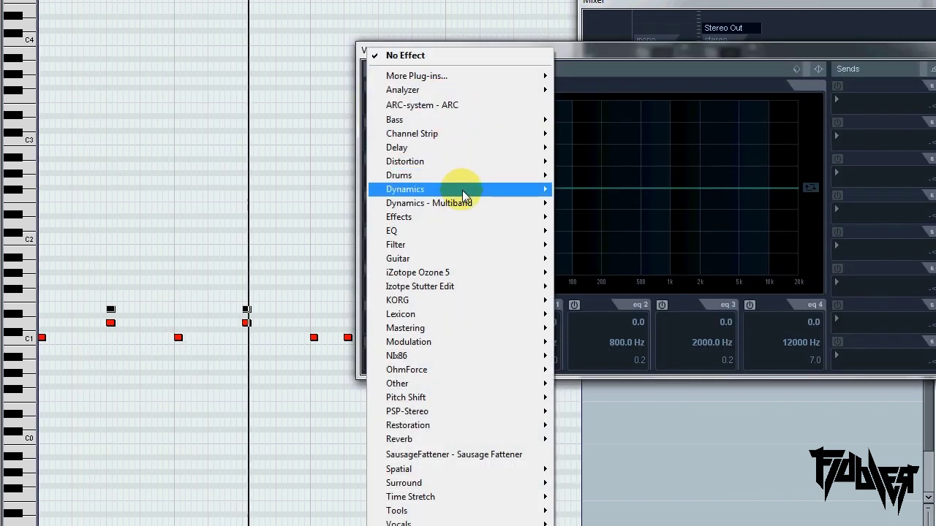
{"action": "mouse_move", "coordinate": [462, 190]}
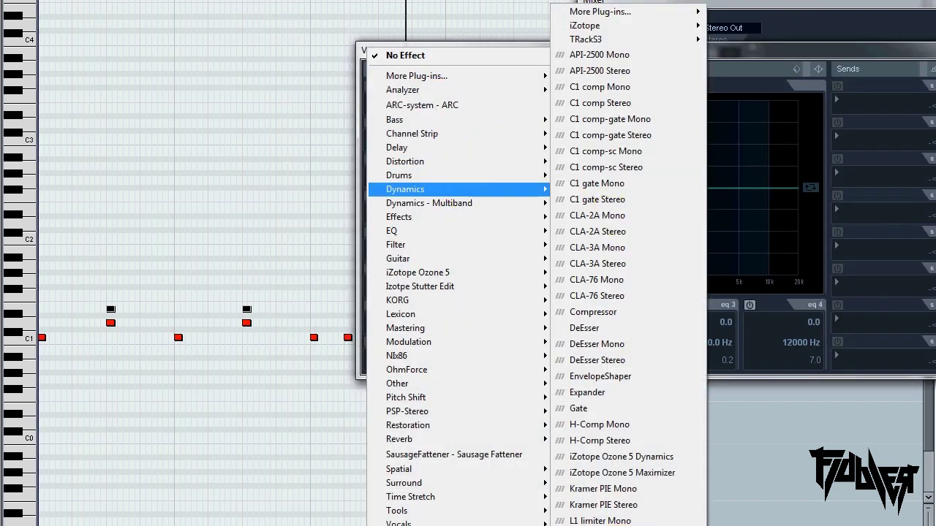
{"action": "left_click", "coordinate": [607, 525]}
Set the L2's dither and shaping to None, lower its output ceiling, and close the plug-in, channel settings and mixer
{"action": "left_click", "coordinate": [680, 334]}
{"action": "left_click", "coordinate": [680, 372]}
{"action": "left_click", "coordinate": [500, 254]}
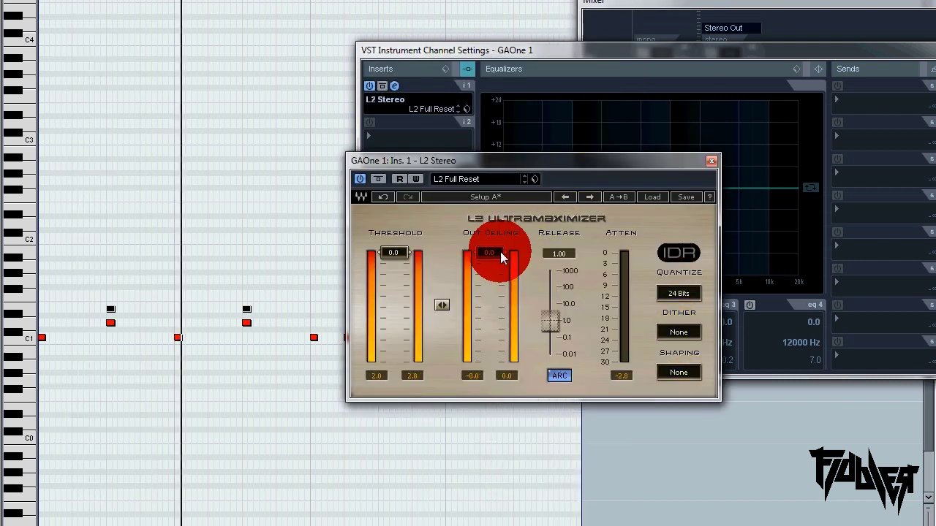
{"action": "type", "text": "-0."}
{"action": "key", "text": "Return"}
{"action": "left_click", "coordinate": [711, 160]}
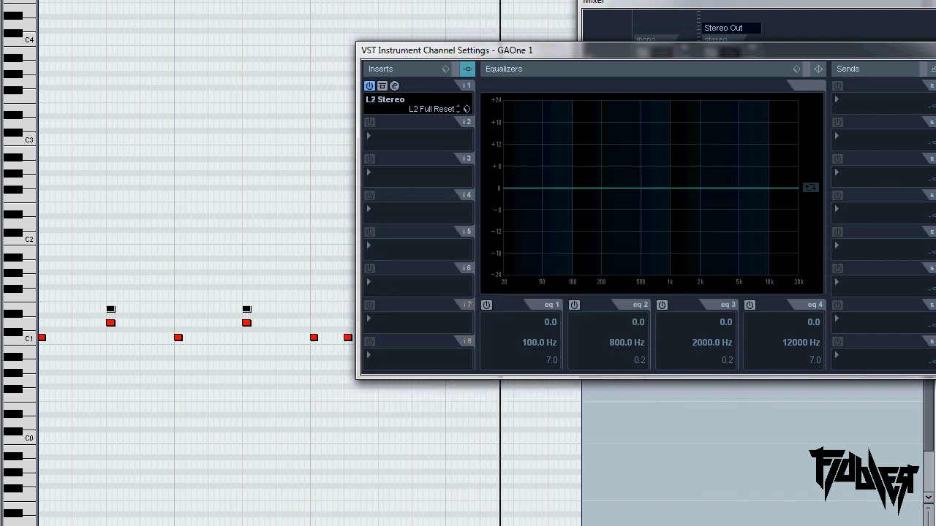
{"action": "key", "text": "ctrl+w"}
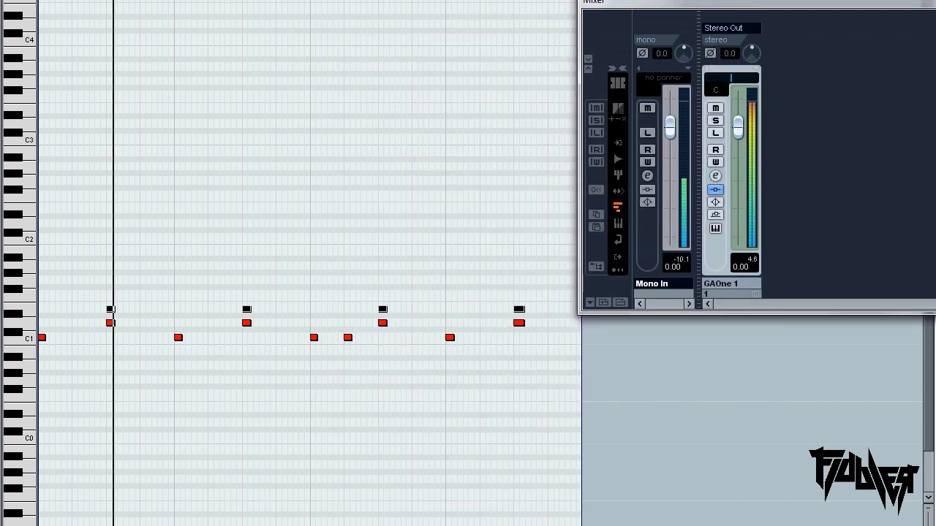
{"action": "key", "text": "F3"}
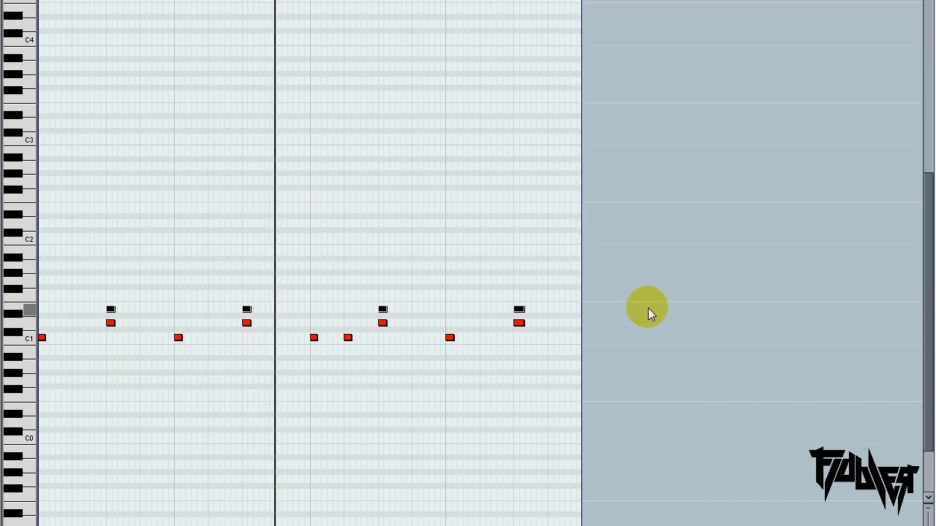
Record twelve G#1 hits into the looping drum part, on beats 2, 3 and 4 of each of the four bars
{"action": "left_click", "coordinate": [455, 355]}
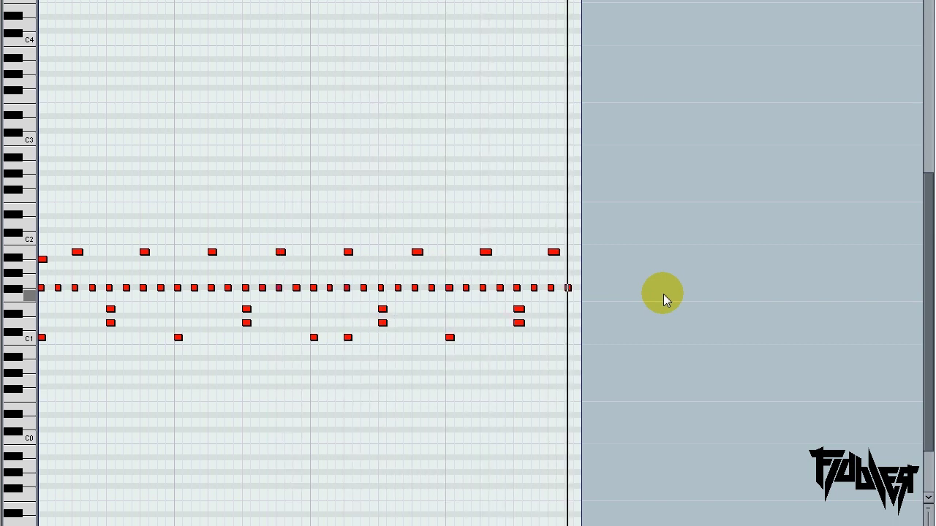
{"action": "key", "text": "b"}
{"action": "key", "text": "b"}
{"action": "key", "text": "b"}
{"action": "key", "text": "b"}
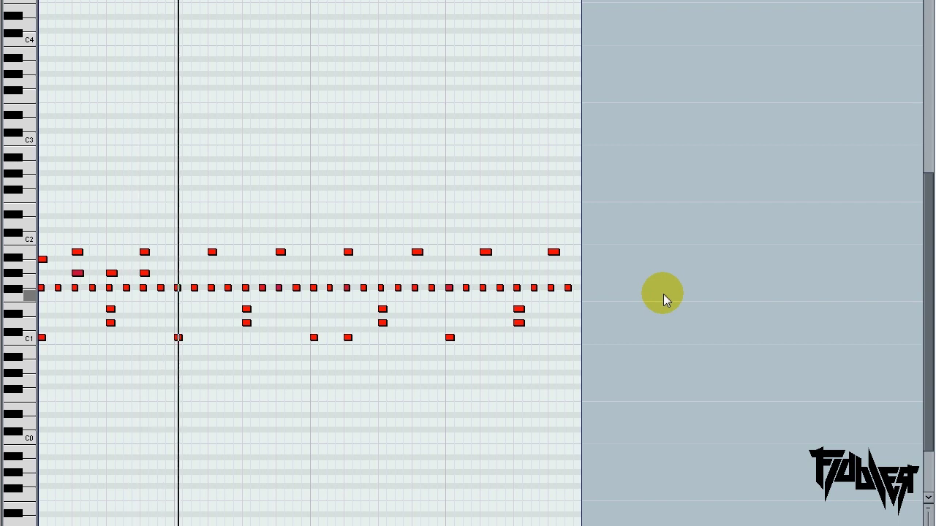
{"action": "key", "text": "b"}
{"action": "key", "text": "b"}
{"action": "key", "text": "b"}
{"action": "key", "text": "b"}
{"action": "key", "text": "b"}
{"action": "key", "text": "b"}
{"action": "key", "text": "b"}
{"action": "key", "text": "b"}
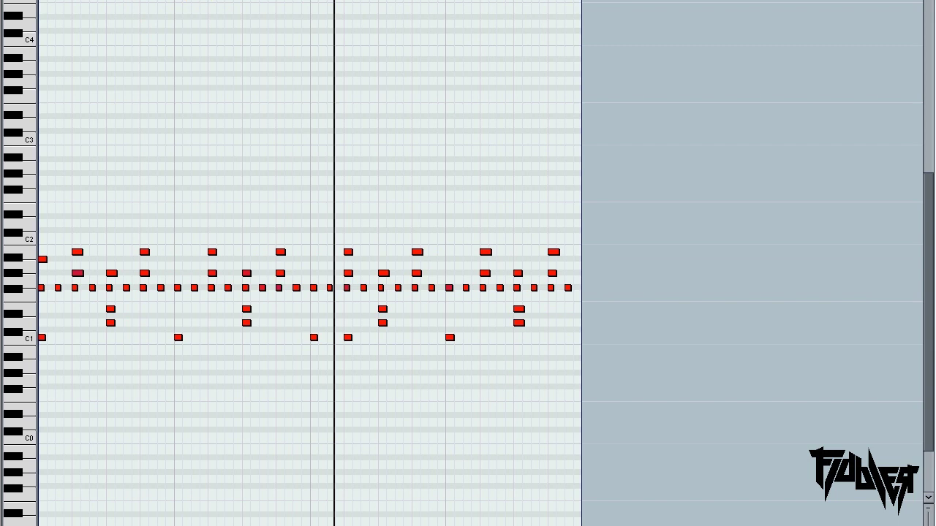
Select all E1 notes and shift them slightly later than the D1 notes
{"action": "left_click_drag", "start_coordinate": [100, 0], "coordinate": [100, 49]}
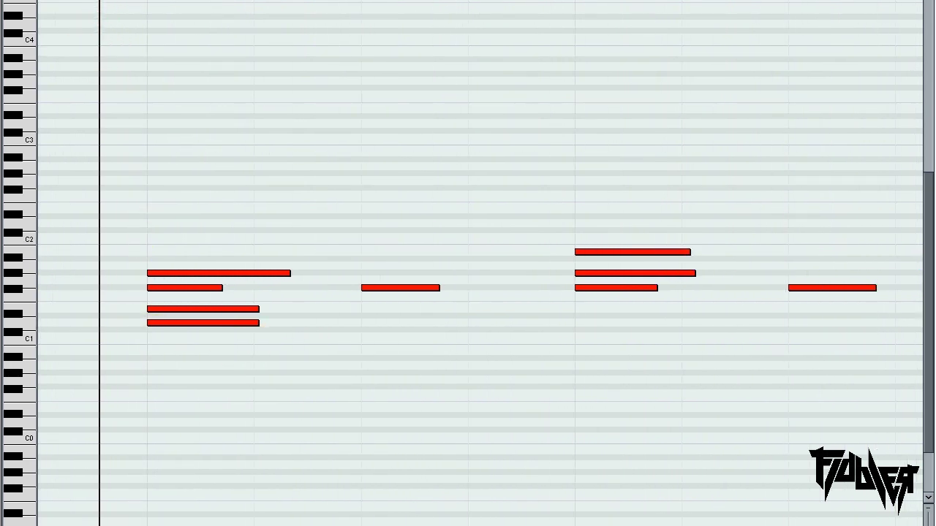
{"action": "key", "text": "g"}
{"action": "key", "text": "g"}
{"action": "key", "text": "g"}
{"action": "key", "text": "g"}
{"action": "key", "text": "g"}
{"action": "key", "text": "g"}
{"action": "left_click", "coordinate": [1, 306]}
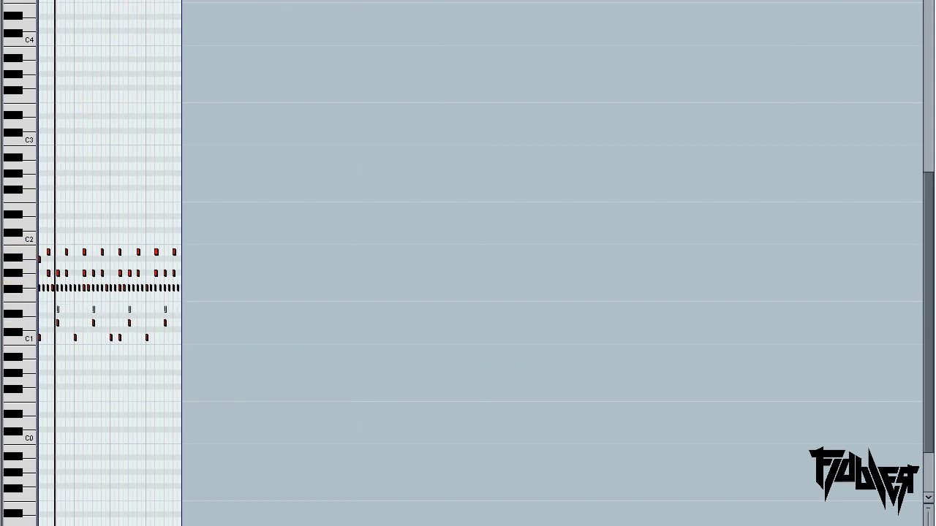
{"action": "left_click_drag", "start_coordinate": [156, 0], "coordinate": [167, 76]}
{"action": "left_click_drag", "start_coordinate": [595, 438], "coordinate": [405, 419]}
{"action": "left_click_drag", "start_coordinate": [399, 289], "coordinate": [408, 289]}
{"action": "key", "text": "space"}
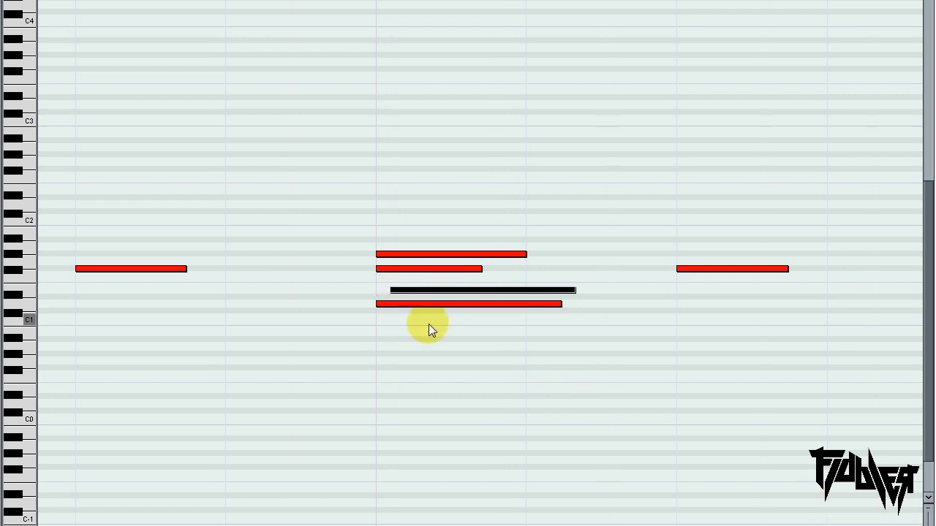
{"action": "left_click_drag", "start_coordinate": [402, 291], "coordinate": [406, 291]}
Select all D1 and E1 notes and shift them together slightly behind the grid
{"action": "key", "text": "g"}
{"action": "key", "text": "g"}
{"action": "key", "text": "g"}
{"action": "key", "text": "g"}
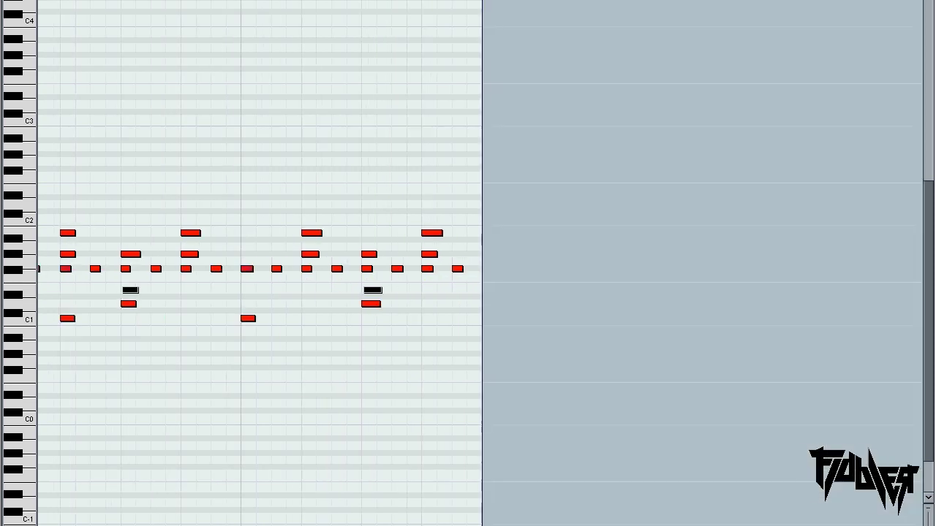
{"action": "left_click_drag", "start_coordinate": [285, 295], "coordinate": [58, 305]}
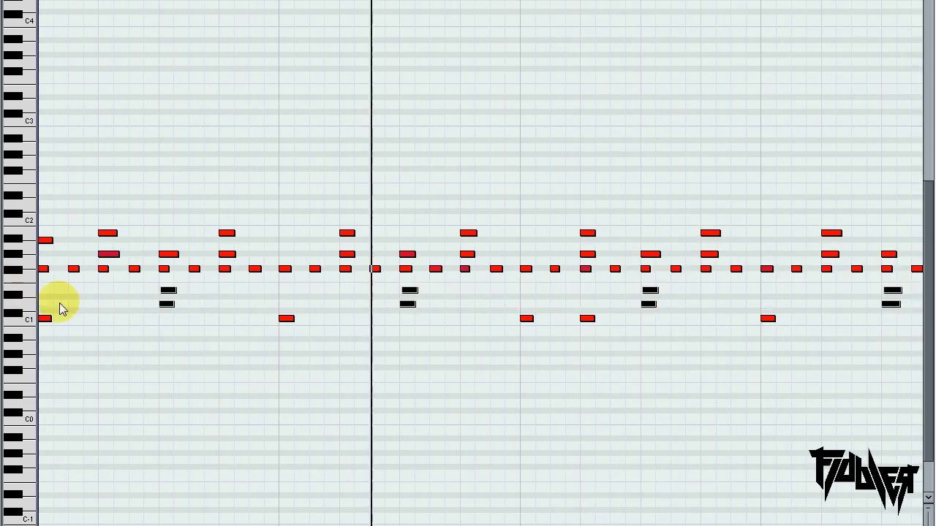
{"action": "left_click_drag", "start_coordinate": [396, 1], "coordinate": [397, 42]}
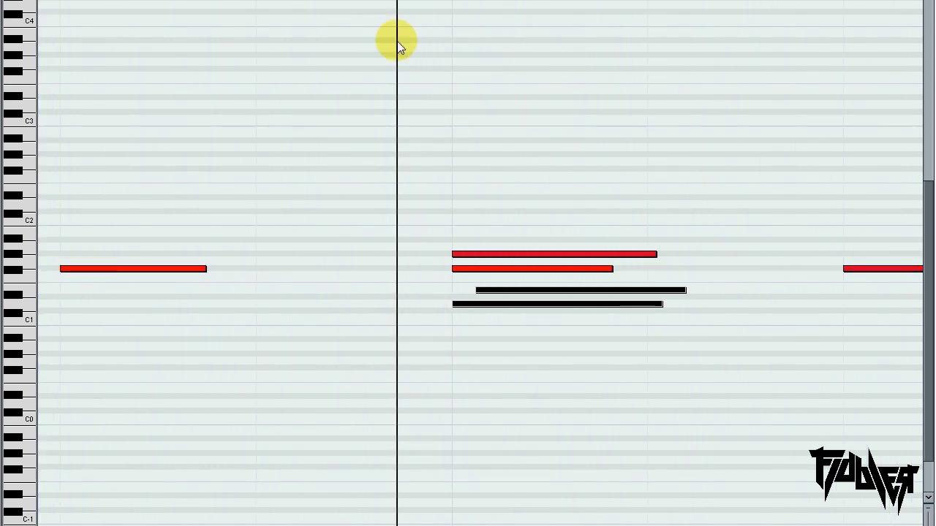
{"action": "left_click_drag", "start_coordinate": [475, 310], "coordinate": [482, 310]}
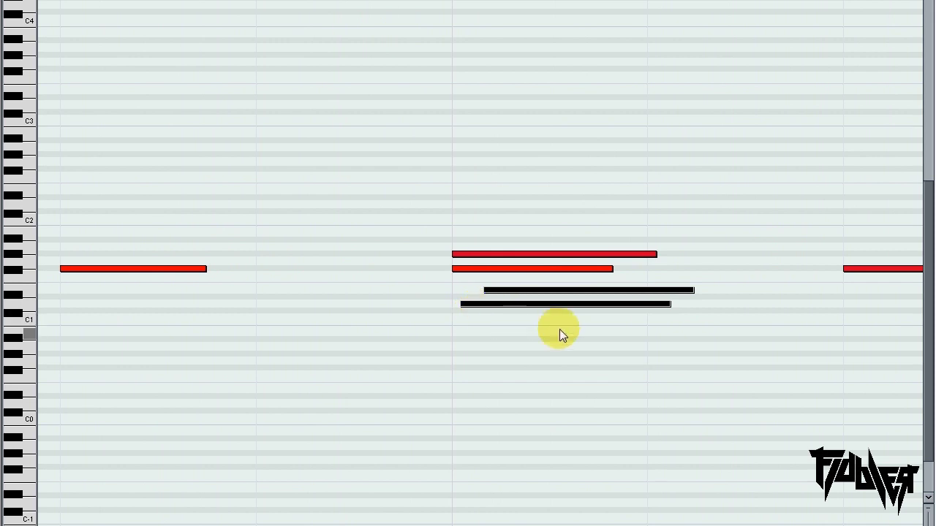
Select all B1 notes and shift them slightly behind the grid
{"action": "key", "text": "g"}
{"action": "key", "text": "g"}
{"action": "key", "text": "g"}
{"action": "key", "text": "g"}
{"action": "key", "text": "g"}
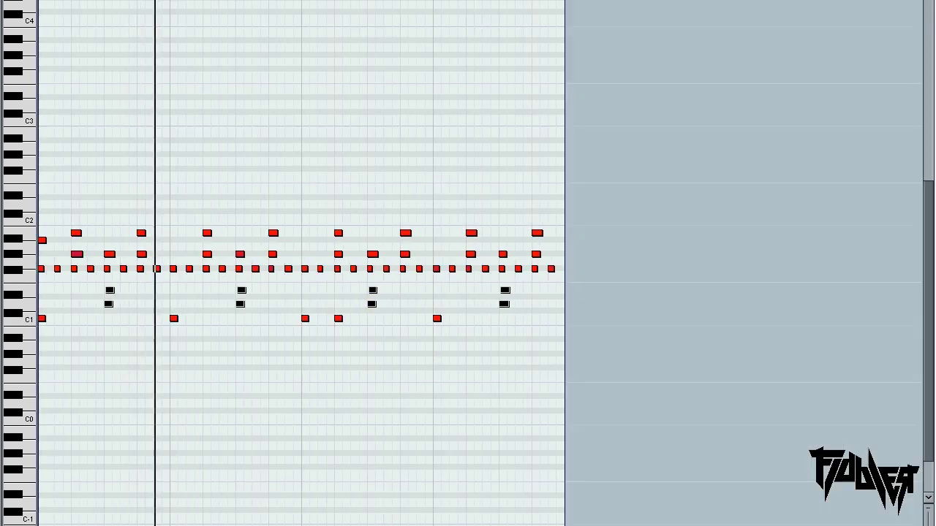
{"action": "left_click_drag", "start_coordinate": [550, 238], "coordinate": [52, 210]}
{"action": "left_click_drag", "start_coordinate": [345, 0], "coordinate": [330, 46]}
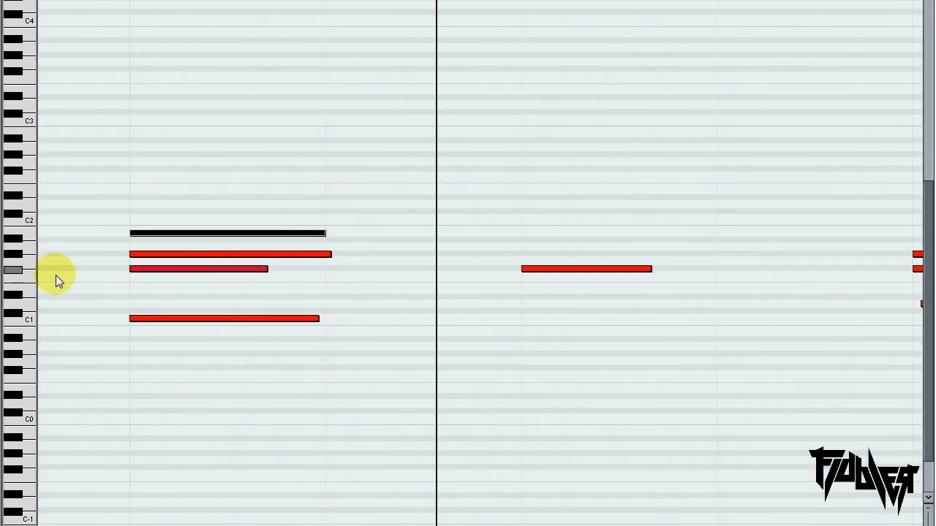
{"action": "left_click_drag", "start_coordinate": [144, 239], "coordinate": [152, 239]}
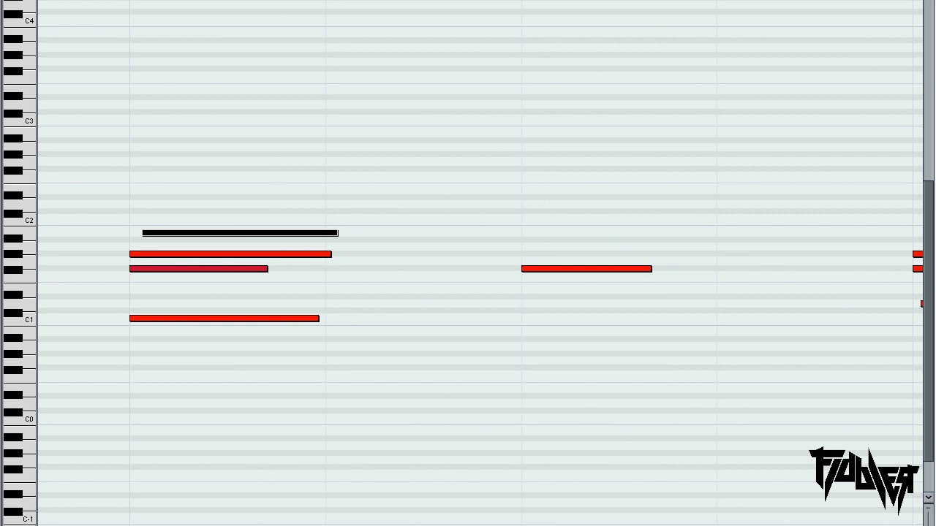
Select all G#1 notes and shift them slightly behind the grid
{"action": "left_click_drag", "start_coordinate": [694, 1], "coordinate": [695, 1]}
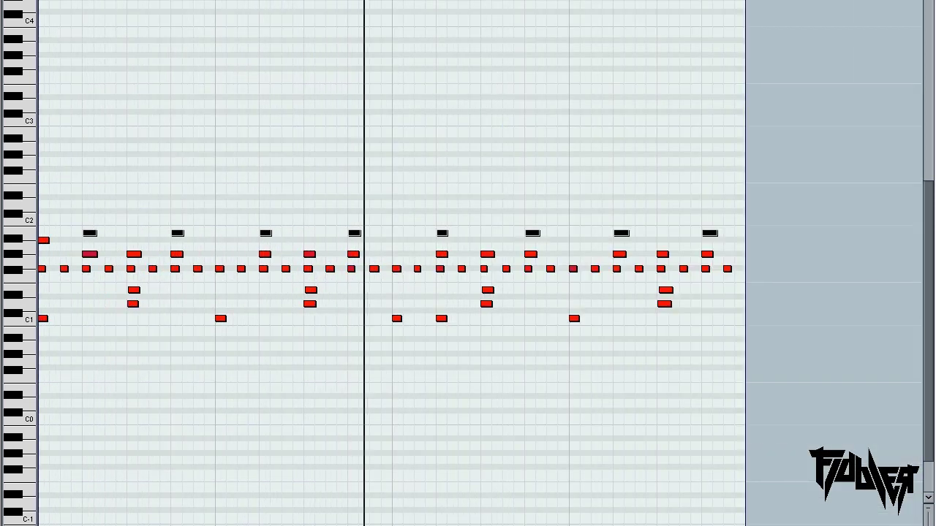
{"action": "left_click_drag", "start_coordinate": [722, 250], "coordinate": [93, 257]}
{"action": "left_click_drag", "start_coordinate": [260, 1], "coordinate": [266, 40]}
{"action": "left_click_drag", "start_coordinate": [227, 261], "coordinate": [235, 261]}
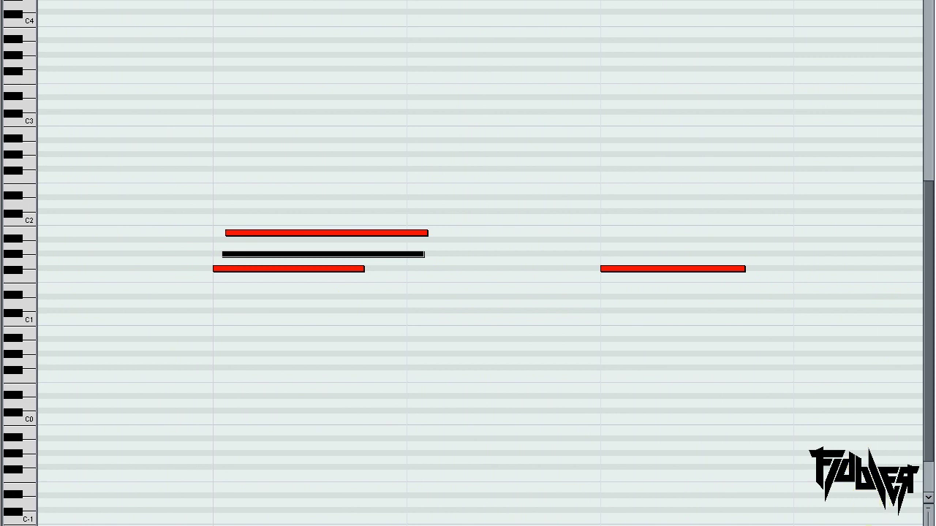
Select all F#1 notes and shift them behind the grid, a little further than the other percussion notes
{"action": "left_click_drag", "start_coordinate": [314, 1], "coordinate": [315, 0]}
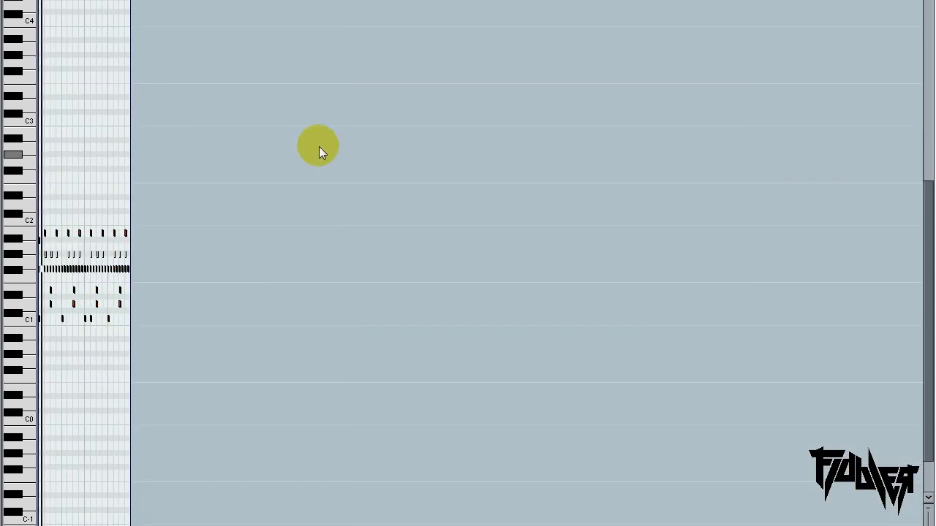
{"action": "left_click_drag", "start_coordinate": [24, 272], "coordinate": [29, 191]}
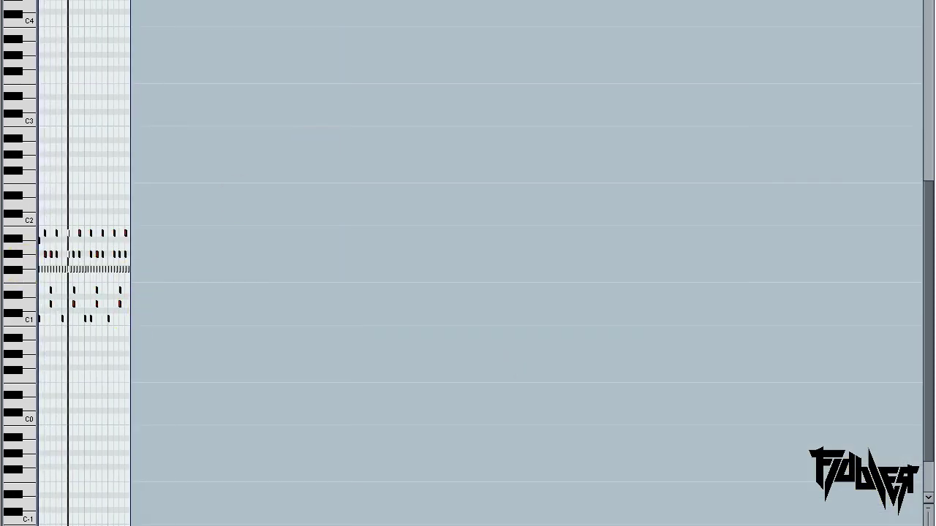
{"action": "left_click_drag", "start_coordinate": [110, 0], "coordinate": [100, 70]}
{"action": "left_click_drag", "start_coordinate": [397, 267], "coordinate": [431, 269]}
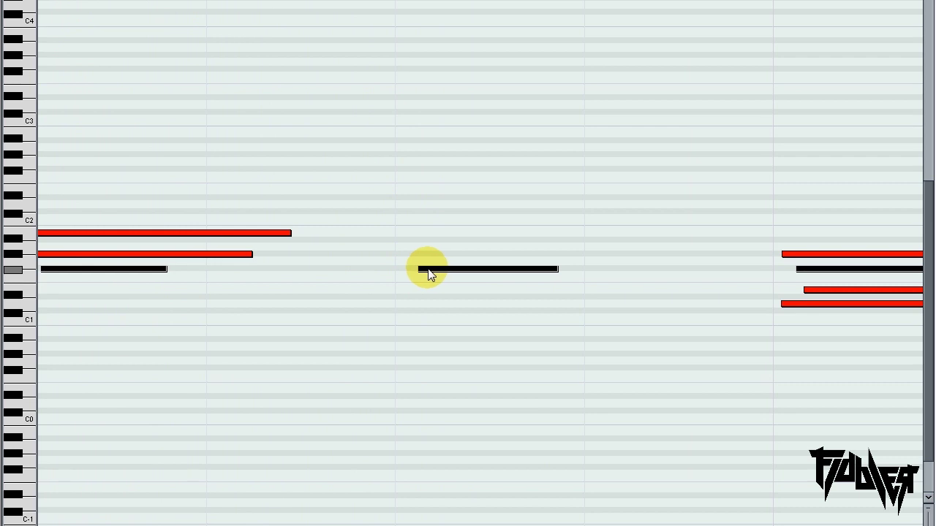
{"action": "left_click_drag", "start_coordinate": [431, 273], "coordinate": [450, 274]}
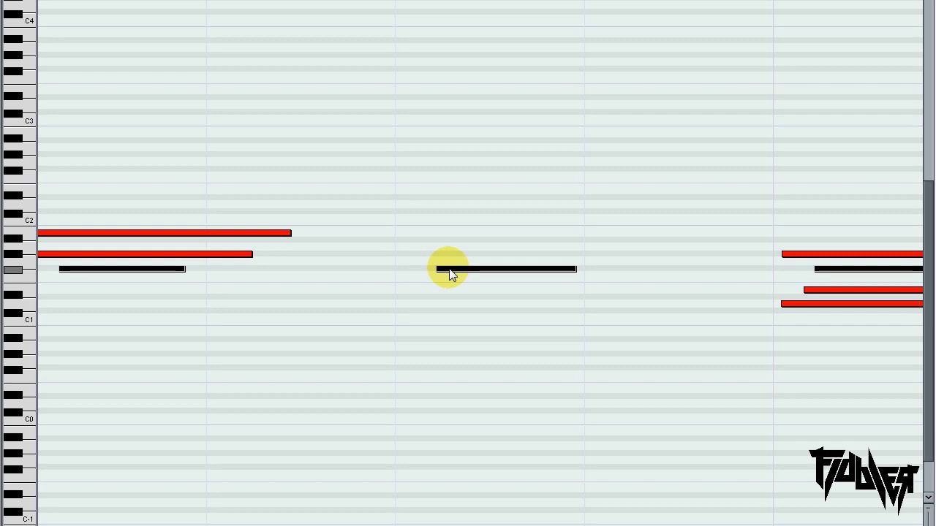
Move the selected F#1 notes slightly earlier, closer to the grid
{"action": "left_click_drag", "start_coordinate": [443, 271], "coordinate": [440, 270]}
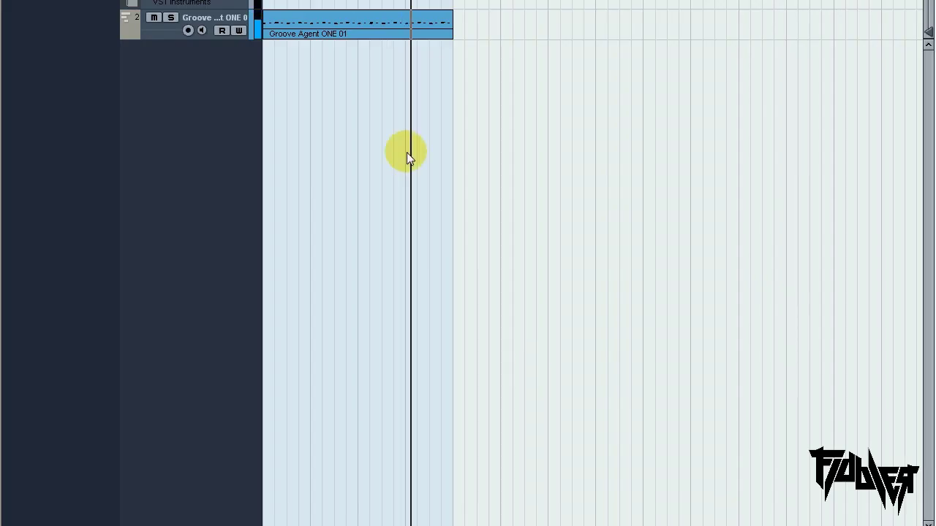
Reopen the Groove Agent ONE part for note drawing with all four bars in view and quantize set to 1/16 Triplet
{"action": "double_click", "coordinate": [326, 26]}
{"action": "scroll", "coordinate": [326, 53], "scroll_direction": "down", "scroll_amount": 3}
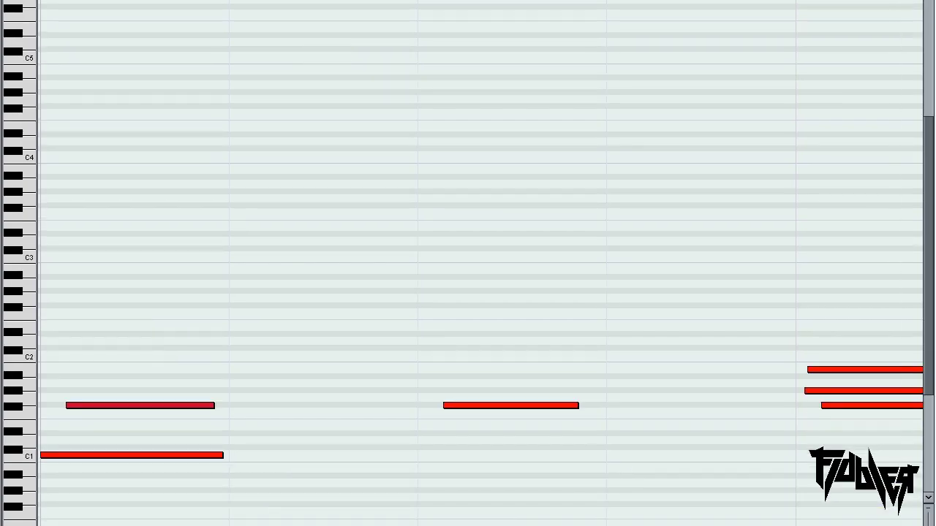
{"action": "key", "text": "g"}
{"action": "key", "text": "g"}
{"action": "key", "text": "g"}
{"action": "key", "text": "g"}
{"action": "key", "text": "g"}
{"action": "key", "text": "g"}
{"action": "key", "text": "h"}
{"action": "key", "text": "h"}
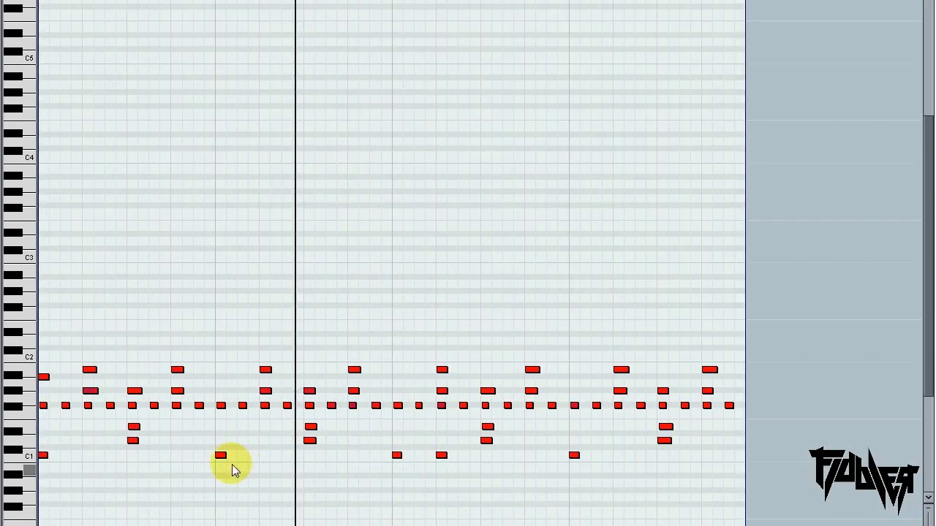
{"action": "scroll", "coordinate": [231, 464], "scroll_direction": "down", "scroll_amount": 4}
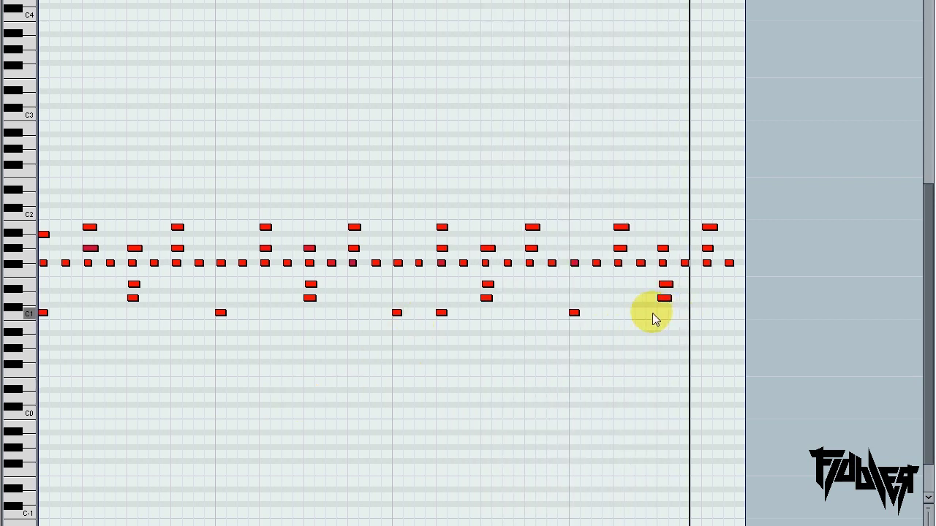
{"action": "left_click", "coordinate": [576, 1]}
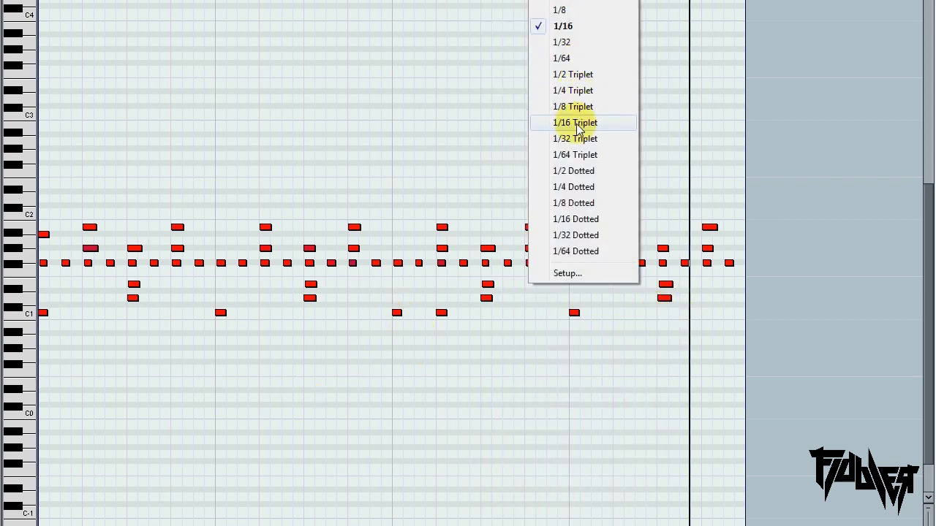
{"action": "left_click", "coordinate": [577, 123]}
{"action": "key", "text": "8"}
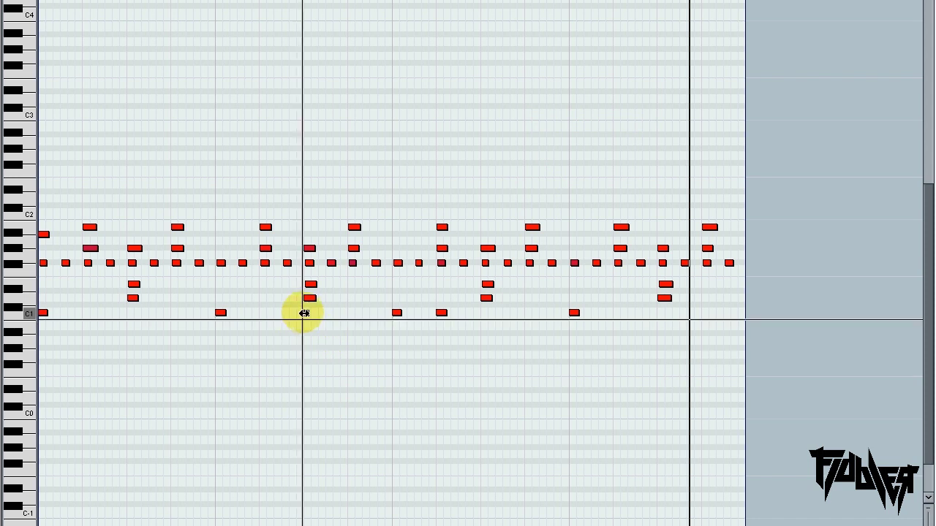
Add a C1 kick one 1/16 triplet before the bar 2 snare and raise its velocity to full
{"action": "left_click", "coordinate": [304, 313]}
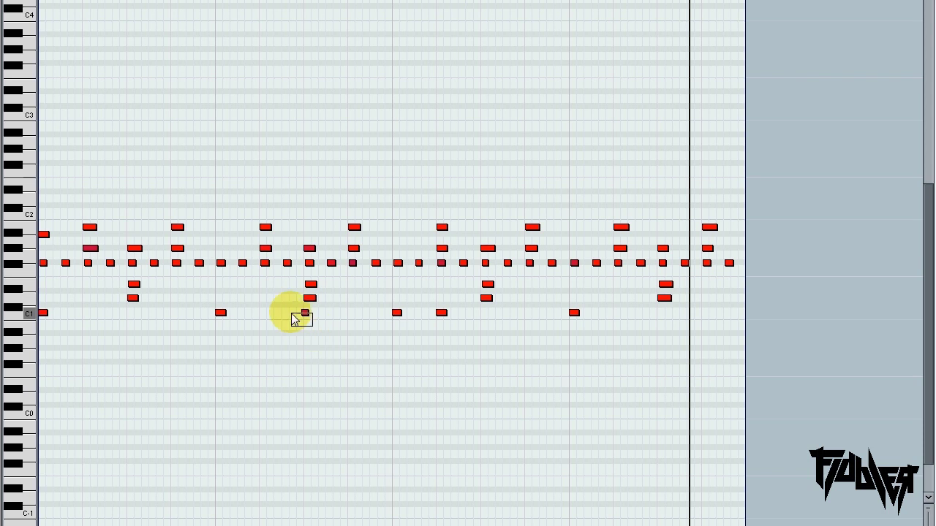
{"action": "left_click_drag", "start_coordinate": [302, 313], "coordinate": [297, 314]}
{"action": "left_click_drag", "start_coordinate": [296, 493], "coordinate": [302, 456]}
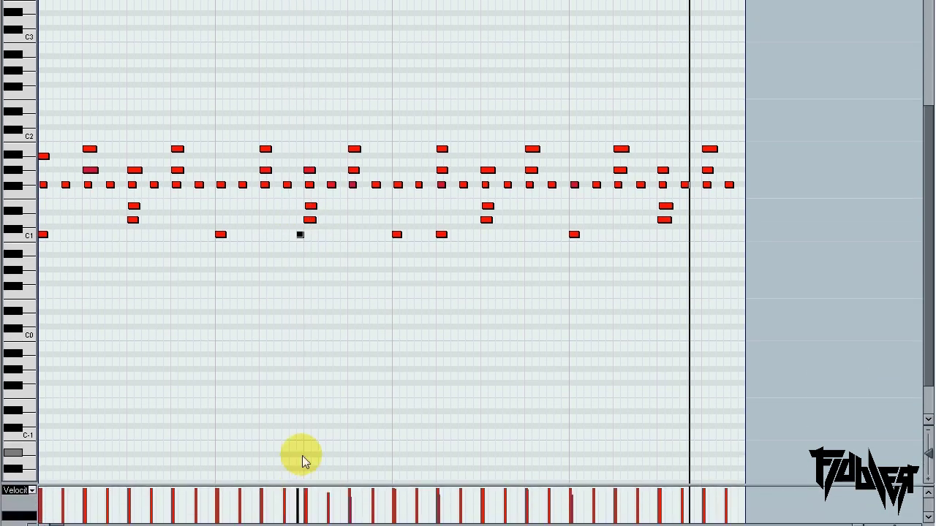
Draw a C1 kick one 1/16 triplet before the bar 4 snare and three consecutive C1 kicks at the end of bar 4
{"action": "left_click", "coordinate": [652, 235]}
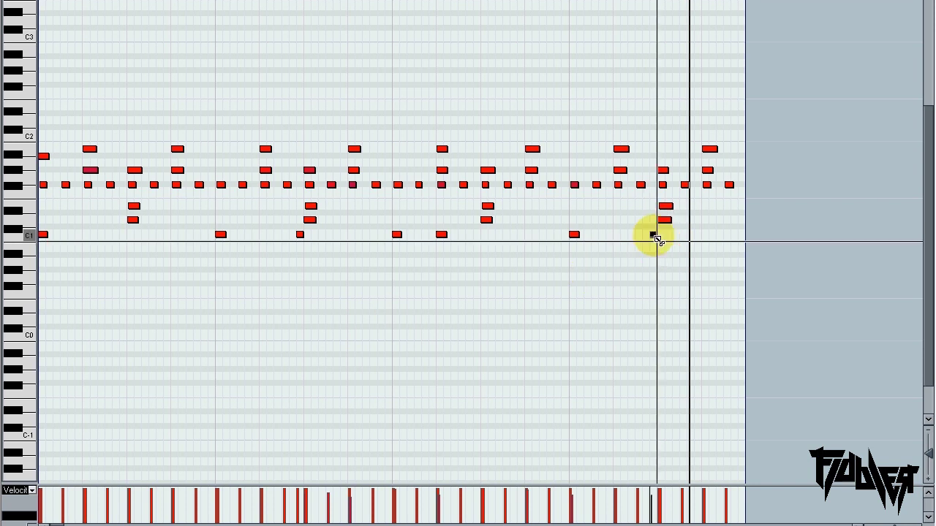
{"action": "left_click", "coordinate": [728, 235]}
{"action": "left_click", "coordinate": [734, 236]}
{"action": "left_click", "coordinate": [740, 236]}
Give the three closing C1 kicks rising velocities and reduce the velocities of the C1 kicks before the bar 2 and bar 4 snares
{"action": "left_click", "coordinate": [725, 516]}
{"action": "mouse_move", "coordinate": [730, 508]}
{"action": "left_mouse_down"}
{"action": "mouse_move", "coordinate": [746, 491]}
{"action": "mouse_move", "coordinate": [729, 511]}
{"action": "mouse_move", "coordinate": [741, 495]}
{"action": "mouse_move", "coordinate": [723, 473]}
{"action": "mouse_move", "coordinate": [727, 482]}
{"action": "left_mouse_up"}
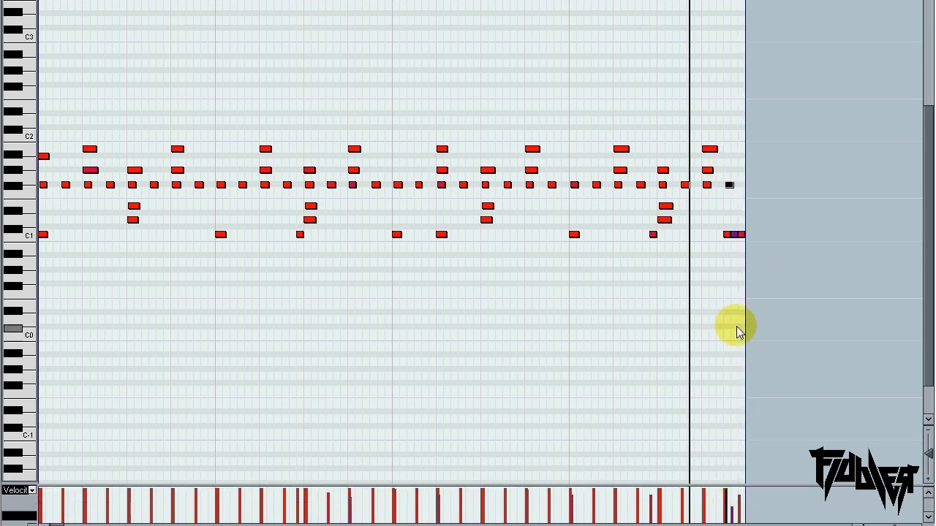
{"action": "left_click", "coordinate": [725, 235]}
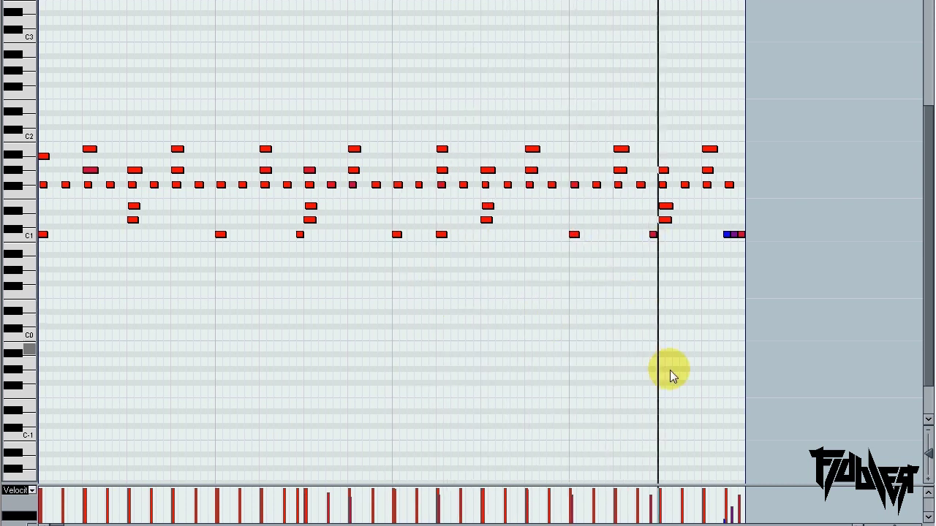
{"action": "left_click", "coordinate": [650, 491]}
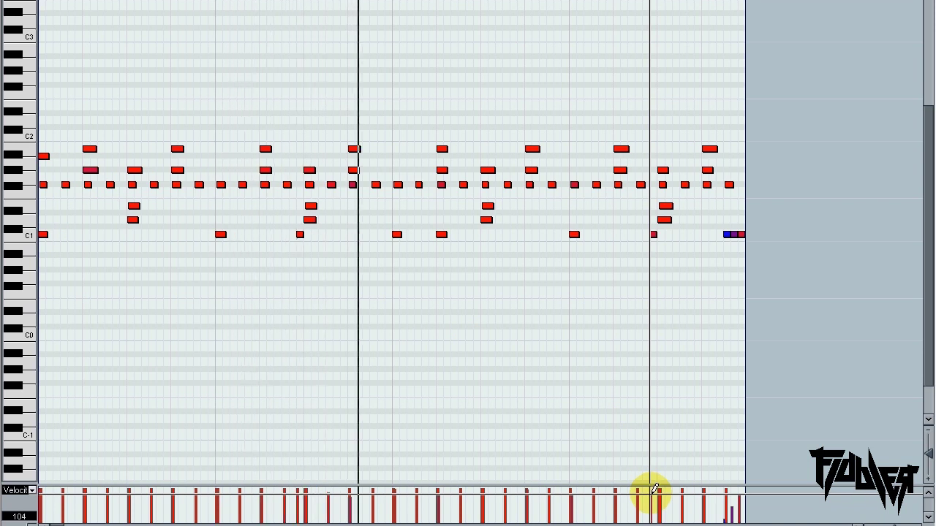
{"action": "left_click", "coordinate": [297, 495]}
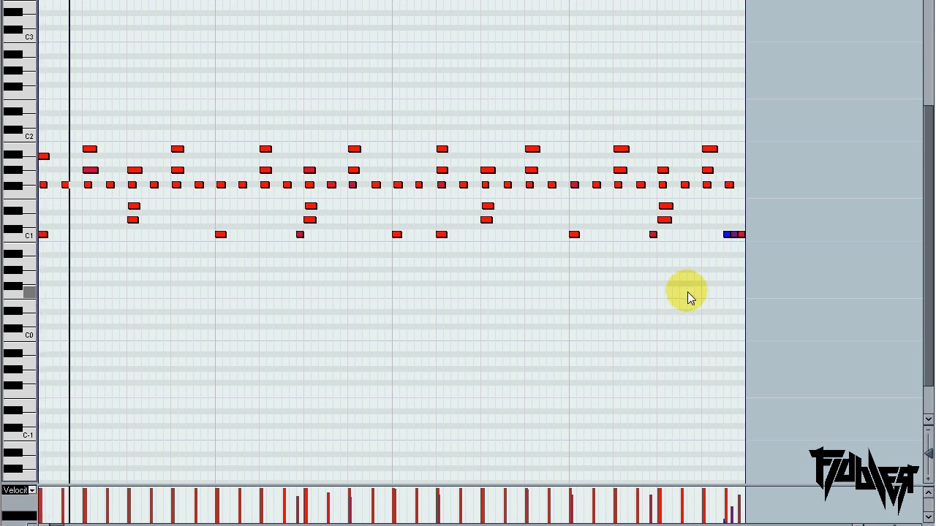
{"action": "left_click", "coordinate": [211, 234]}
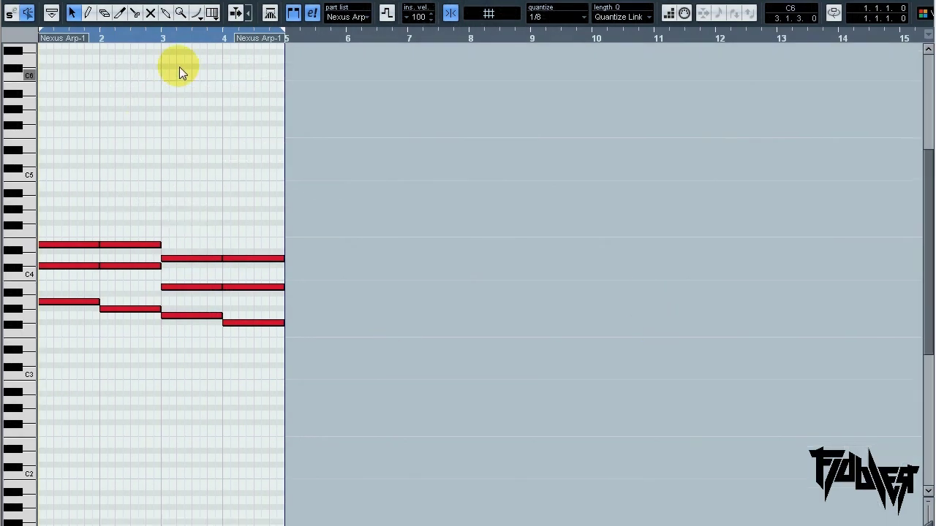
Play back the Nexus Arp-1 chord part in the Key Editor and return to the arrangement
{"action": "left_click", "coordinate": [22, 34]}
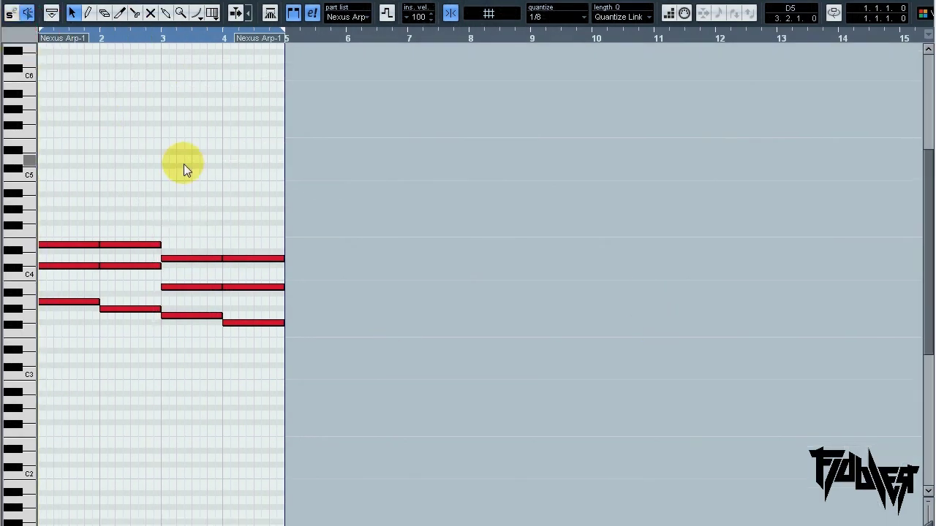
{"action": "key", "text": "space"}
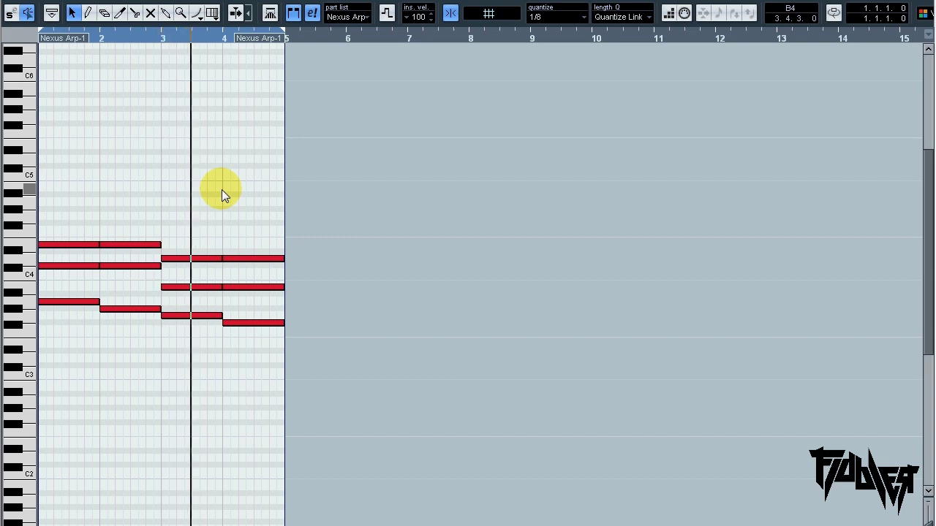
{"action": "left_click", "coordinate": [930, 3]}
{"action": "left_click", "coordinate": [713, 249]}
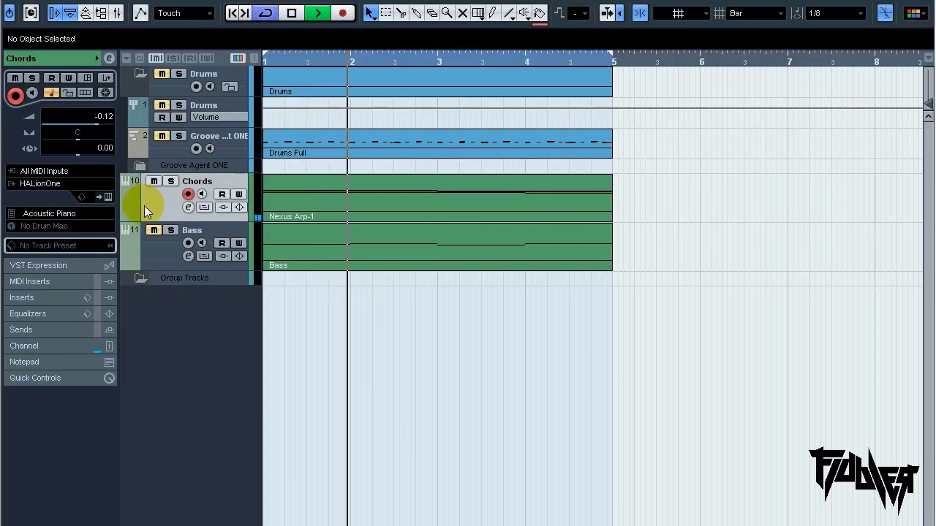
Examine the Bass part's notes alone and together with the chord part in the Key Editor
{"action": "left_click", "coordinate": [389, 246]}
{"action": "double_click", "coordinate": [415, 244]}
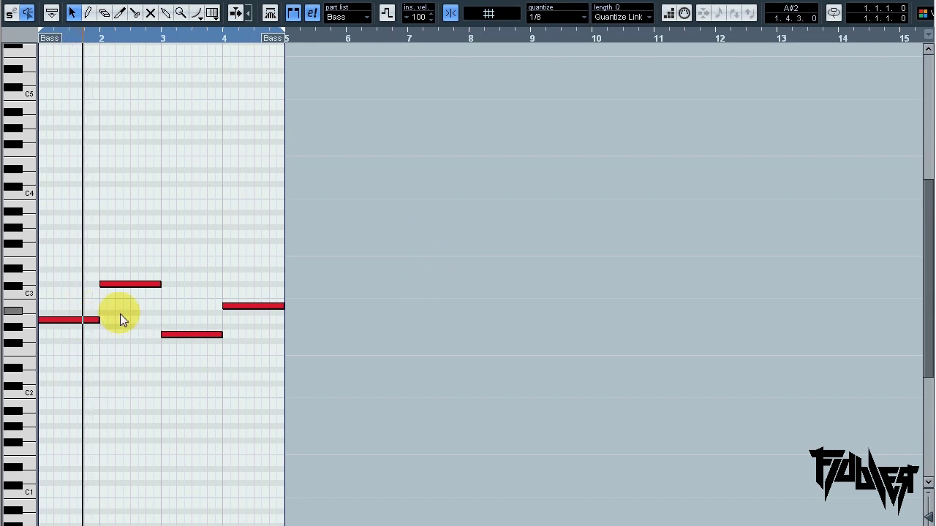
{"action": "left_click", "coordinate": [925, 1]}
{"action": "left_click_drag", "start_coordinate": [336, 168], "coordinate": [408, 235]}
{"action": "double_click", "coordinate": [412, 247]}
{"action": "scroll", "coordinate": [412, 247], "scroll_direction": "down", "scroll_amount": 2}
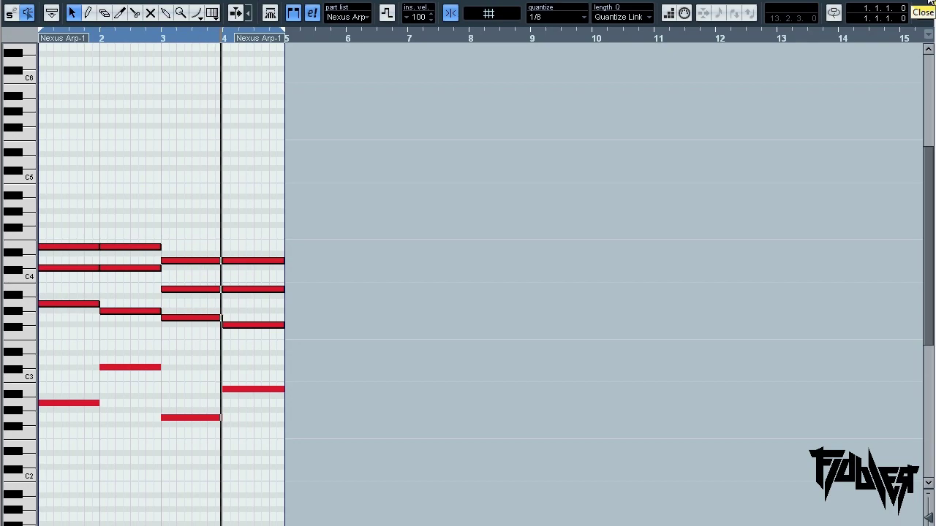
{"action": "left_click", "coordinate": [930, 3]}
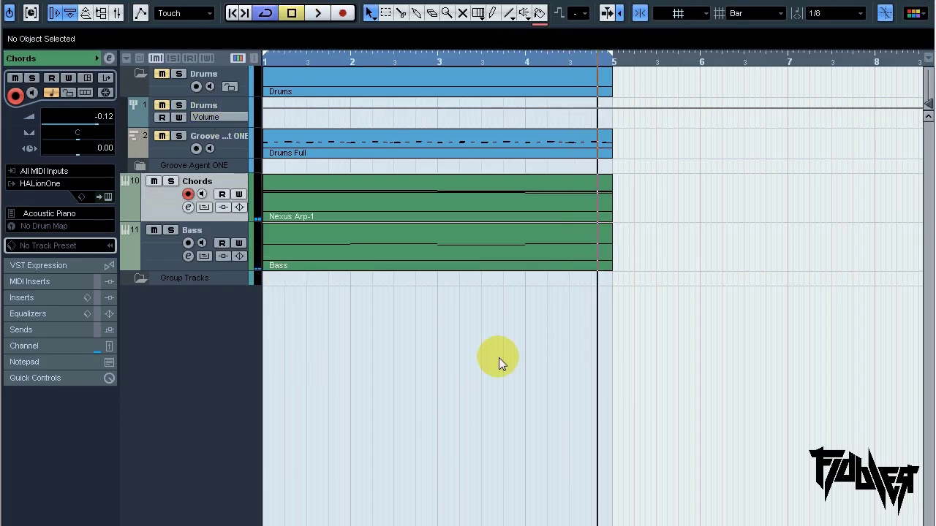
Route the Chords track to the Nexus instrument, discarding the HALionOne changes
{"action": "left_click", "coordinate": [72, 185]}
{"action": "left_click", "coordinate": [110, 296]}
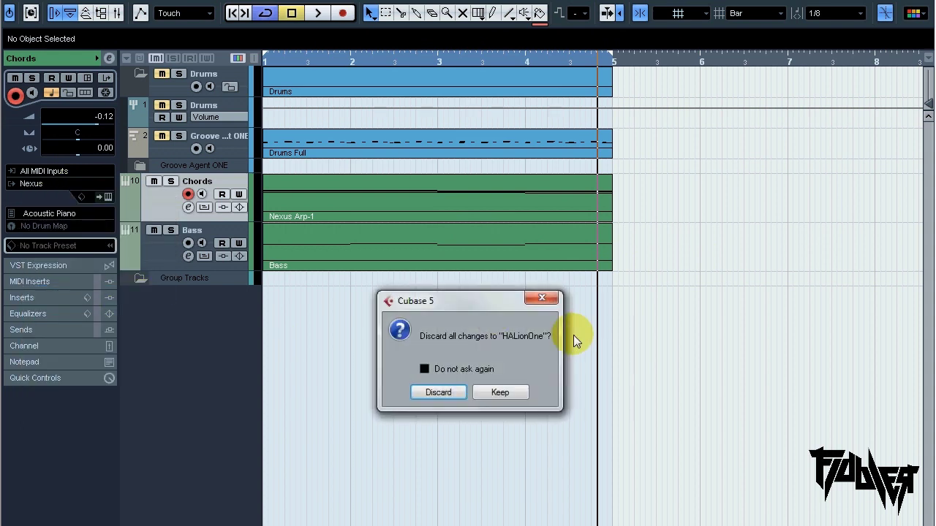
{"action": "left_click", "coordinate": [446, 391]}
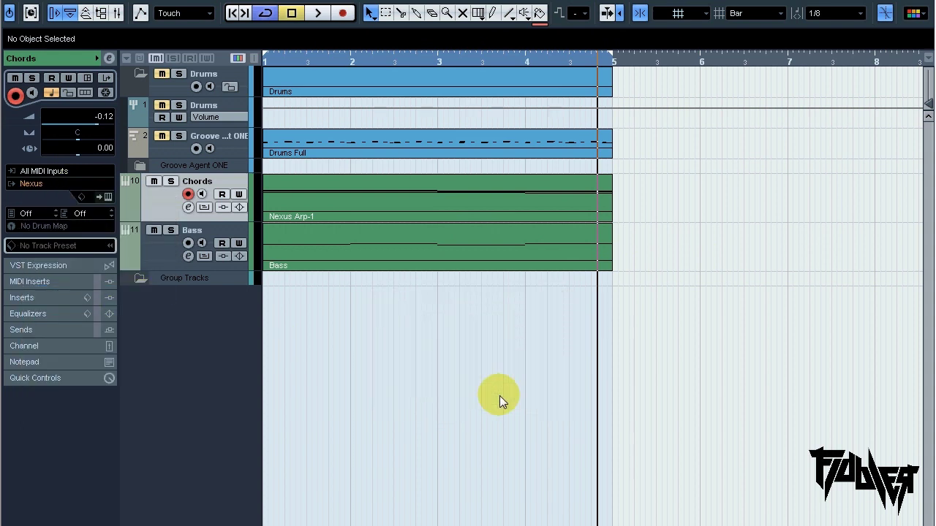
Play the loop from the start of bar 1 with the Bass track muted to hear the chords
{"action": "left_click", "coordinate": [273, 60]}
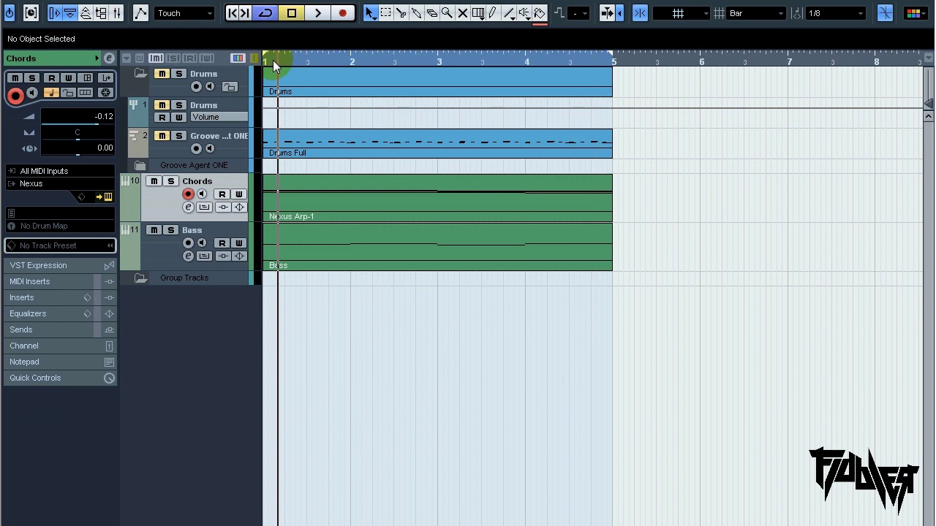
{"action": "key", "text": "space"}
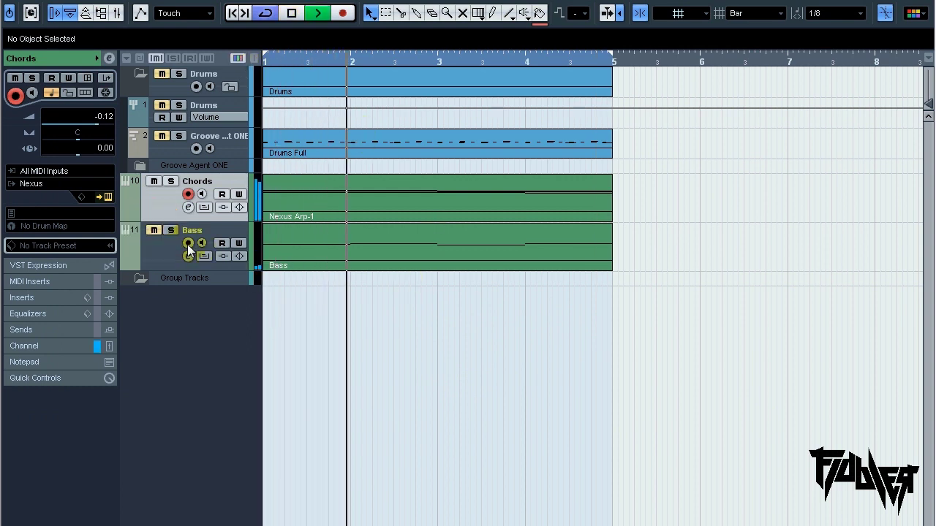
{"action": "left_click", "coordinate": [585, 382]}
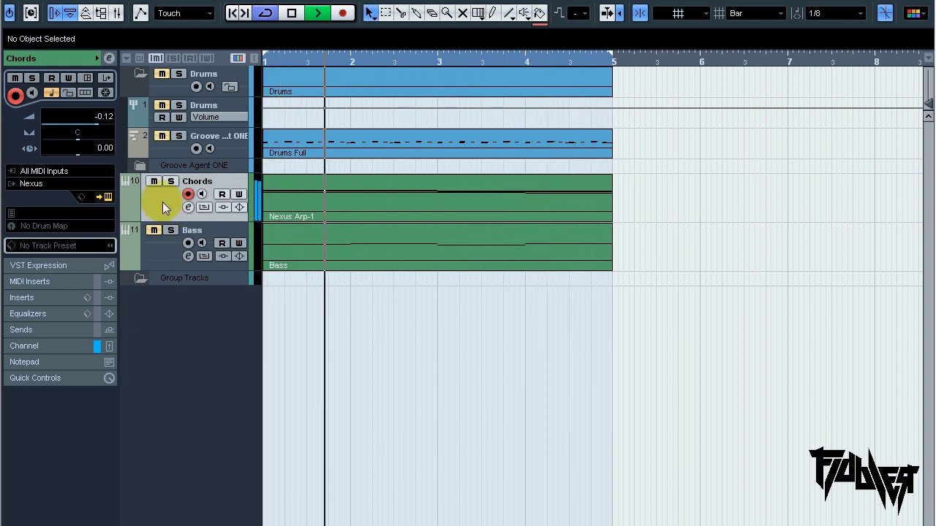
Route the Bass track to Nexus, discarding the previous instrument's changes, and show the Nexus window clear of the track list
{"action": "left_click", "coordinate": [169, 252]}
{"action": "left_click", "coordinate": [49, 186]}
{"action": "left_click", "coordinate": [82, 296]}
{"action": "left_click", "coordinate": [439, 393]}
{"action": "left_click", "coordinate": [152, 253]}
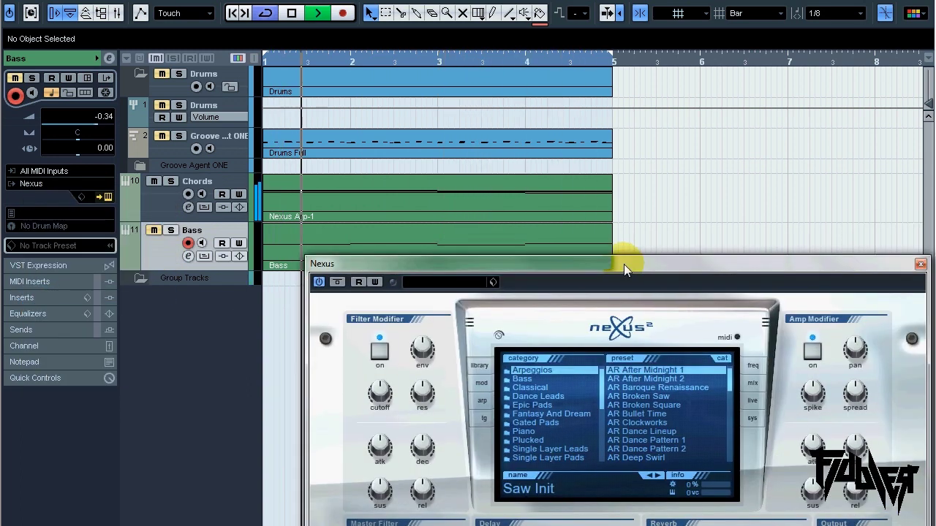
{"action": "left_click_drag", "start_coordinate": [663, 271], "coordinate": [695, 276]}
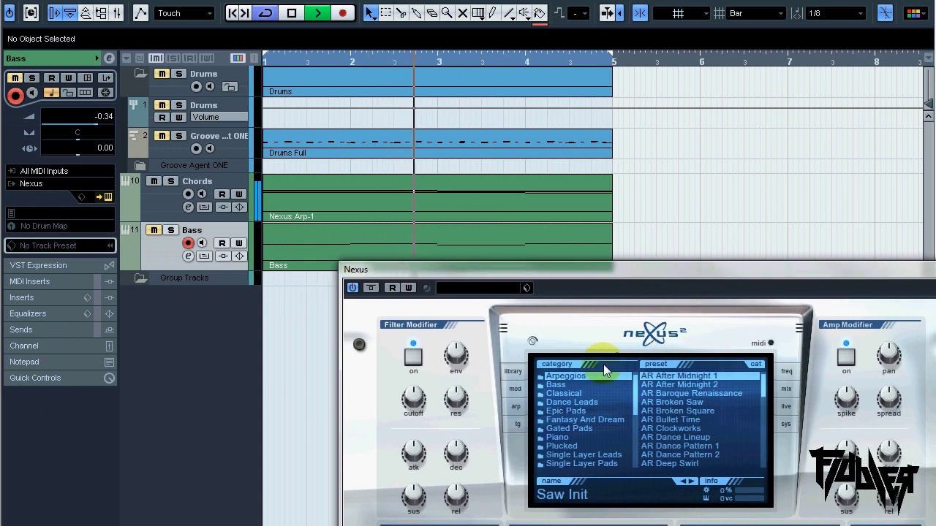
Audition the BA Basic Saw Open and BA Basic Square presets from the Nexus Bass category
{"action": "left_click", "coordinate": [560, 385]}
{"action": "left_click", "coordinate": [717, 393]}
{"action": "left_click", "coordinate": [741, 388]}
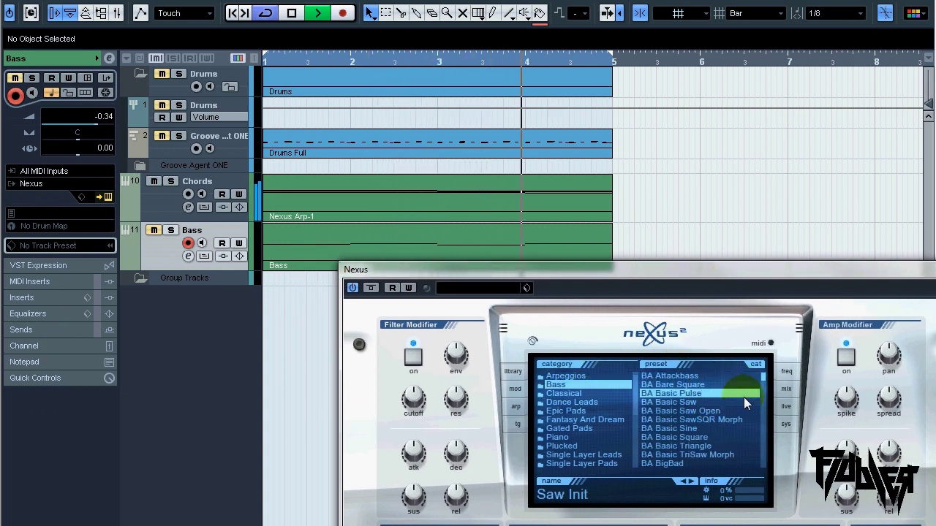
{"action": "left_click", "coordinate": [731, 413]}
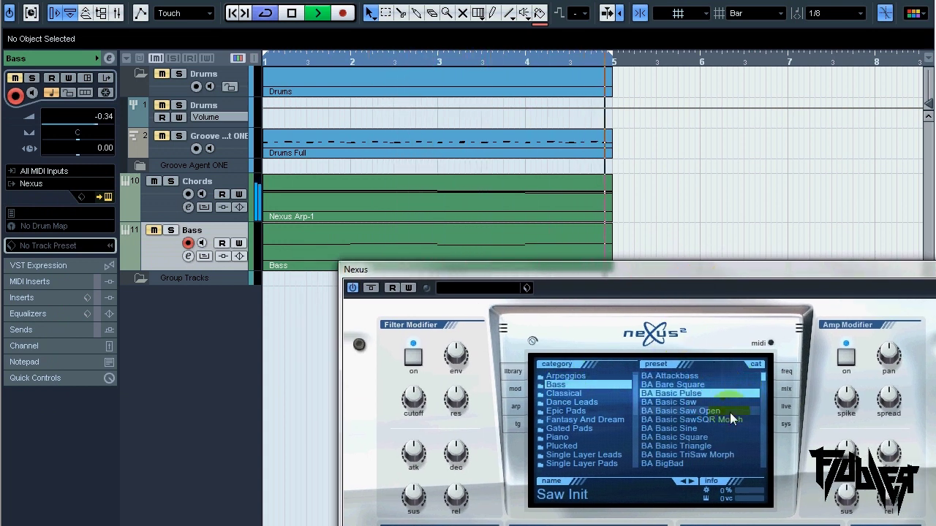
{"action": "left_click", "coordinate": [691, 413]}
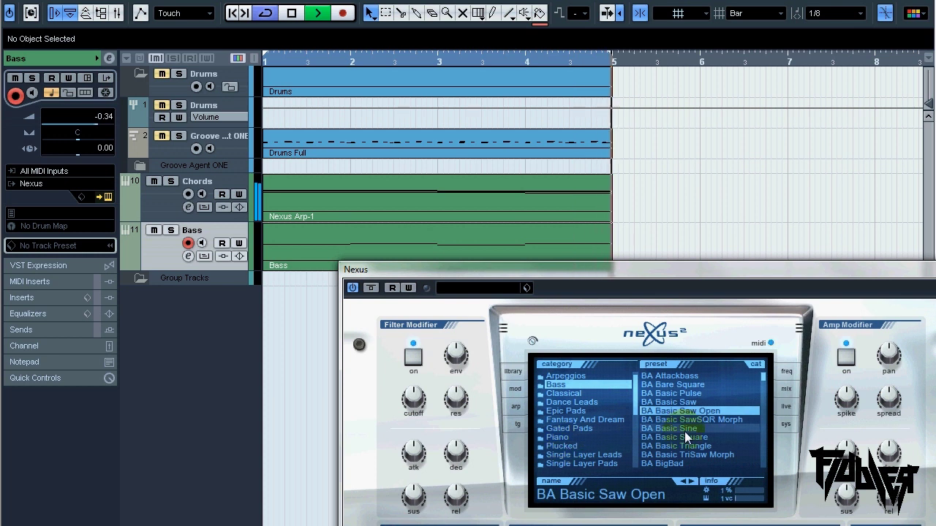
{"action": "scroll", "coordinate": [691, 428], "scroll_direction": "down", "scroll_amount": 4}
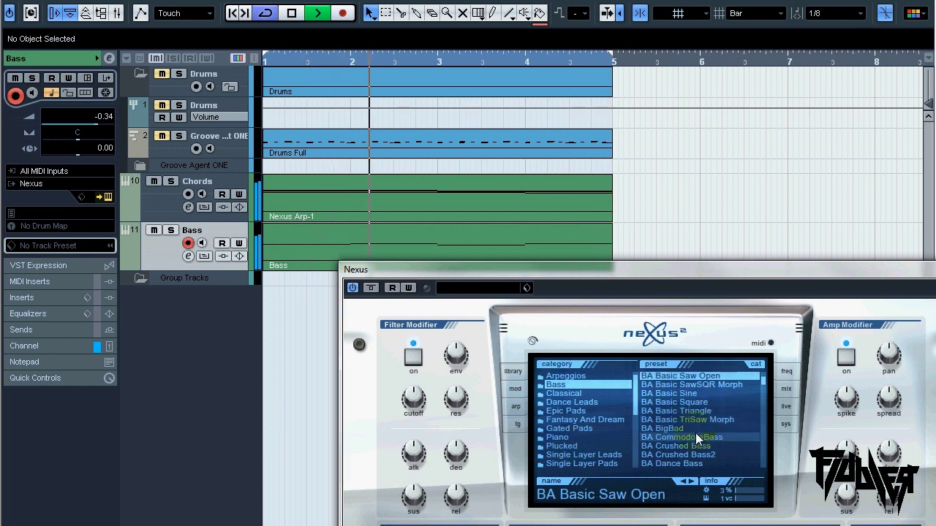
{"action": "left_click", "coordinate": [673, 401]}
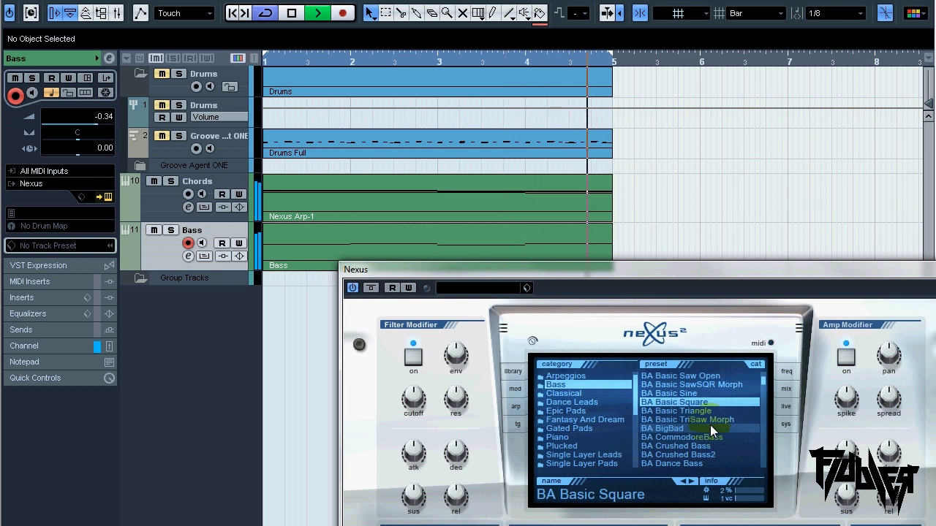
Load the BA Deltabass preset for the Bass track and close Nexus
{"action": "scroll", "coordinate": [710, 428], "scroll_direction": "down", "scroll_amount": 7}
{"action": "scroll", "coordinate": [707, 439], "scroll_direction": "down", "scroll_amount": 4}
{"action": "left_click", "coordinate": [705, 445]}
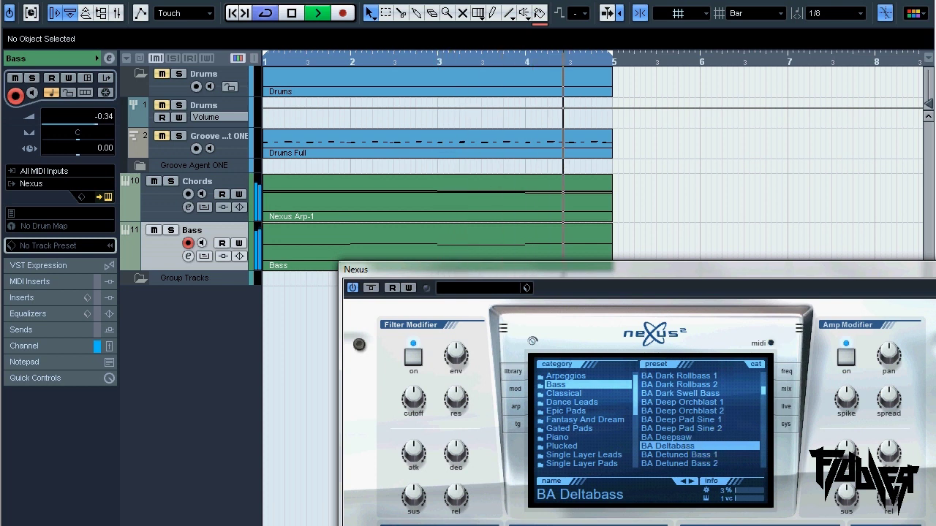
{"action": "key", "text": "Escape"}
In the mixer, lower the Bass channel to about -10.77 dB and reduce the Chords channel level slightly
{"action": "key", "text": "F3"}
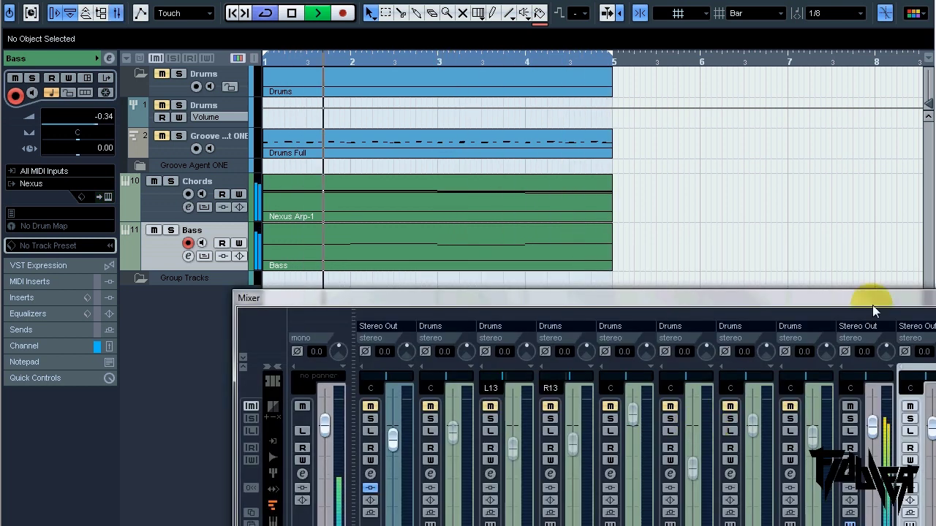
{"action": "left_click_drag", "start_coordinate": [872, 305], "coordinate": [751, 294]}
{"action": "left_click_drag", "start_coordinate": [807, 417], "coordinate": [810, 479]}
{"action": "left_click_drag", "start_coordinate": [747, 415], "coordinate": [746, 430]}
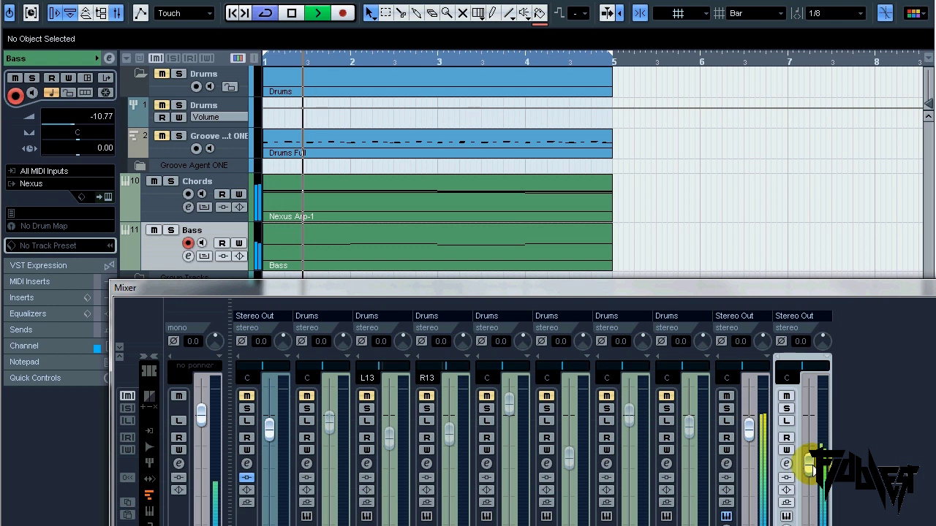
Close the mixer and duplicate the Chords track together with its Nexus Arp-1 part
{"action": "key", "text": "F3"}
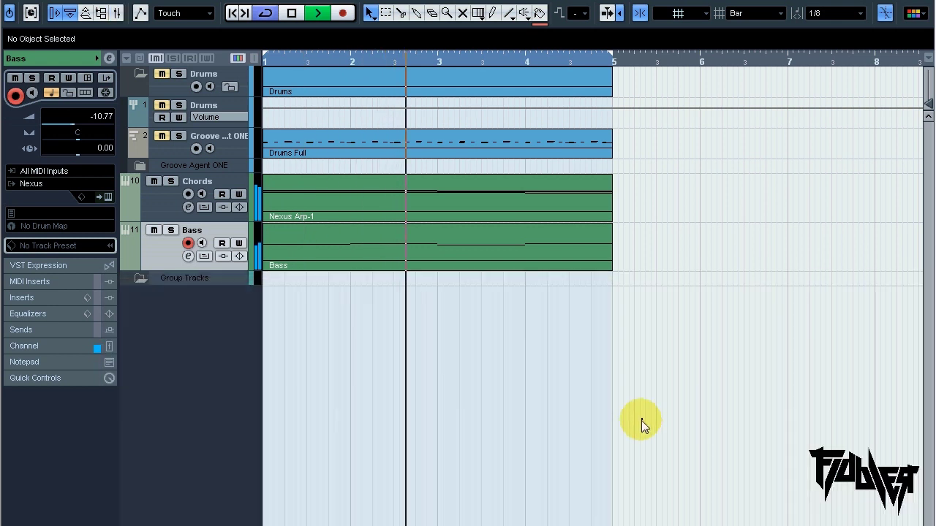
{"action": "left_click", "coordinate": [170, 199]}
{"action": "right_click", "coordinate": [171, 185]}
{"action": "left_click", "coordinate": [247, 240]}
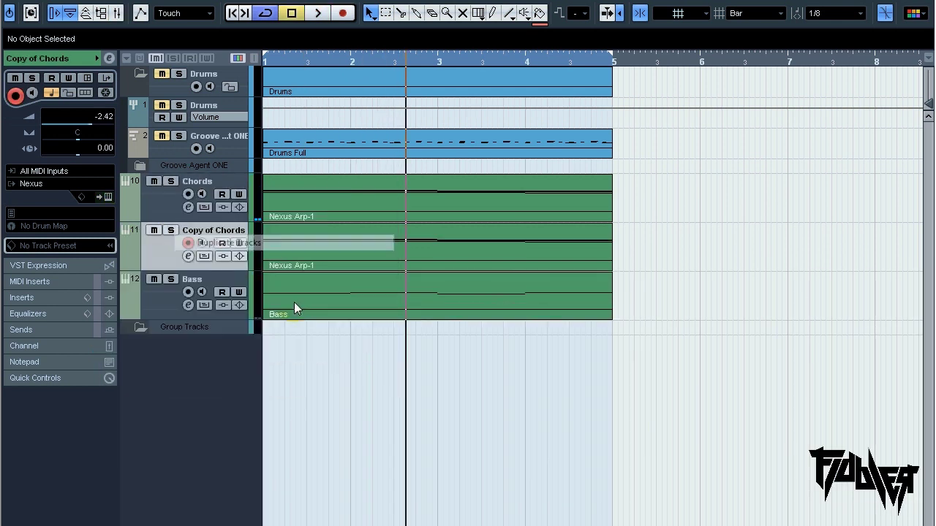
{"action": "right_click", "coordinate": [206, 396]}
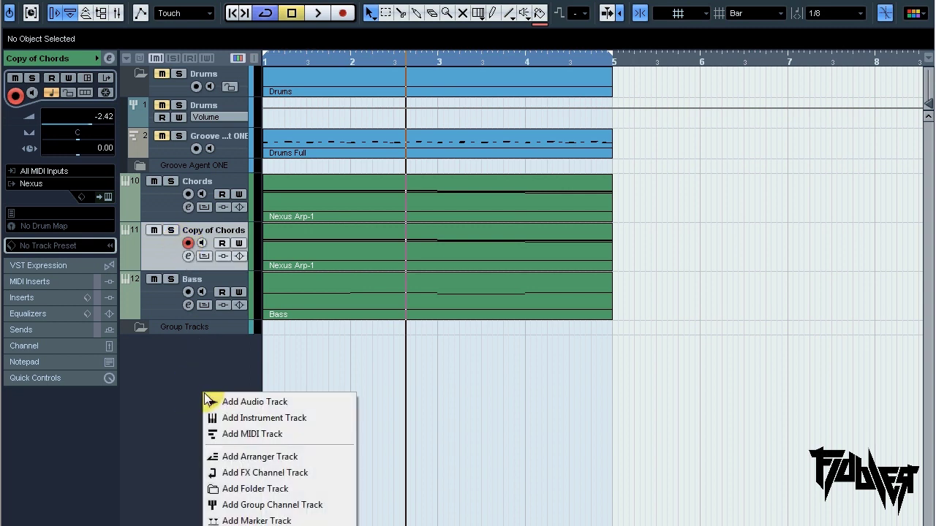
{"action": "left_click", "coordinate": [559, 402]}
Open Nexus for the duplicated Chords track, audition AR Slow Pitchbay during playback, and load AR Sparkling Water from the Arpeggios category
{"action": "left_click", "coordinate": [167, 253]}
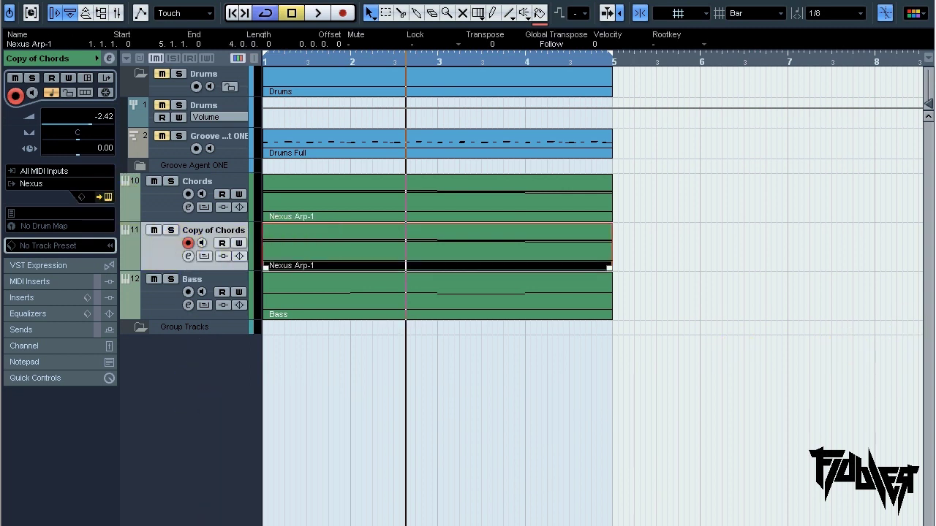
{"action": "left_click_drag", "start_coordinate": [935, 307], "coordinate": [554, 299]}
{"action": "left_click", "coordinate": [524, 404]}
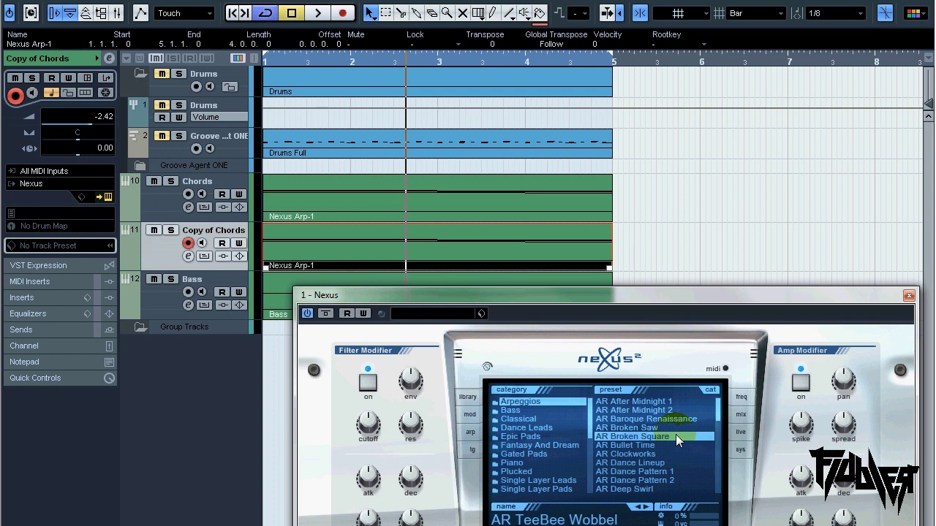
{"action": "scroll", "coordinate": [676, 434], "scroll_direction": "down", "scroll_amount": 15}
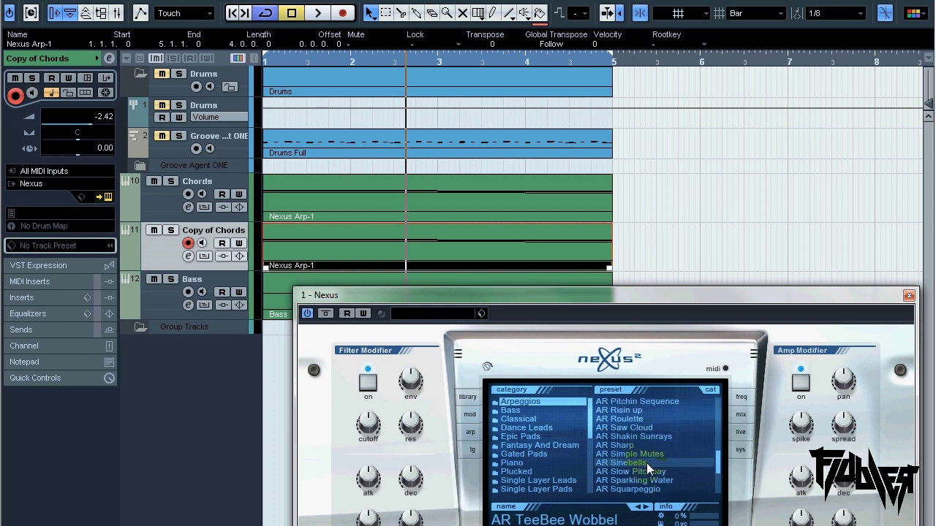
{"action": "left_click", "coordinate": [646, 471]}
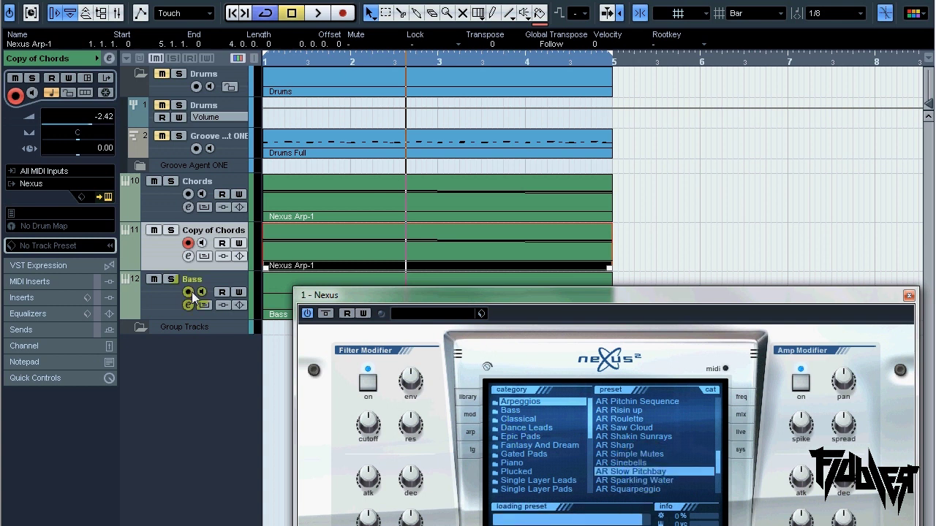
{"action": "left_click_drag", "start_coordinate": [292, 61], "coordinate": [236, 61]}
{"action": "key", "text": "space"}
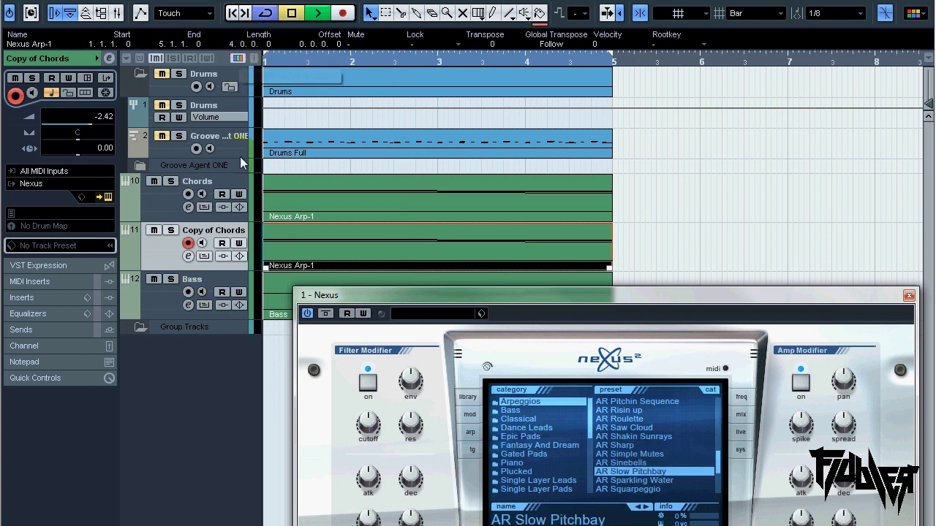
{"action": "left_click", "coordinate": [630, 481]}
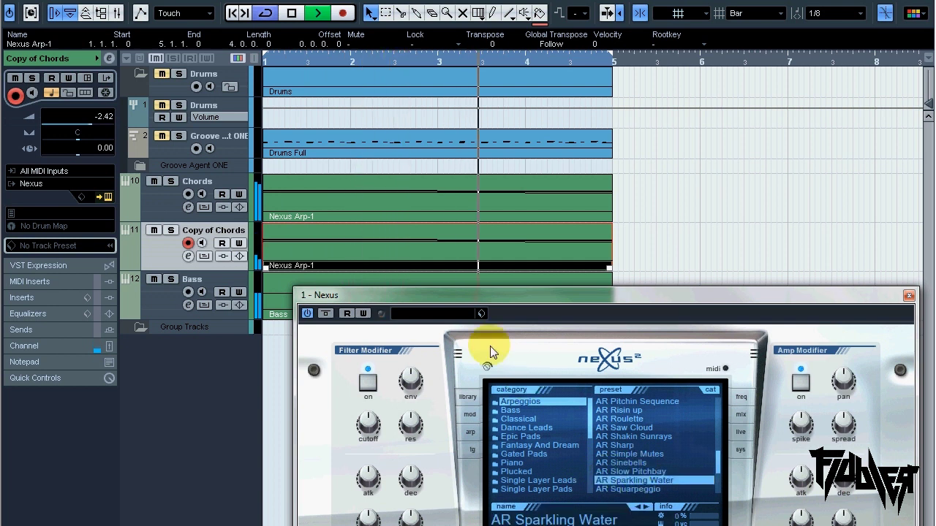
{"action": "left_click", "coordinate": [908, 298]}
In the mixer, lower the Copy of Chords channel to about -7.32 dB and the Bass channel to about -11.42 dB
{"action": "key", "text": "F3"}
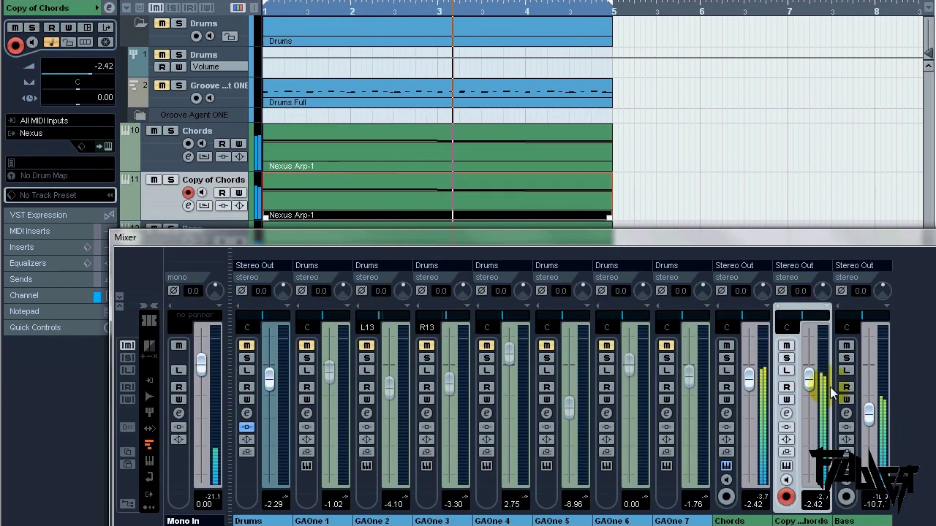
{"action": "left_click_drag", "start_coordinate": [812, 397], "coordinate": [810, 415]}
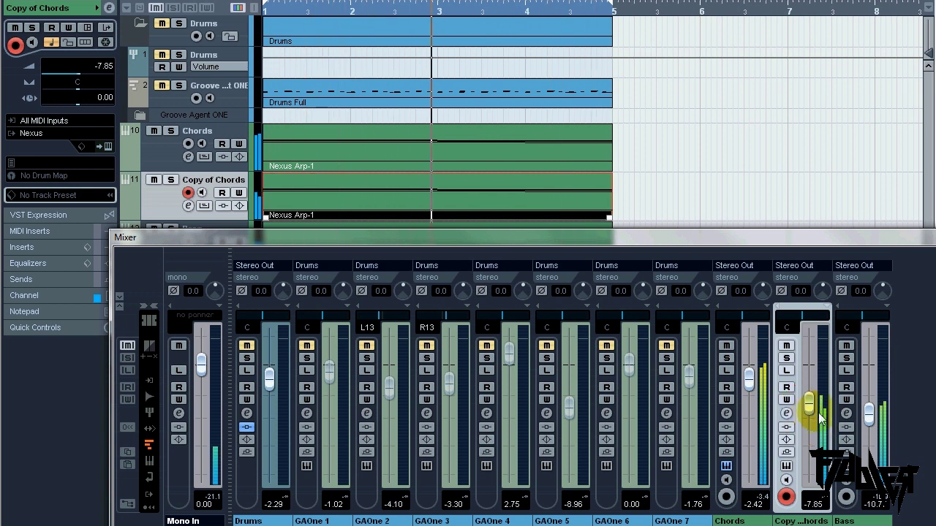
{"action": "left_click_drag", "start_coordinate": [866, 424], "coordinate": [867, 427]}
{"action": "left_click_drag", "start_coordinate": [809, 407], "coordinate": [809, 405]}
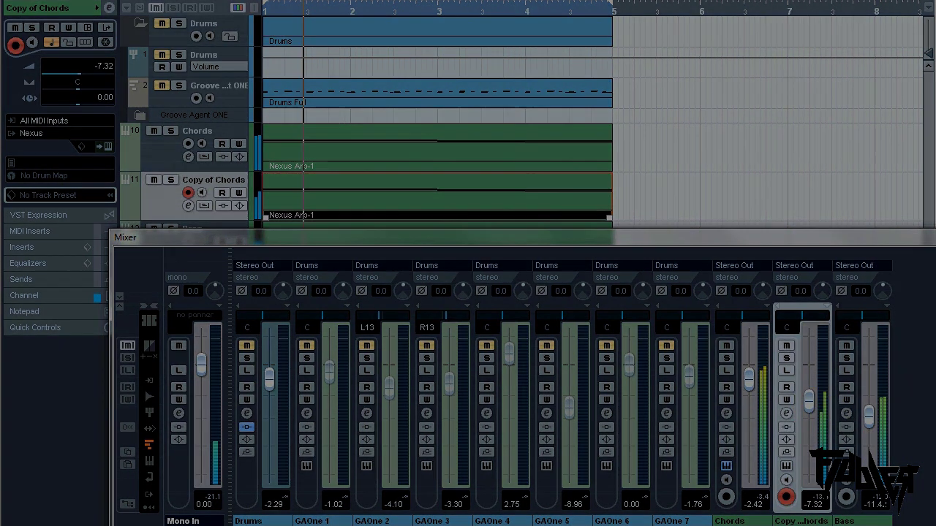
{"action": "key", "text": "F3"}
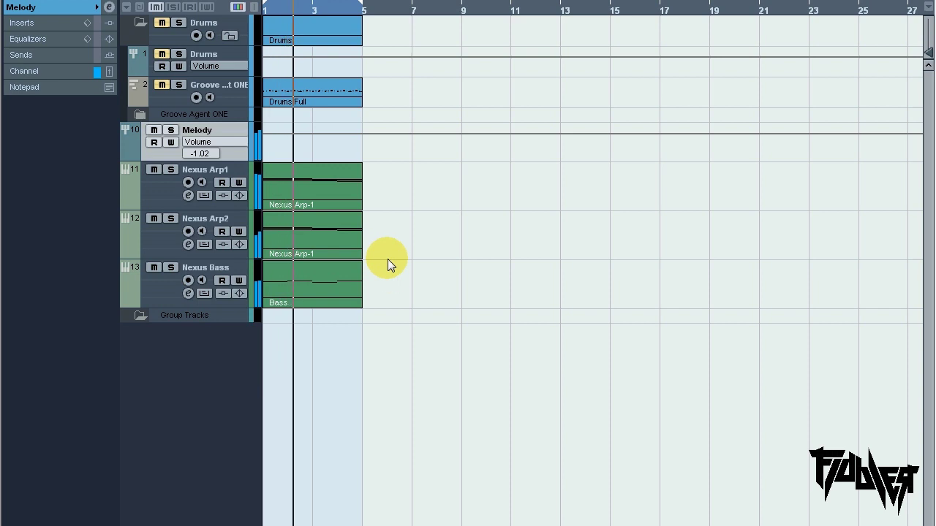
Copy the four-bar Nexus Arp1, Nexus Arp2 and Nexus Bass parts repeatedly so they fill the arrangement up to bar 17
{"action": "left_click_drag", "start_coordinate": [376, 347], "coordinate": [286, 181]}
{"action": "left_click_drag", "start_coordinate": [296, 185], "coordinate": [393, 187]}
{"action": "left_click_drag", "start_coordinate": [432, 380], "coordinate": [306, 177]}
{"action": "left_click_drag", "start_coordinate": [319, 182], "coordinate": [518, 179]}
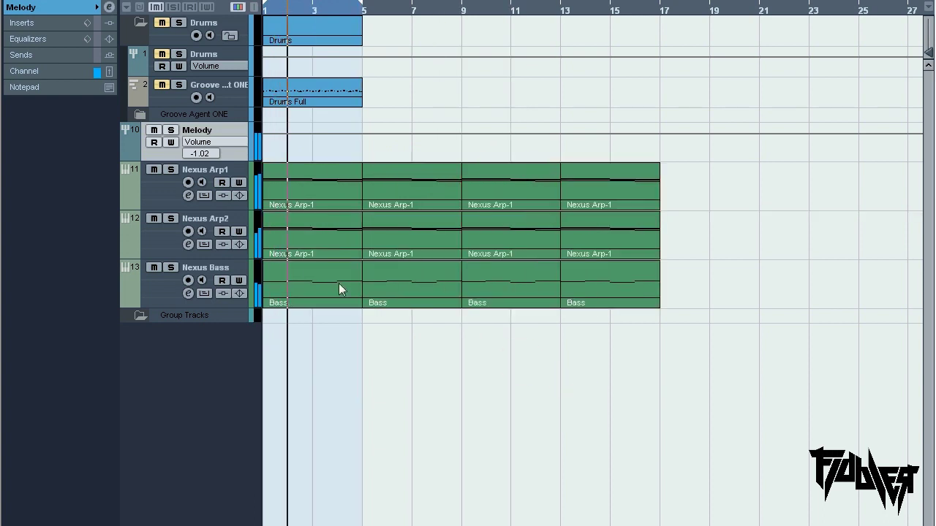
Delete the Nexus Arp2 part before bar 5 and the Nexus Bass parts before bar 9 to stagger the entries
{"action": "left_click", "coordinate": [336, 287]}
{"action": "key", "text": "Delete"}
{"action": "left_click", "coordinate": [333, 254]}
{"action": "key", "text": "Delete"}
{"action": "left_click", "coordinate": [408, 256]}
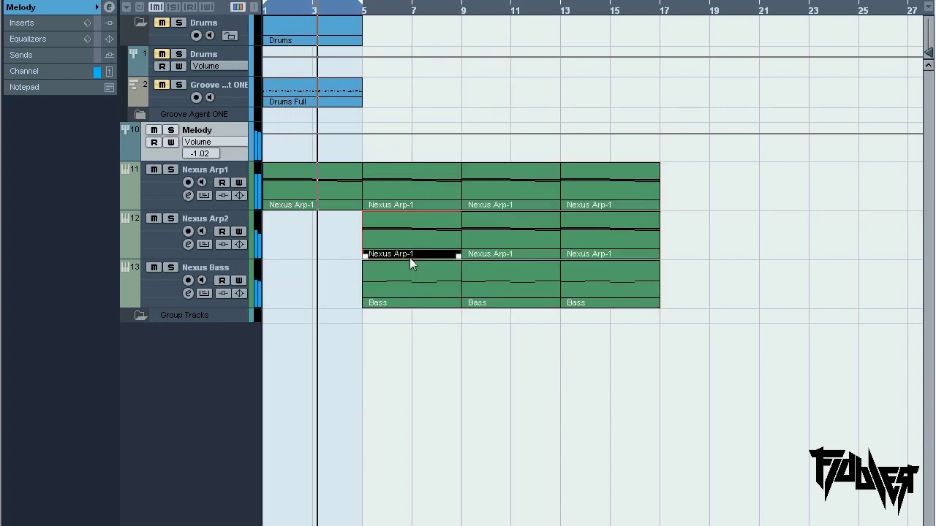
{"action": "left_click", "coordinate": [412, 279]}
{"action": "key", "text": "Delete"}
{"action": "left_click", "coordinate": [462, 306]}
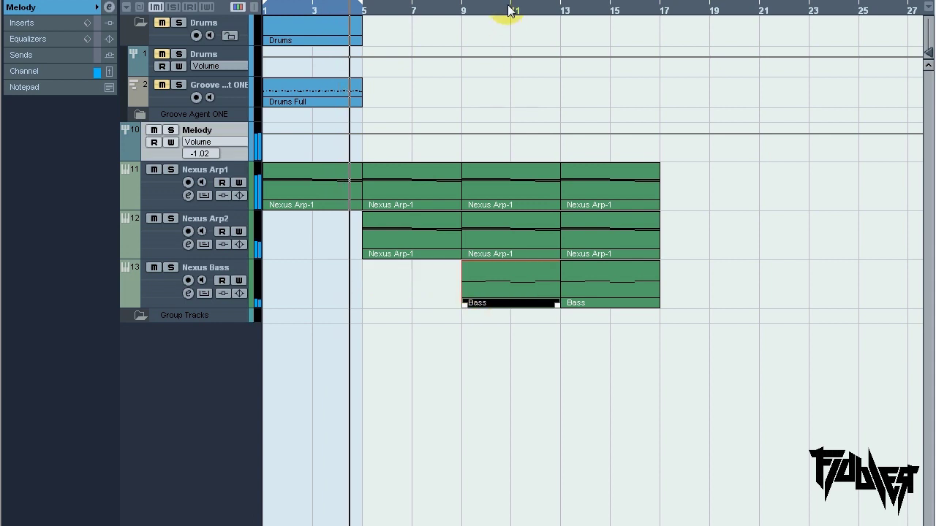
Extend the playback loop's end to bar 17 to cover the whole arrangement
{"action": "left_click", "coordinate": [510, 10], "text": "alt"}
{"action": "left_click", "coordinate": [661, 10], "text": "alt"}
{"action": "left_click", "coordinate": [631, 351]}
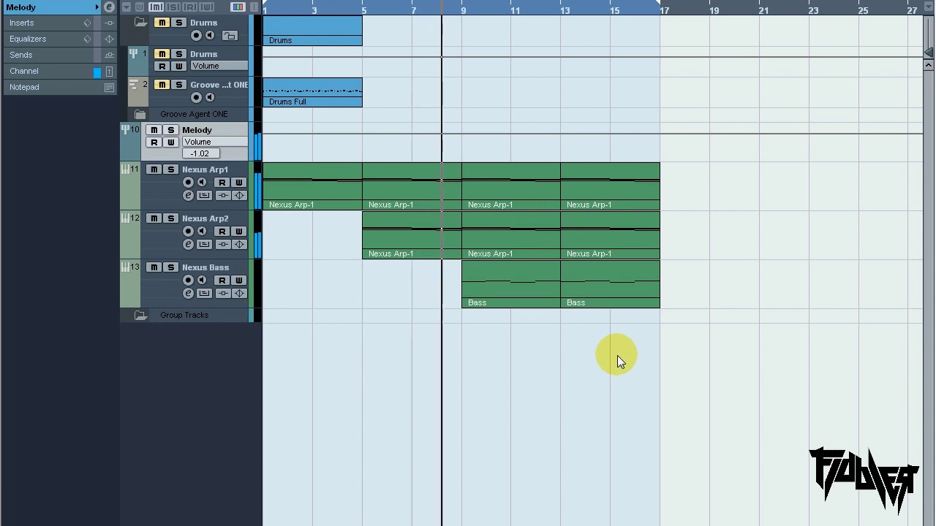
Add one instrument track using Nexus and place it directly below the Nexus Bass track
{"action": "right_click", "coordinate": [229, 399]}
{"action": "left_click", "coordinate": [298, 148]}
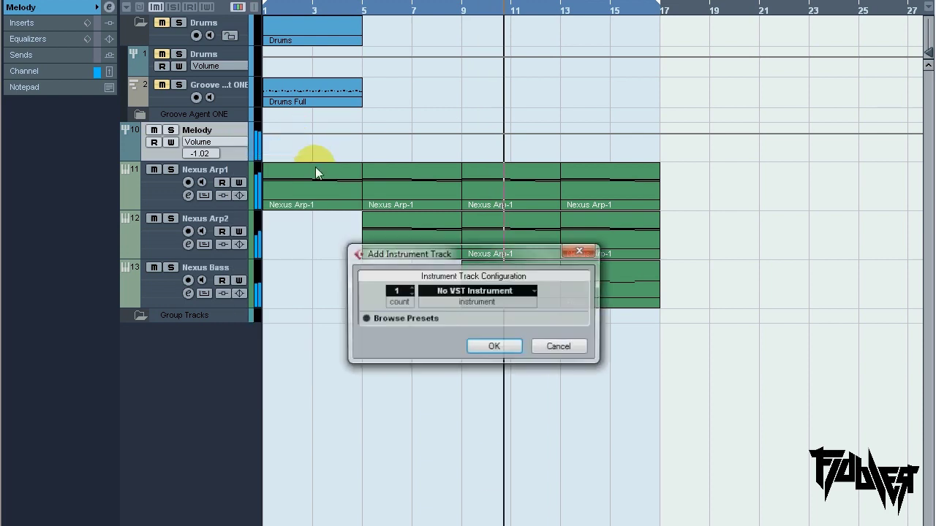
{"action": "left_click", "coordinate": [474, 291]}
{"action": "left_click", "coordinate": [487, 406]}
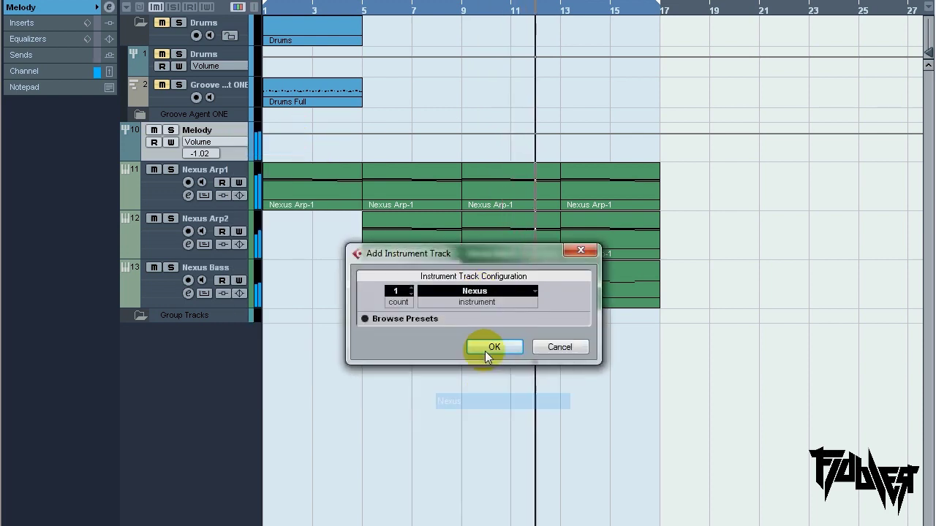
{"action": "left_click", "coordinate": [491, 347]}
{"action": "left_click_drag", "start_coordinate": [185, 181], "coordinate": [164, 332]}
Route the Nexus 04 channel's output to the Melody group in the mixer, and close the mixer
{"action": "left_click", "coordinate": [101, 144]}
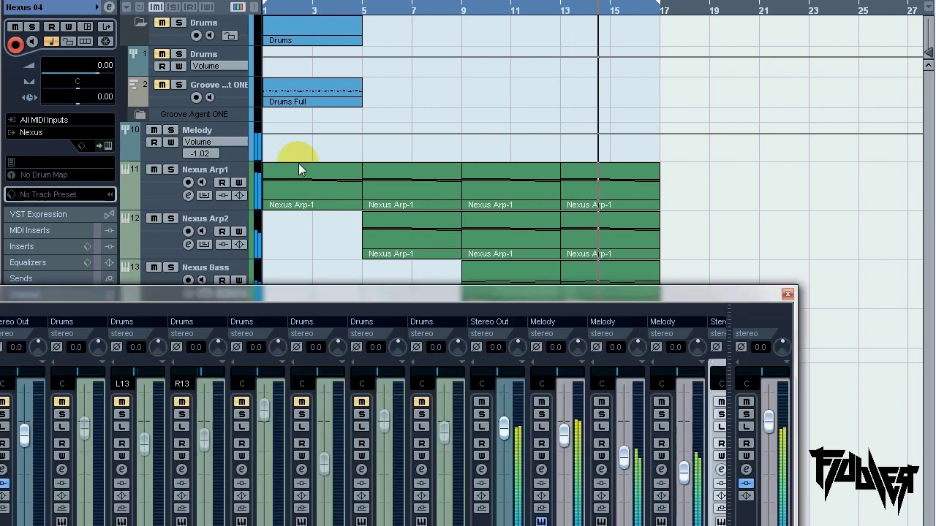
{"action": "left_click_drag", "start_coordinate": [582, 295], "coordinate": [637, 155]}
{"action": "left_click", "coordinate": [735, 460]}
{"action": "left_click", "coordinate": [731, 183]}
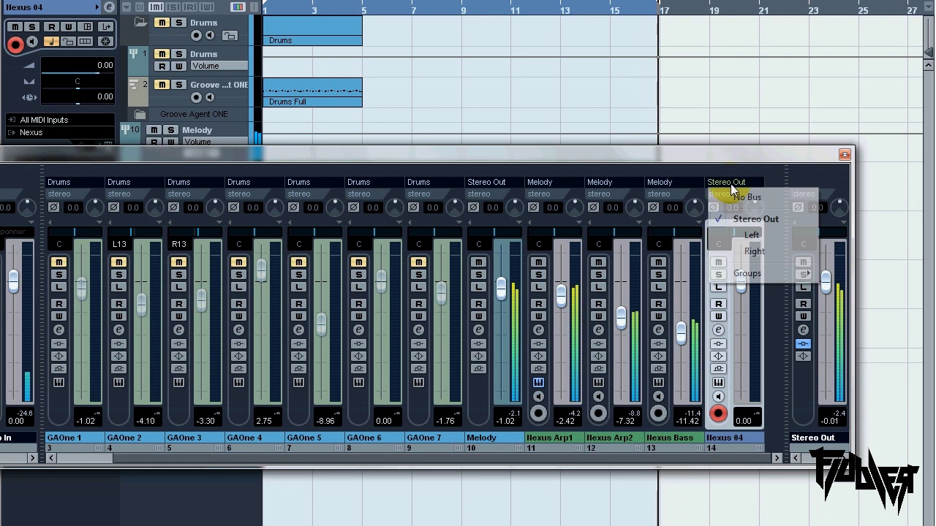
{"action": "mouse_move", "coordinate": [747, 273]}
{"action": "left_click", "coordinate": [853, 290]}
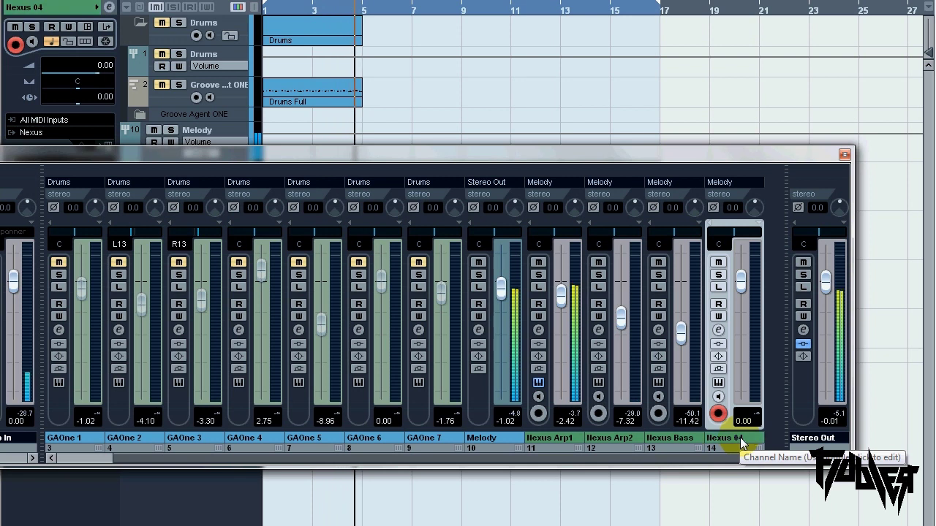
{"action": "left_click", "coordinate": [844, 156]}
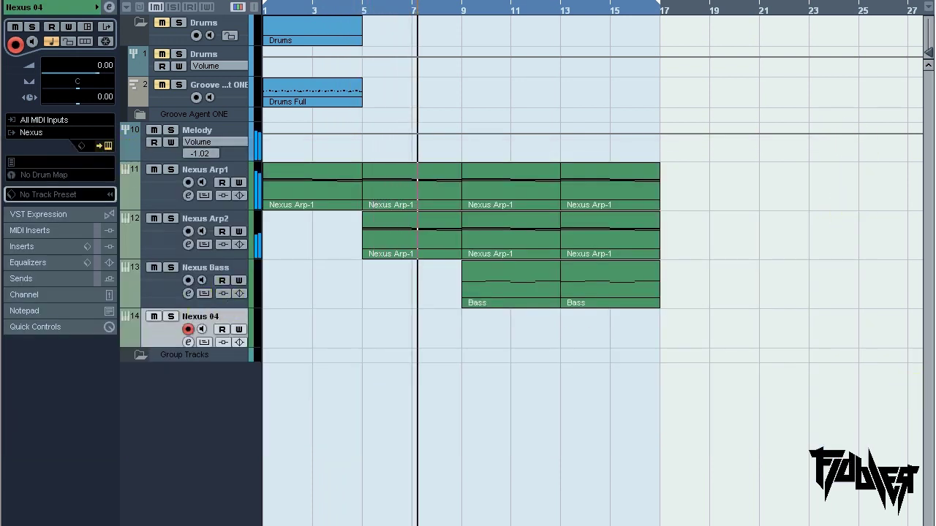
In Nexus, audition LD Brass 2 and load LD Pluckin Synth 2 from the Single Layer Leads category for Nexus 04
{"action": "left_click_drag", "start_coordinate": [935, 183], "coordinate": [859, 196]}
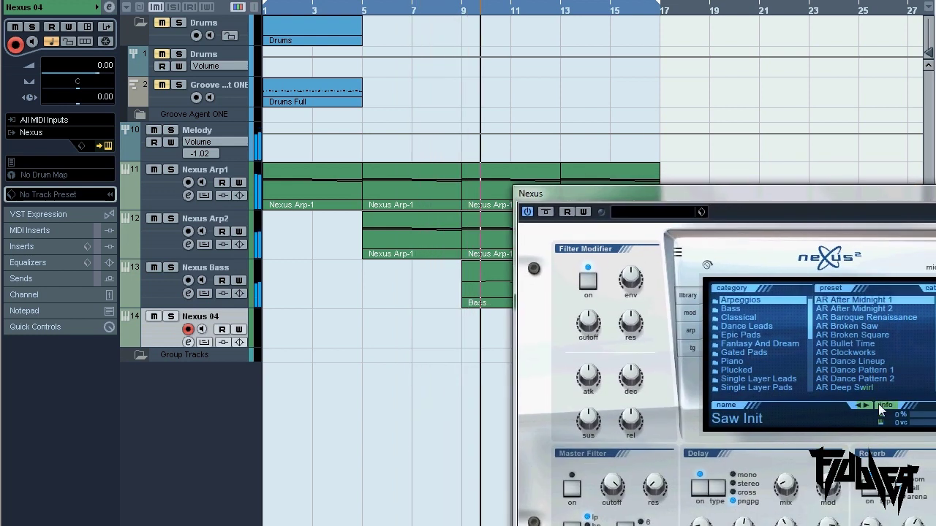
{"action": "left_click", "coordinate": [768, 378]}
{"action": "left_click", "coordinate": [846, 354]}
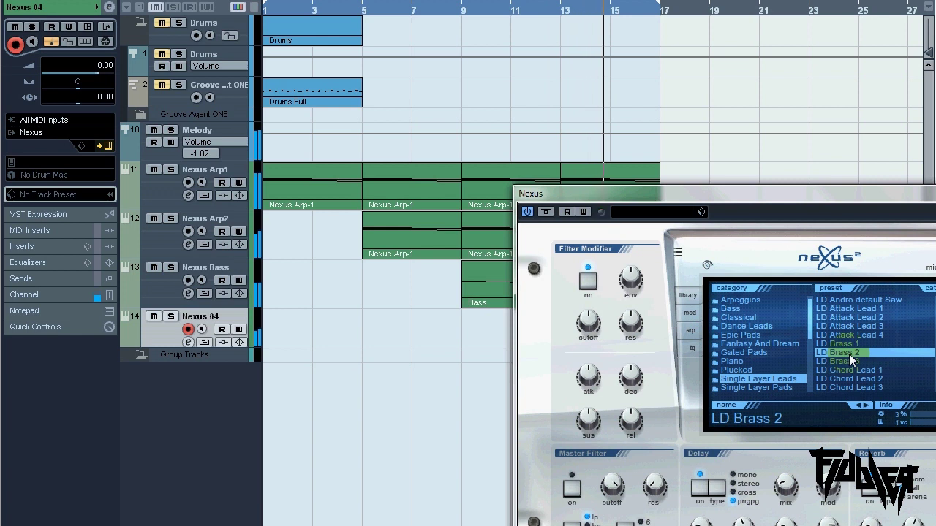
{"action": "scroll", "coordinate": [848, 359], "scroll_direction": "down", "scroll_amount": 10}
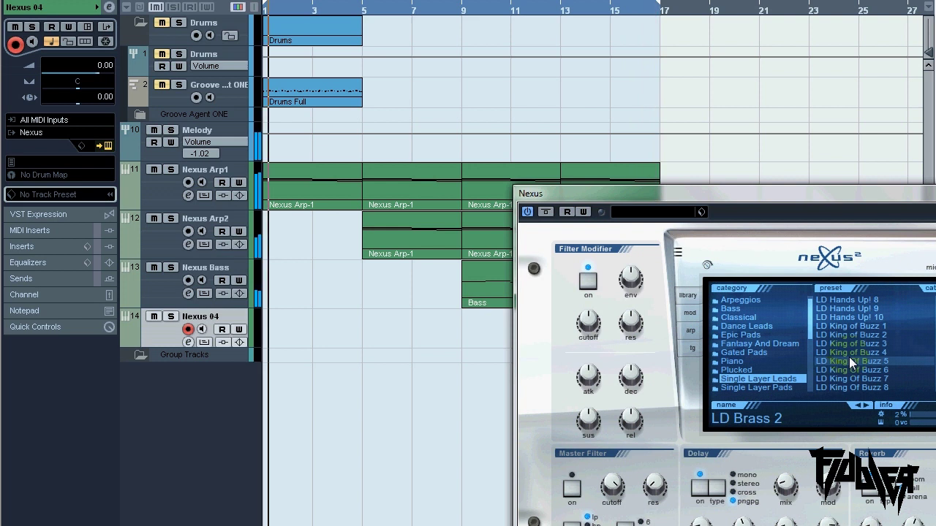
{"action": "scroll", "coordinate": [859, 350], "scroll_direction": "down", "scroll_amount": 5}
{"action": "left_click", "coordinate": [881, 326]}
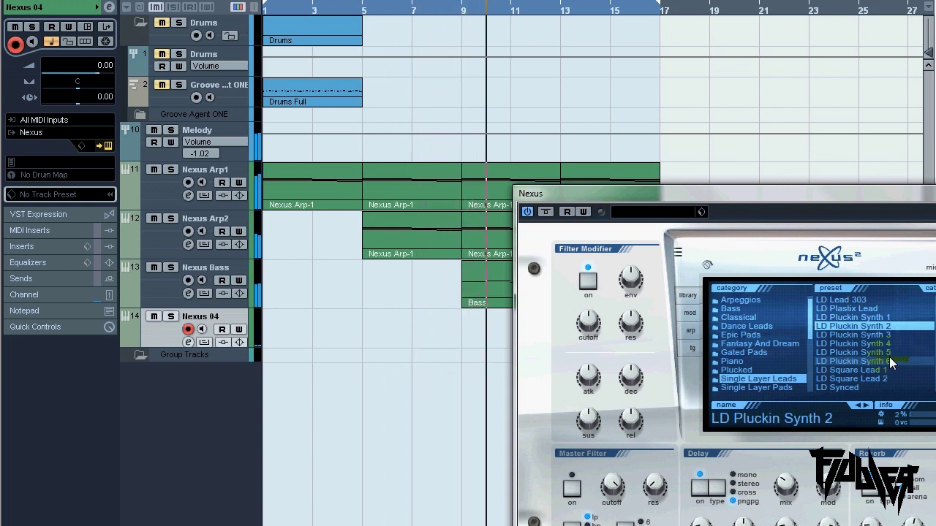
Record a lead melody on the Nexus 04 track over bars 13 to 17, moving the Nexus window out of the way
{"action": "key", "text": "KP_Multiply"}
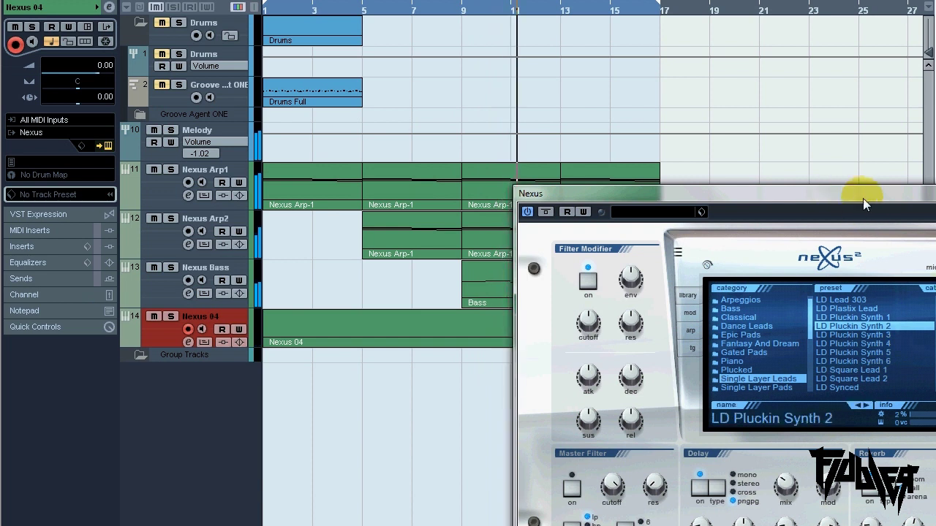
{"action": "left_click_drag", "start_coordinate": [863, 197], "coordinate": [935, 197]}
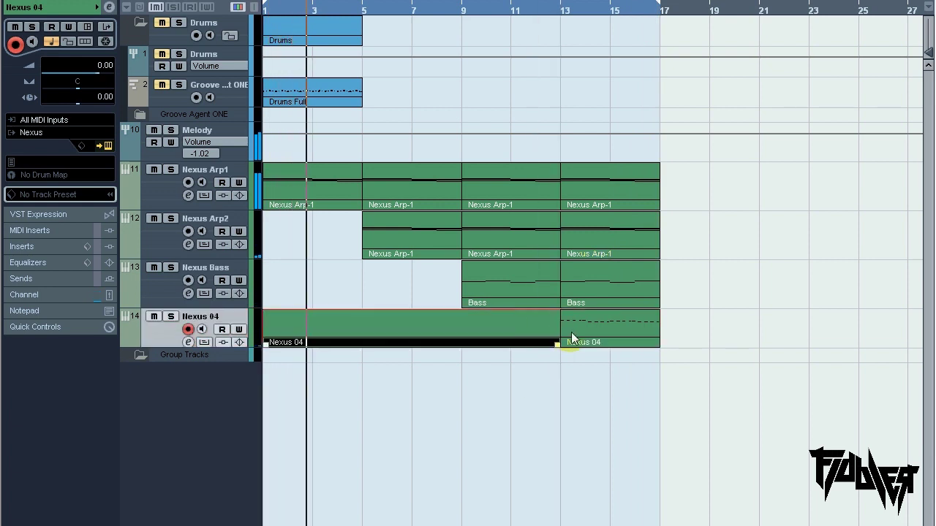
Open the recorded Nexus 04 part at bar 13 for note editing and apply Quantize Ends to all its notes
{"action": "double_click", "coordinate": [575, 329]}
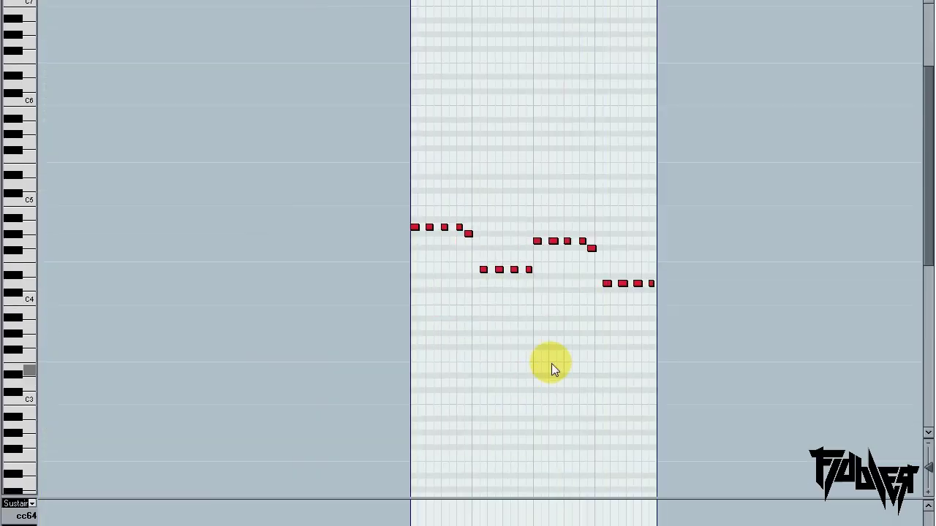
{"action": "left_click_drag", "start_coordinate": [685, 328], "coordinate": [307, 179]}
{"action": "left_click", "coordinate": [149, 1]}
{"action": "left_click", "coordinate": [226, 92]}
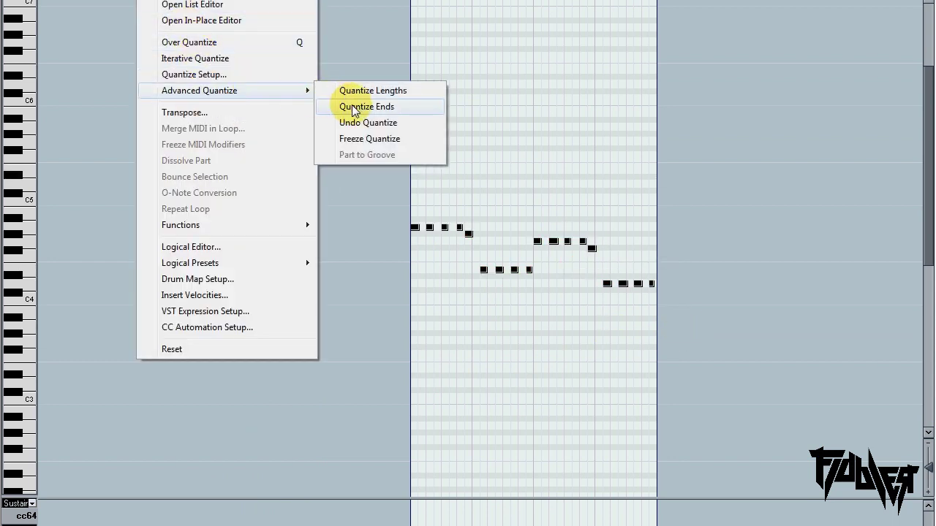
{"action": "left_click", "coordinate": [353, 107]}
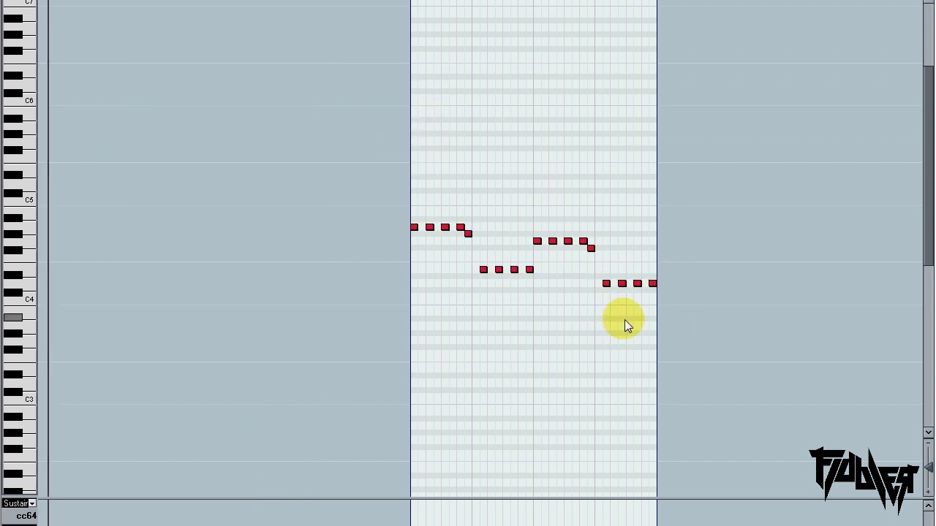
Switch the note editor's controller lane from Sustain to Velocity
{"action": "left_click", "coordinate": [31, 503]}
{"action": "left_click", "coordinate": [51, 418]}
{"action": "key", "text": "Escape"}
{"action": "left_click", "coordinate": [32, 503]}
{"action": "left_click", "coordinate": [34, 502]}
{"action": "key", "text": "Escape"}
{"action": "left_click", "coordinate": [33, 504]}
{"action": "left_click", "coordinate": [63, 268]}
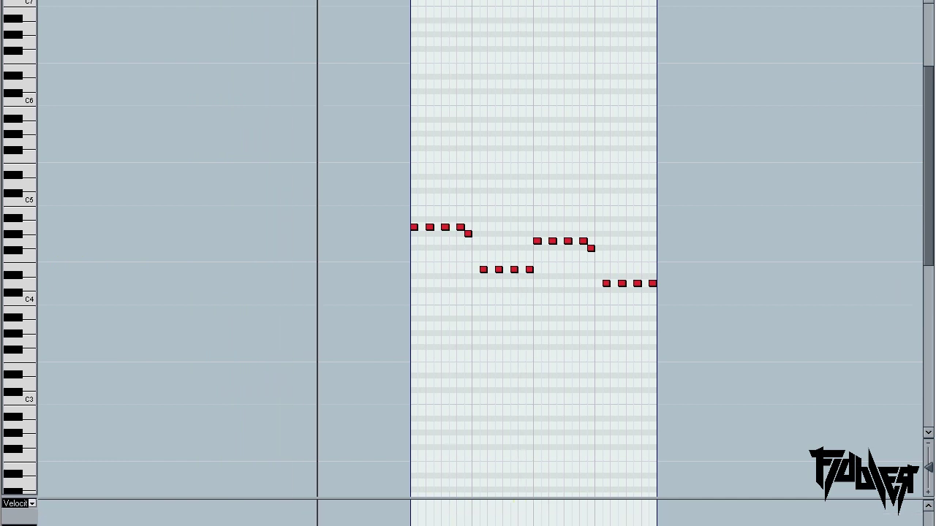
Close the note editor and copy the Nexus 04 lead part from bar 13 to bar 9
{"action": "left_click", "coordinate": [924, 2]}
{"action": "left_click_drag", "start_coordinate": [617, 331], "coordinate": [517, 330]}
{"action": "left_click", "coordinate": [568, 389]}
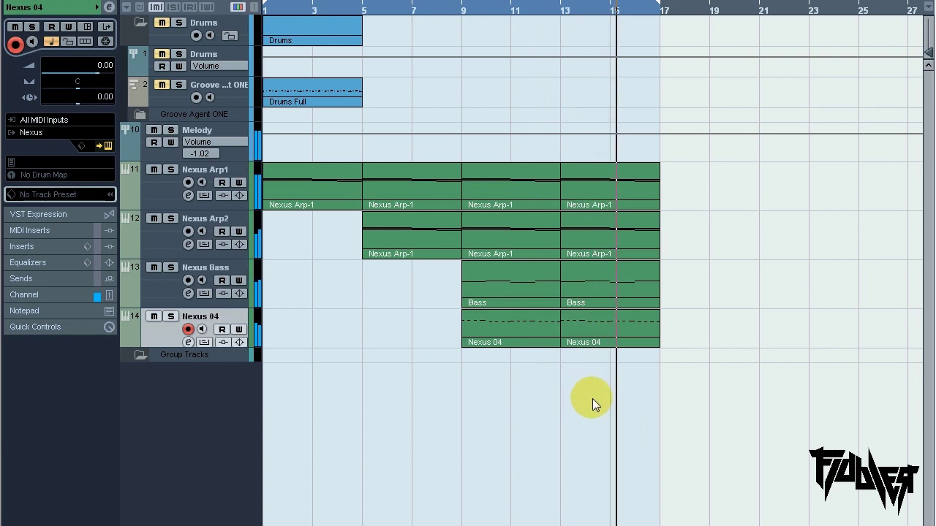
Insert the Hematohm_vst2win effect in the first insert slot of the Melody group channel and move its channel settings window into view
{"action": "key", "text": "F3"}
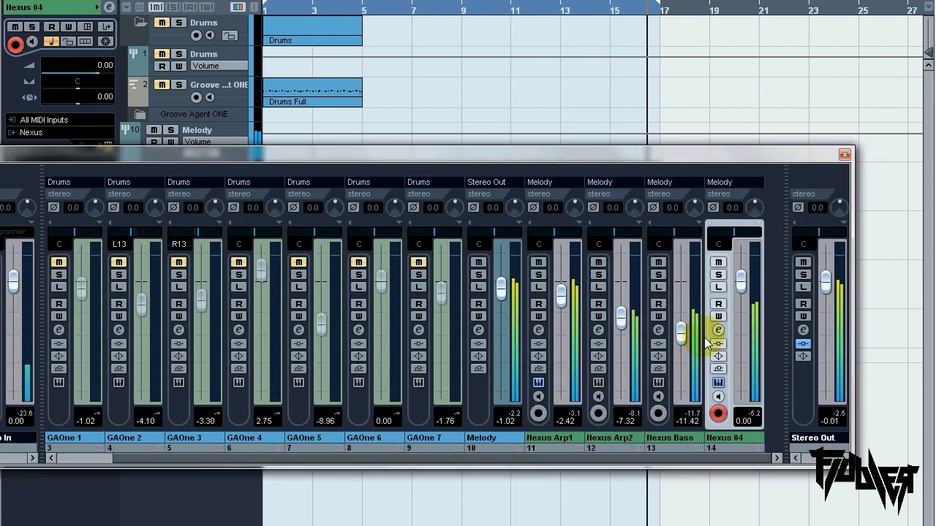
{"action": "left_click", "coordinate": [845, 156]}
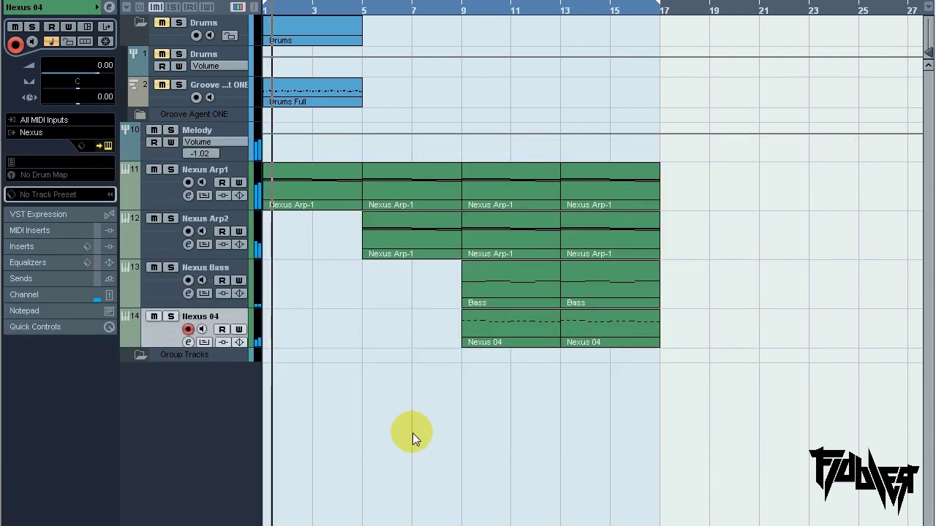
{"action": "left_click", "coordinate": [161, 156]}
{"action": "key", "text": "F3"}
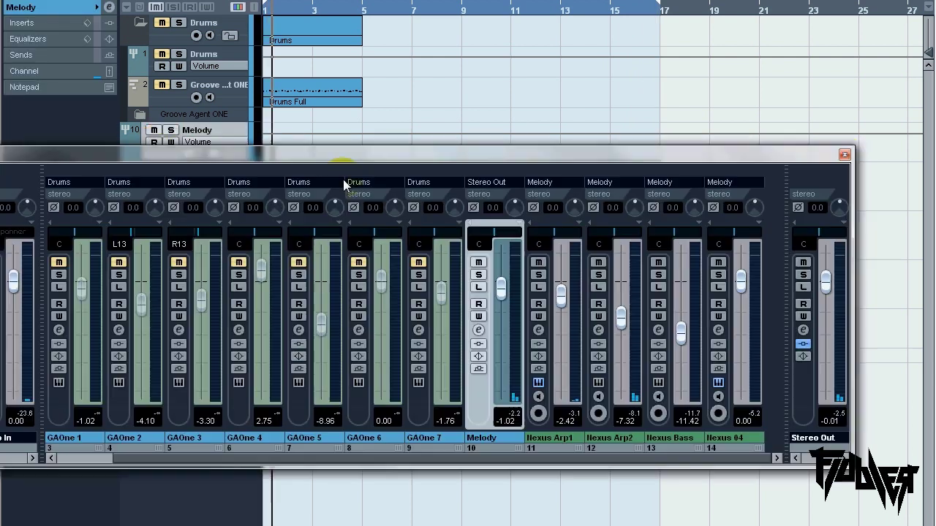
{"action": "left_click", "coordinate": [479, 330]}
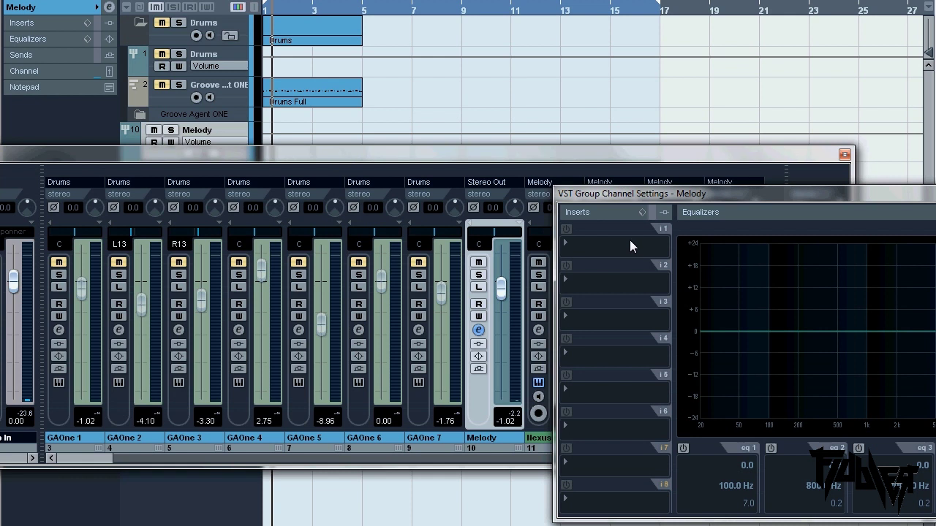
{"action": "left_click", "coordinate": [934, 193]}
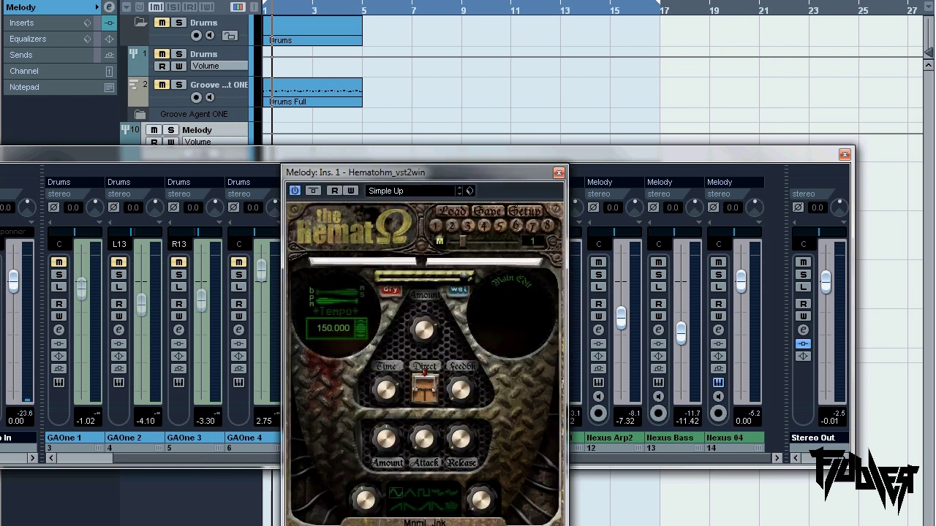
{"action": "left_click_drag", "start_coordinate": [935, 207], "coordinate": [759, 194]}
Audition the Hematohm's Amount and Time controls during playback, leaving Amount at 0 Hz
{"action": "key", "text": "space"}
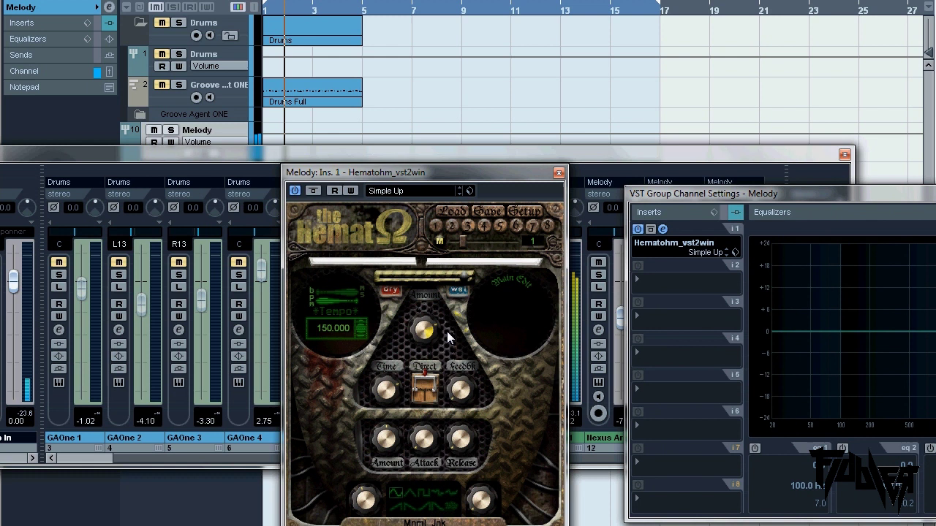
{"action": "scroll", "coordinate": [430, 337], "scroll_direction": "down", "scroll_amount": 10}
{"action": "left_click_drag", "start_coordinate": [430, 336], "coordinate": [429, 331]}
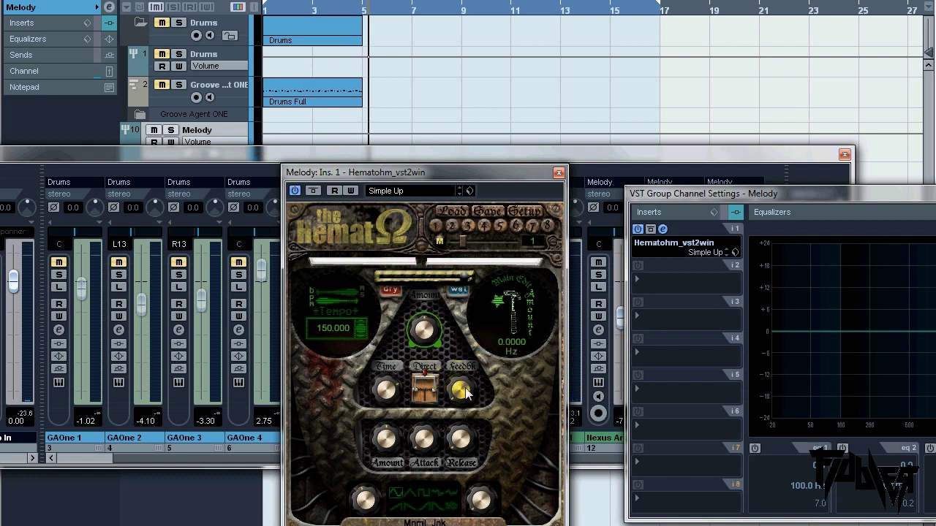
{"action": "left_click", "coordinate": [386, 392]}
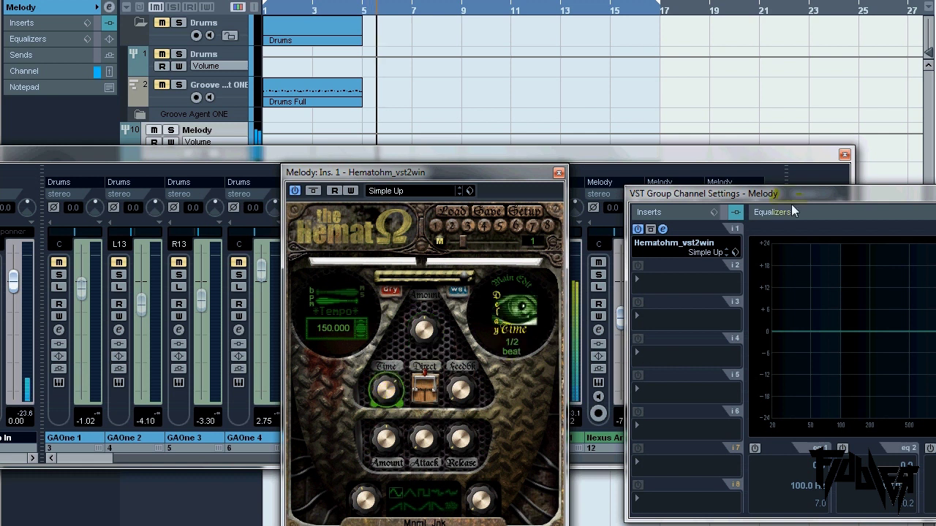
Close the mixer and the Melody channel settings, and place the Hematohm window beside the automation area with the tracks in view
{"action": "left_click", "coordinate": [559, 173]}
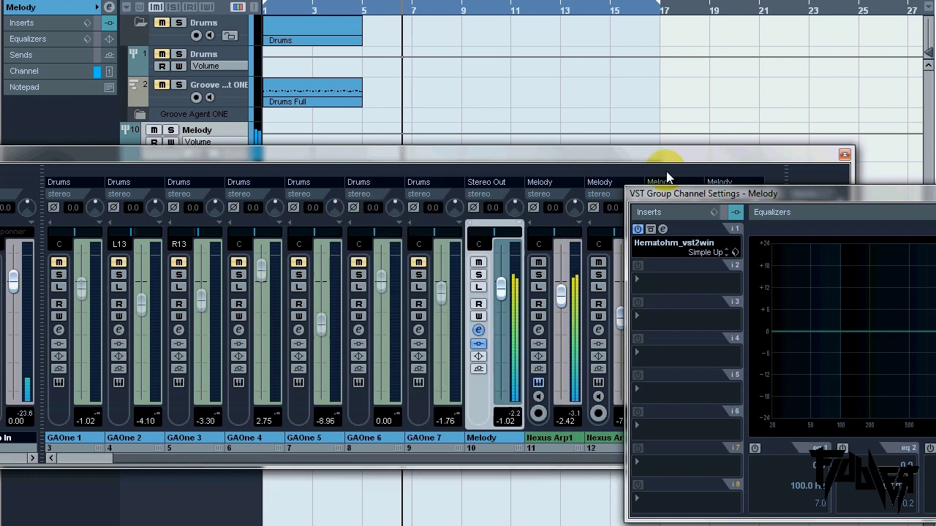
{"action": "left_click", "coordinate": [844, 155]}
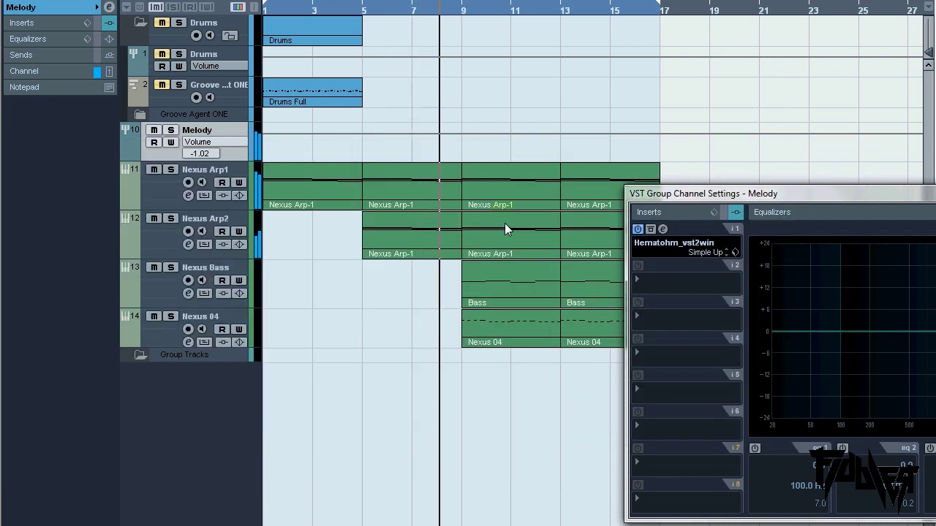
{"action": "left_click", "coordinate": [687, 243]}
{"action": "left_click", "coordinate": [935, 193]}
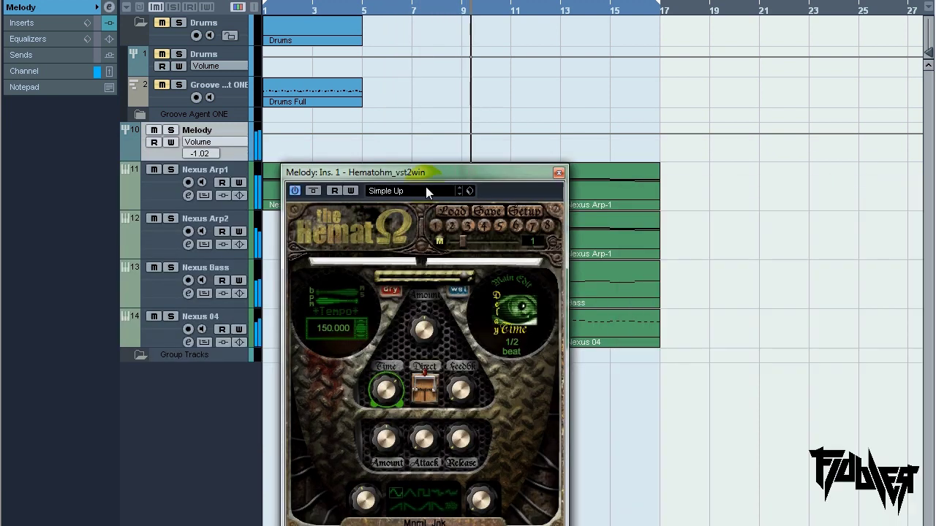
{"action": "left_click_drag", "start_coordinate": [408, 180], "coordinate": [766, 229]}
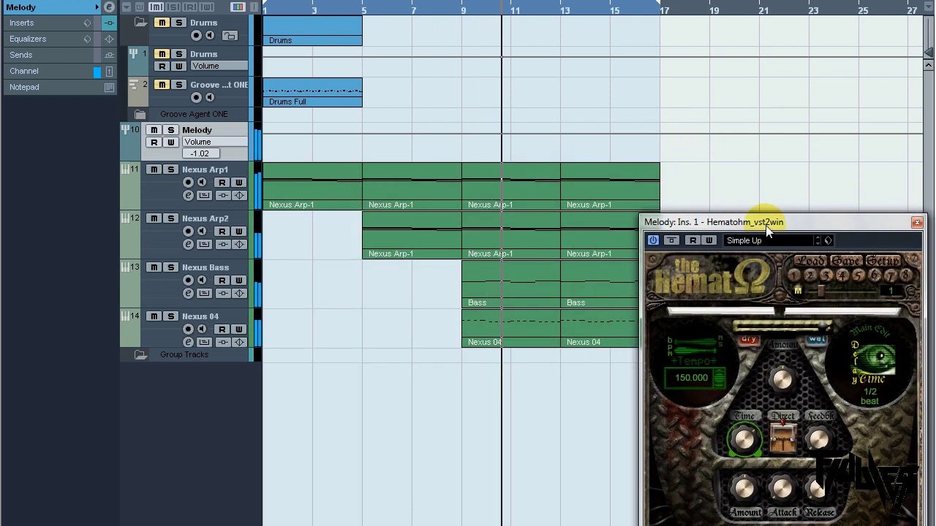
Show two automation lanes under the Melody track and assign them to the Hematohm's Dry/Wet mix and Amount parameters
{"action": "left_click", "coordinate": [127, 154]}
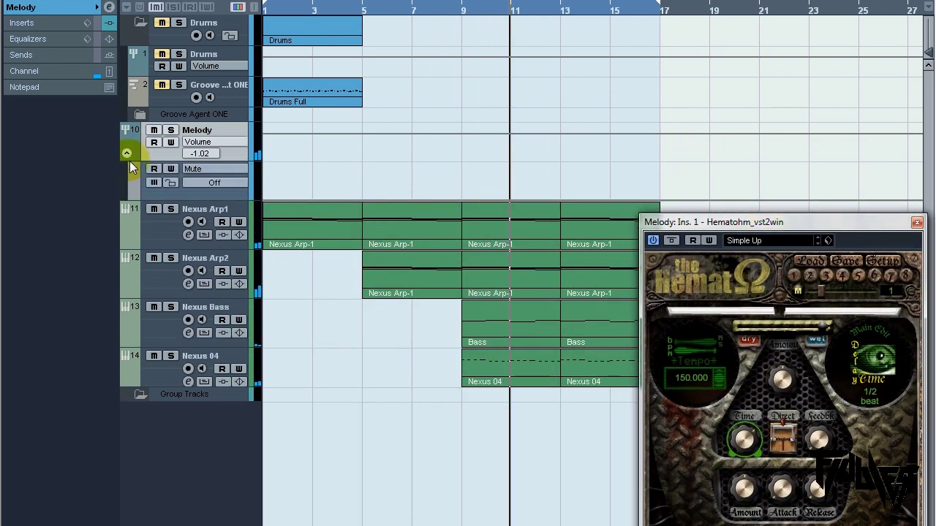
{"action": "left_click", "coordinate": [132, 196]}
{"action": "left_click", "coordinate": [210, 169]}
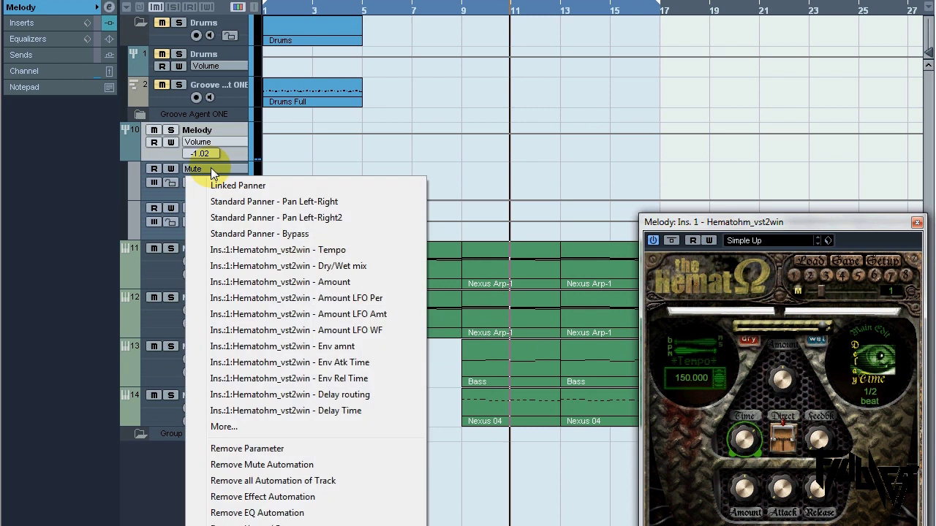
{"action": "left_click", "coordinate": [358, 265]}
{"action": "left_click", "coordinate": [232, 211]}
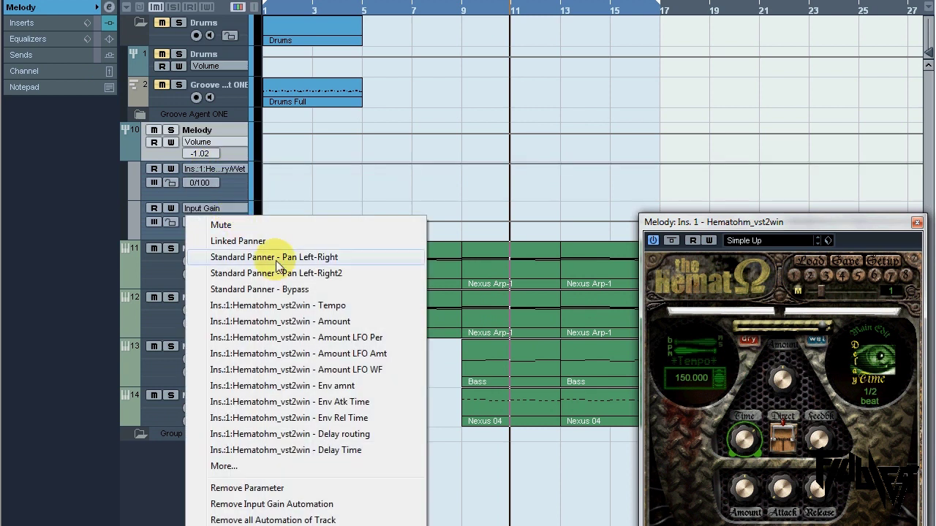
{"action": "left_click", "coordinate": [333, 321]}
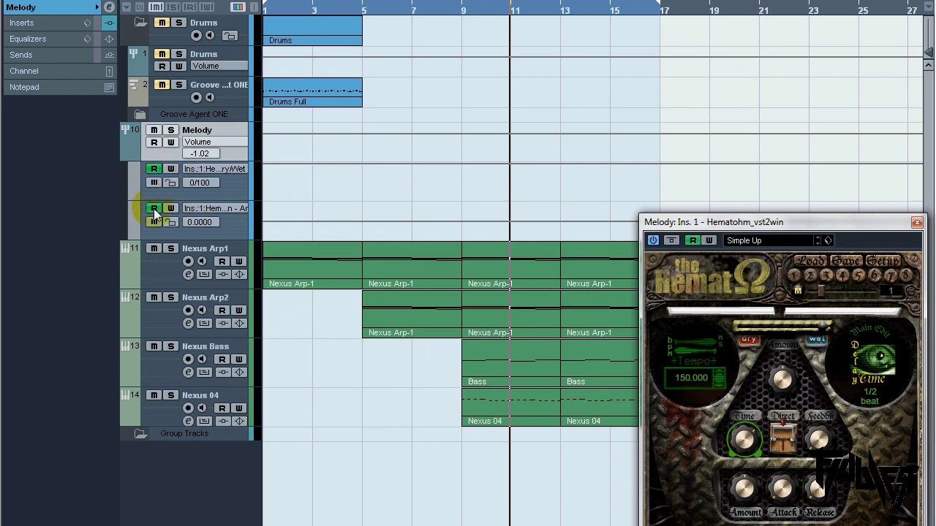
Draw Melody automation ramping Dry/Wet from fully dry at bar 13 to wet at bar 17, dry by bar 18, and raising Amount over bars 13–17
{"action": "mouse_move", "coordinate": [841, 222]}
{"action": "left_mouse_down"}
{"action": "mouse_move", "coordinate": [832, 224]}
{"action": "mouse_move", "coordinate": [875, 165]}
{"action": "mouse_move", "coordinate": [868, 141]}
{"action": "mouse_move", "coordinate": [880, 91]}
{"action": "left_mouse_up"}
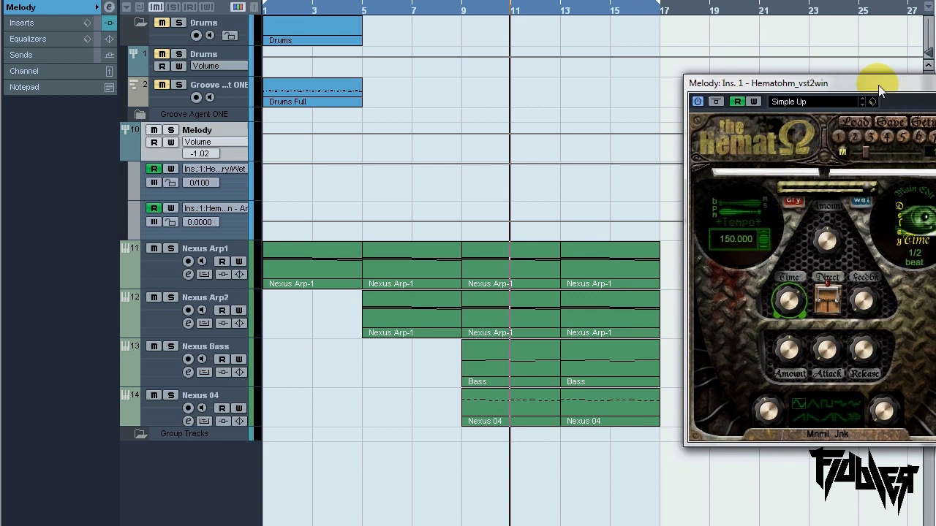
{"action": "left_click", "coordinate": [560, 10]}
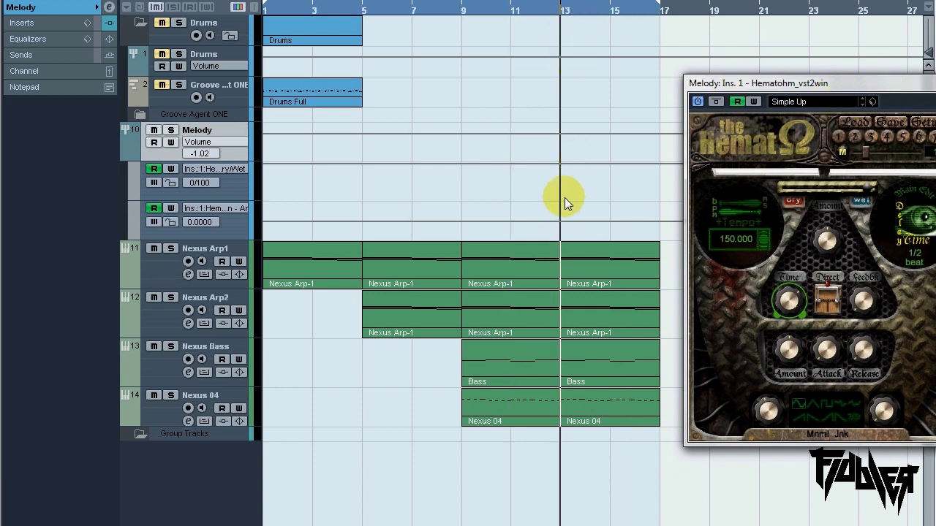
{"action": "left_click_drag", "start_coordinate": [867, 186], "coordinate": [668, 208]}
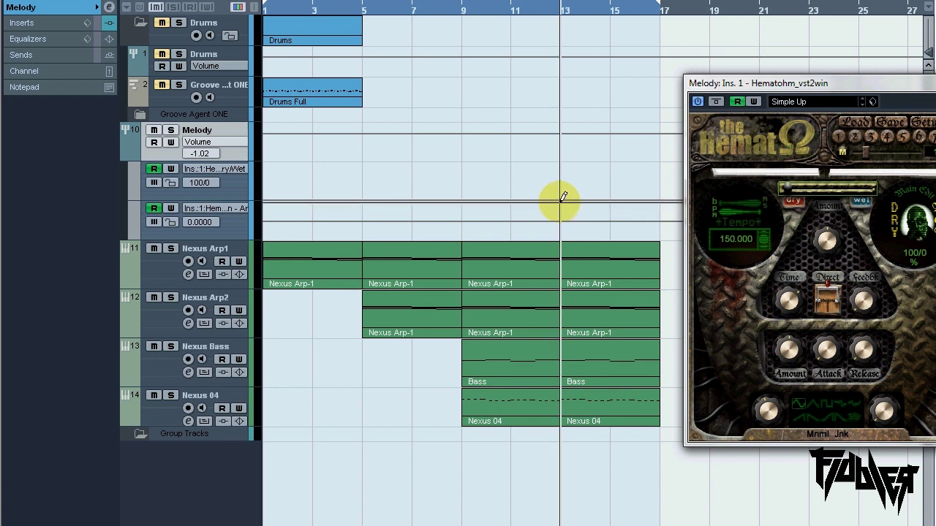
{"action": "mouse_move", "coordinate": [663, 195]}
{"action": "left_mouse_down"}
{"action": "mouse_move", "coordinate": [654, 154]}
{"action": "mouse_move", "coordinate": [658, 199]}
{"action": "mouse_move", "coordinate": [672, 199]}
{"action": "mouse_move", "coordinate": [677, 212]}
{"action": "left_mouse_up"}
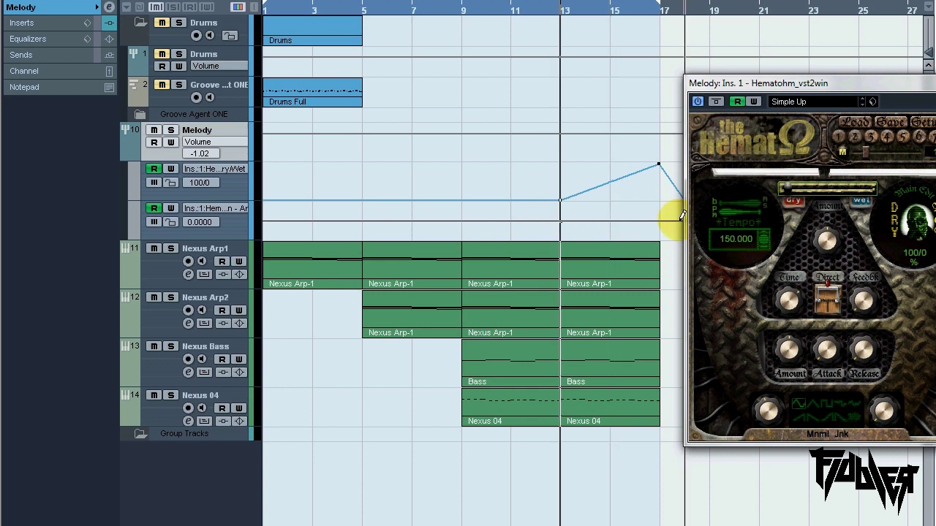
{"action": "left_click_drag", "start_coordinate": [665, 217], "coordinate": [660, 203]}
Switch the Melody track's main automation parameter to Mute and draw the mute turning on midway through bar 16
{"action": "key", "text": "space"}
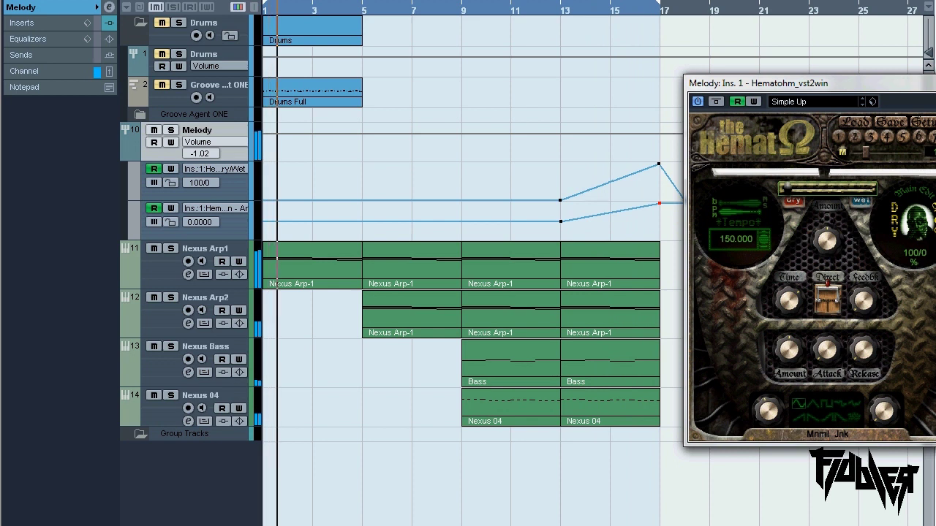
{"action": "left_click", "coordinate": [227, 143]}
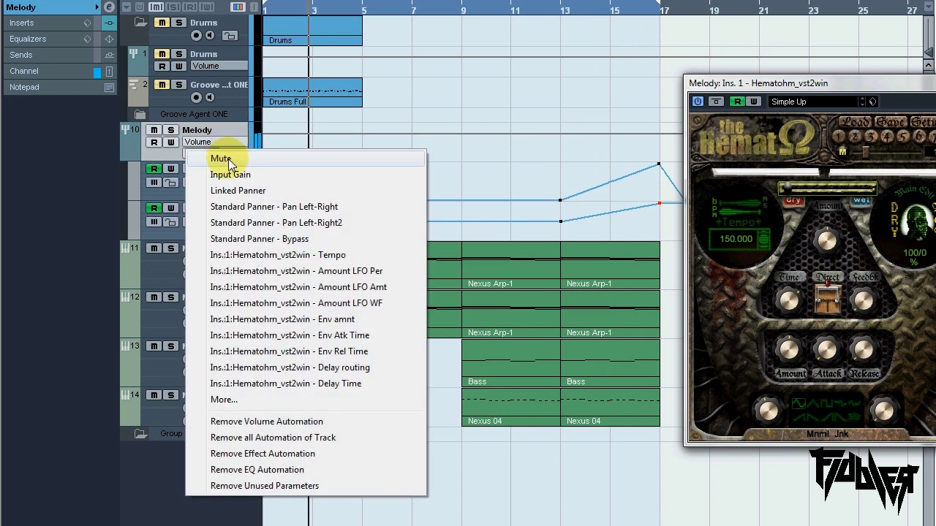
{"action": "left_click", "coordinate": [227, 158]}
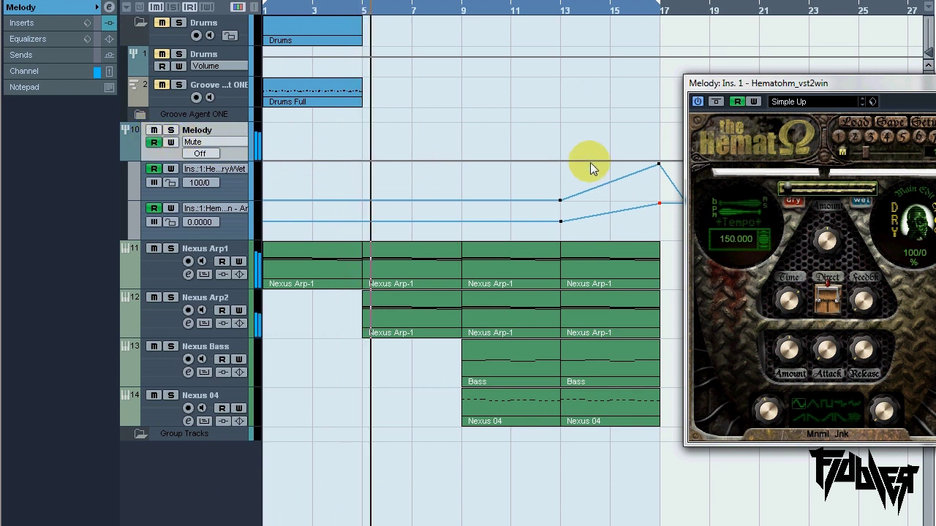
{"action": "key", "text": "8"}
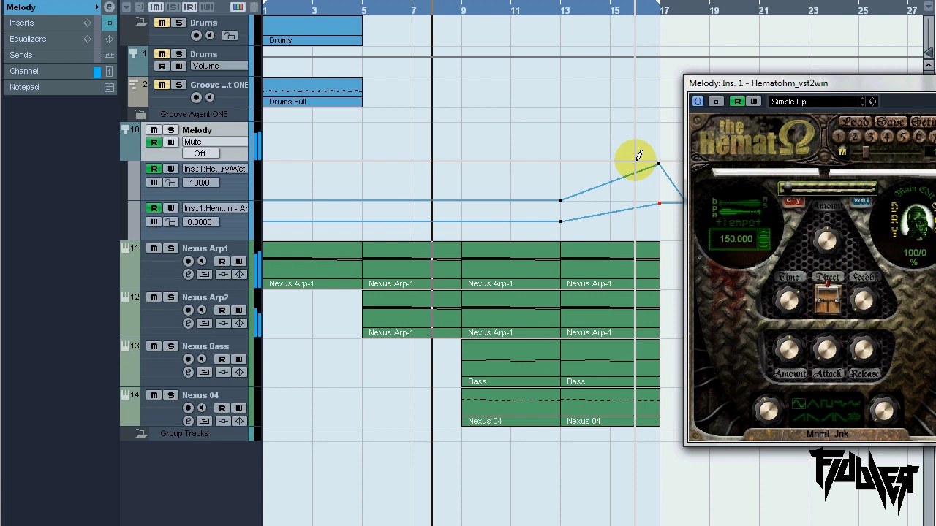
{"action": "left_click", "coordinate": [560, 11]}
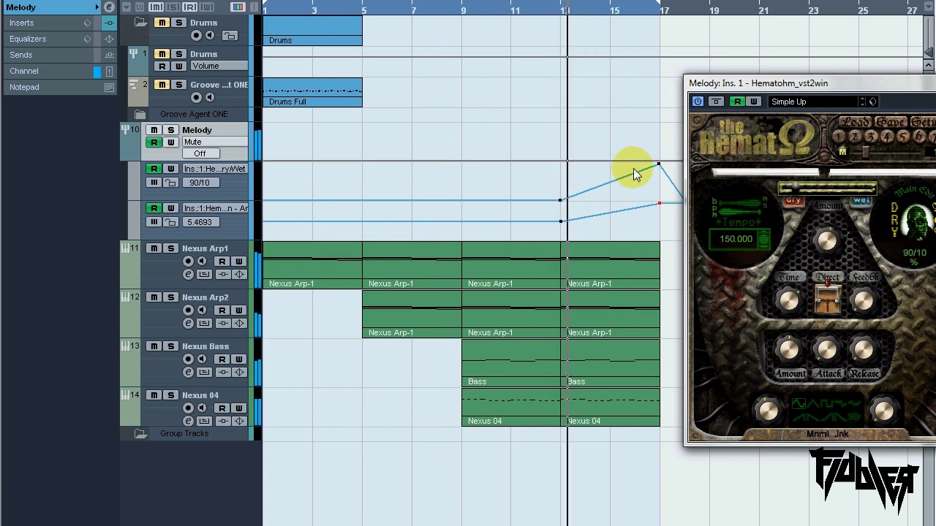
{"action": "left_click", "coordinate": [758, 1]}
{"action": "left_click", "coordinate": [754, 1]}
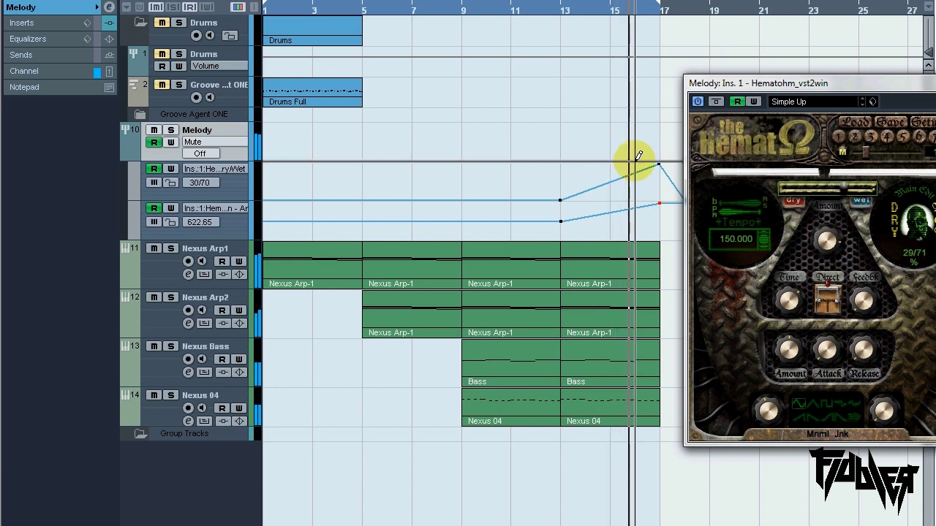
{"action": "left_click", "coordinate": [658, 157]}
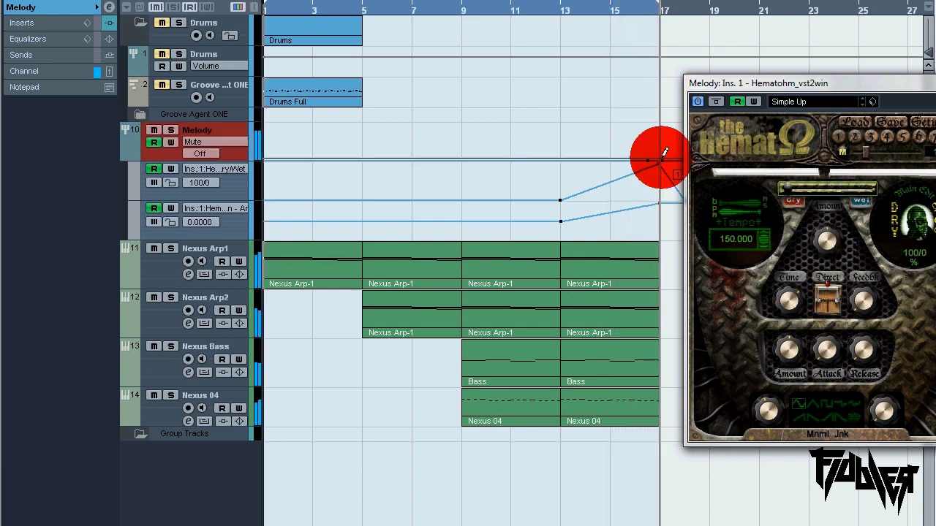
{"action": "left_click", "coordinate": [627, 12]}
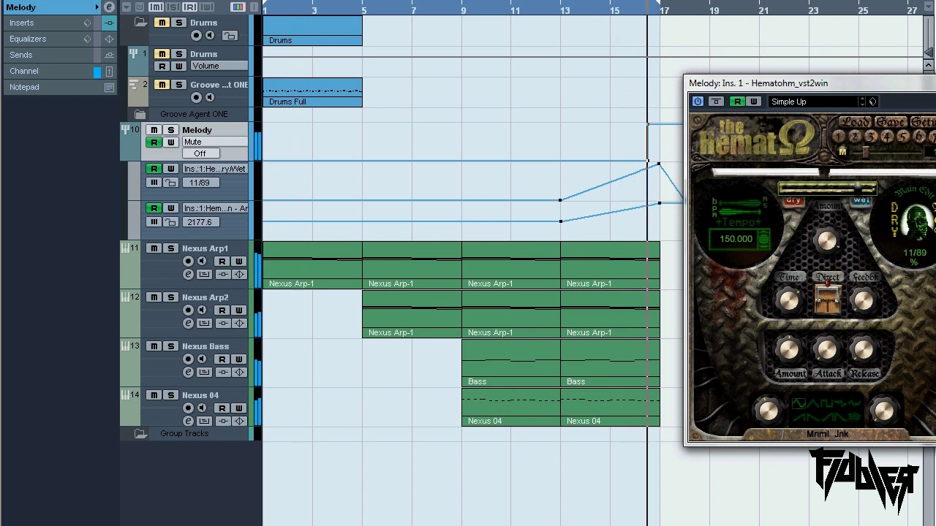
Close the Hematohm window and draw the Melody mute turning off at bar 20
{"action": "left_click", "coordinate": [935, 80]}
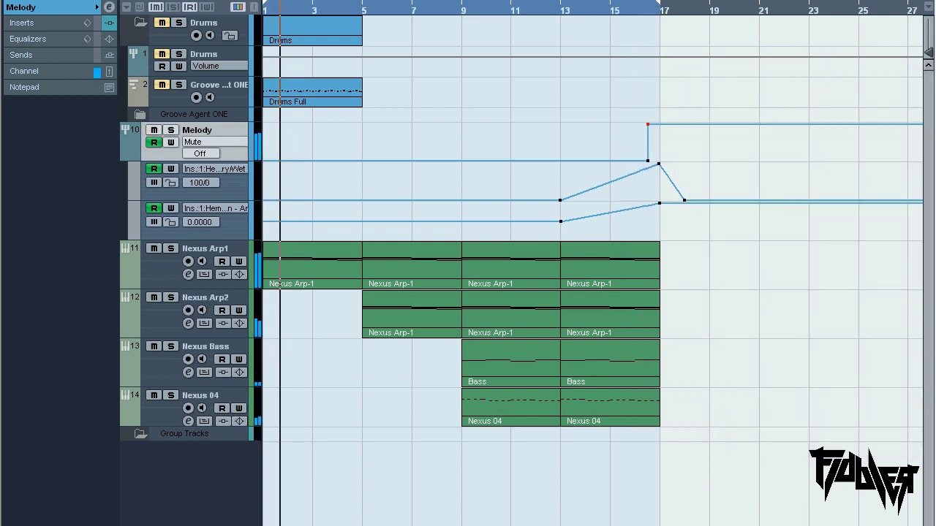
{"action": "key", "text": "h"}
{"action": "left_click", "coordinate": [693, 9]}
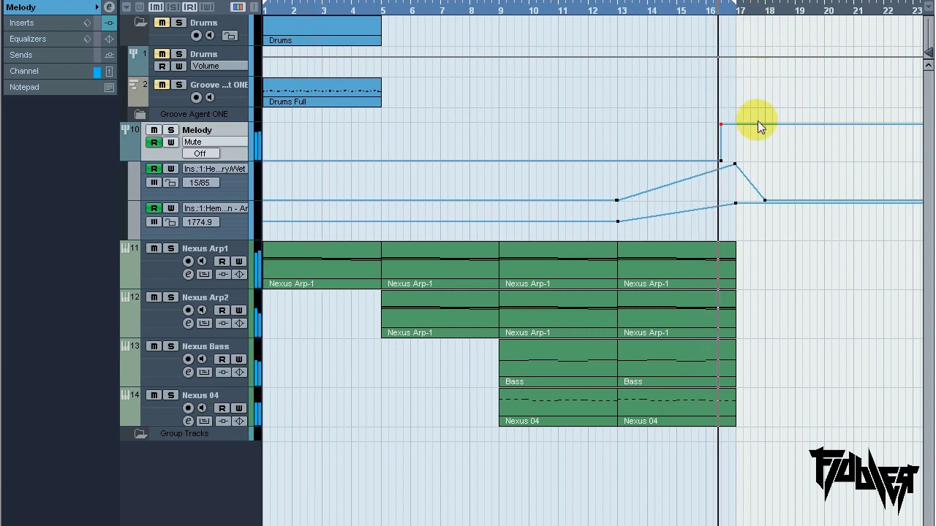
{"action": "left_click", "coordinate": [796, 125]}
{"action": "left_click_drag", "start_coordinate": [794, 128], "coordinate": [824, 162]}
Move the Drums Full part from bar 1 to bar 17, play the transition, and copy the part to bar 21
{"action": "left_click_drag", "start_coordinate": [336, 93], "coordinate": [811, 102]}
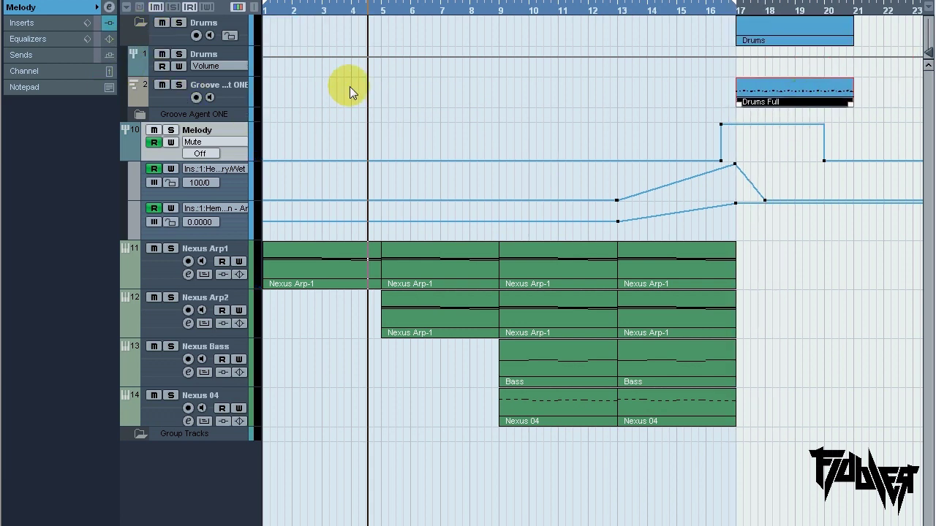
{"action": "left_click", "coordinate": [690, 10]}
{"action": "key", "text": "space"}
{"action": "key", "text": "g"}
{"action": "key", "text": "g"}
{"action": "key", "text": "g"}
{"action": "key", "text": "g"}
{"action": "key", "text": "g"}
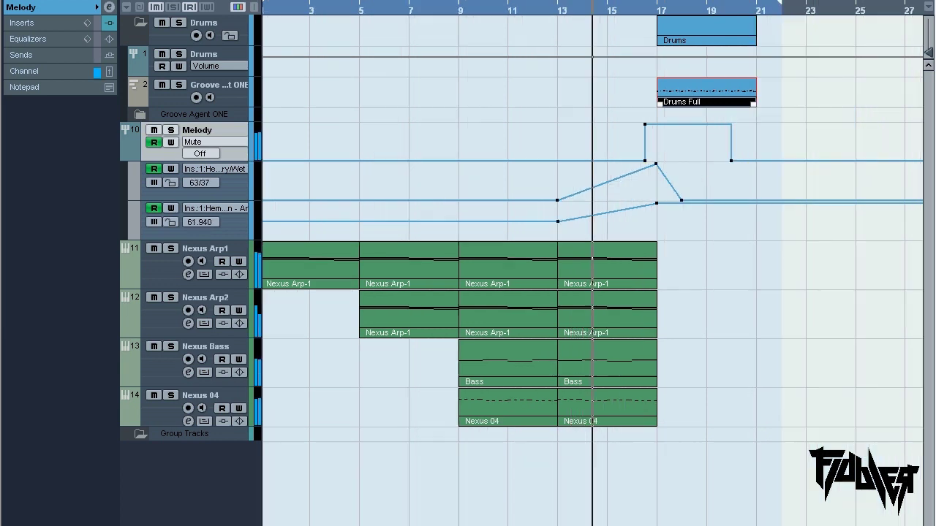
{"action": "left_click_drag", "start_coordinate": [515, 99], "coordinate": [566, 105]}
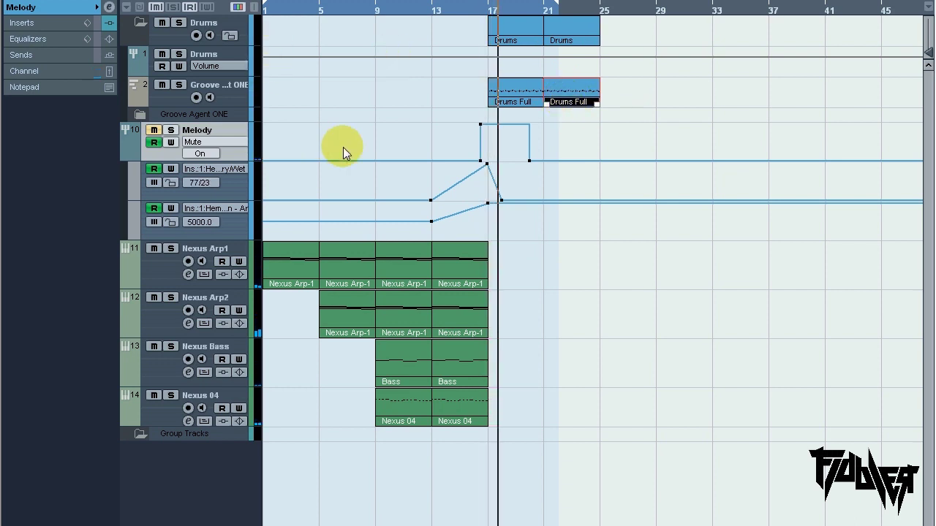
Open the mixer, move it into view, and unmute the Drums group and its GAOne channels
{"action": "key", "text": "F3"}
{"action": "left_click_drag", "start_coordinate": [133, 163], "coordinate": [348, 156]}
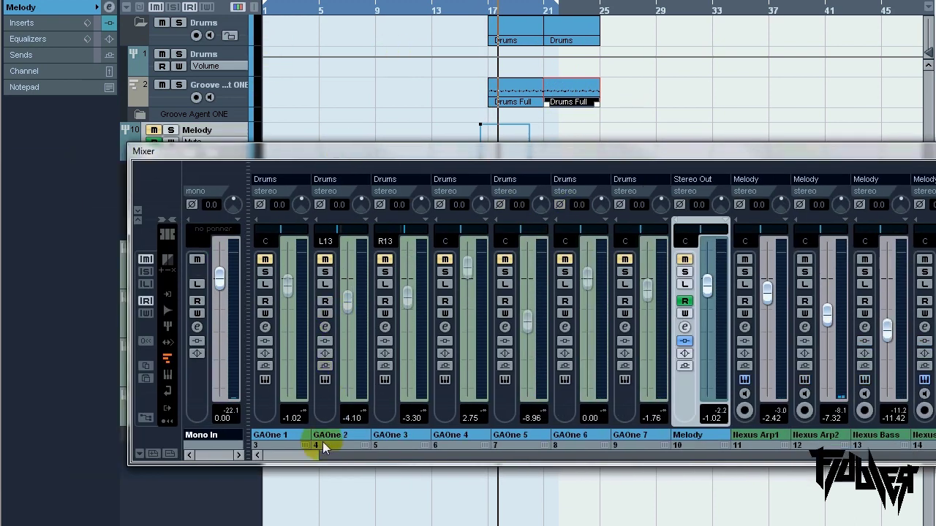
{"action": "left_click", "coordinate": [194, 452]}
{"action": "left_click", "coordinate": [265, 261]}
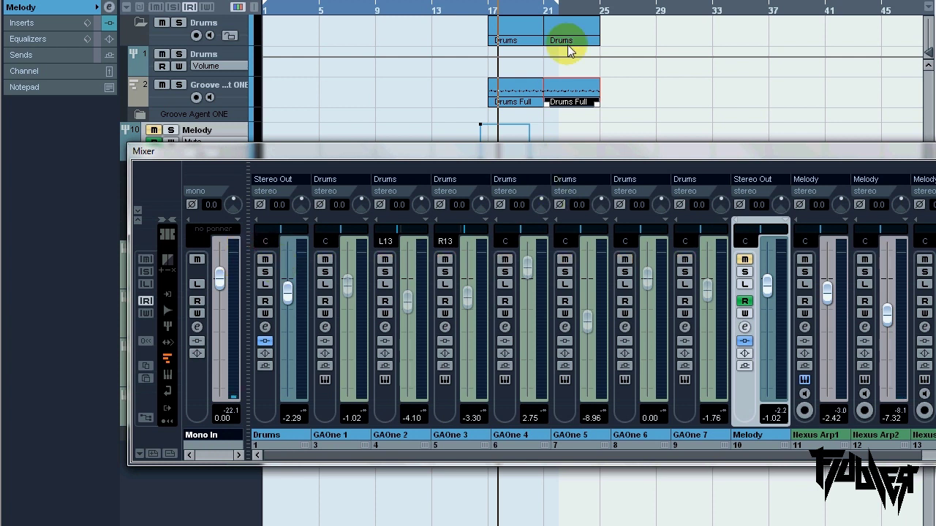
Copy the Drums Full part to bars 9 and 13 and move the playback position to bar 9
{"action": "left_click", "coordinate": [528, 131]}
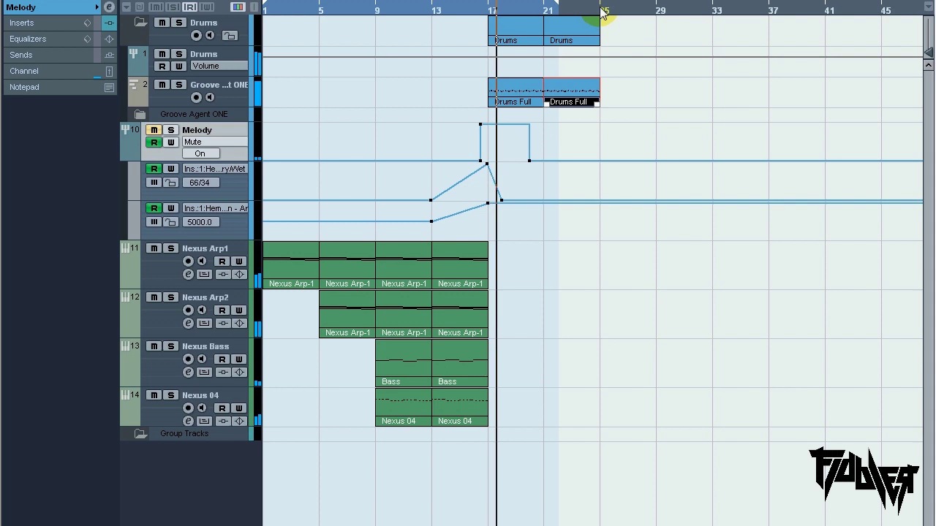
{"action": "left_click", "coordinate": [661, 120]}
{"action": "left_click_drag", "start_coordinate": [563, 96], "coordinate": [409, 102]}
{"action": "left_click", "coordinate": [376, 11]}
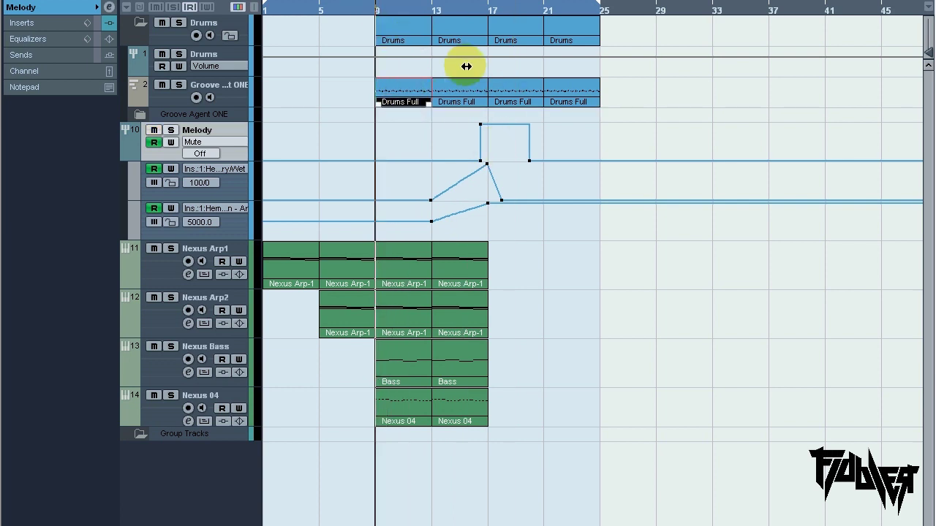
Open the drum part at bar 9 for note editing and delete the two percussion rows above the hi-hats, keeping the opening crash
{"action": "key", "text": "space"}
{"action": "double_click", "coordinate": [403, 98]}
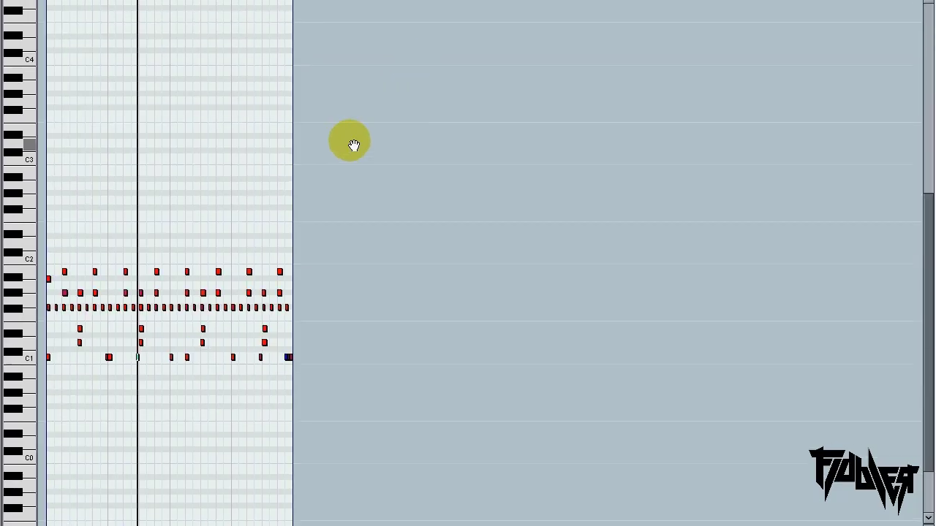
{"action": "left_click_drag", "start_coordinate": [351, 141], "coordinate": [730, 212]}
{"action": "key", "text": "h"}
{"action": "key", "text": "h"}
{"action": "key", "text": "h"}
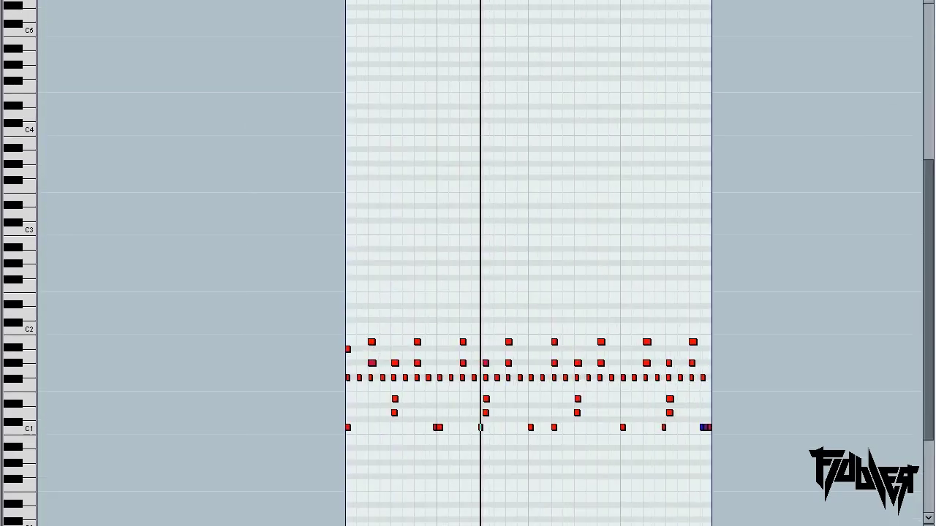
{"action": "left_click", "coordinate": [347, 362]}
{"action": "left_click_drag", "start_coordinate": [330, 362], "coordinate": [747, 360]}
{"action": "key", "text": "Delete"}
{"action": "left_click_drag", "start_coordinate": [770, 347], "coordinate": [343, 332]}
{"action": "key", "text": "Delete"}
Thin out the hi-hat row of the bar 9 part by deleting every other note
{"action": "mouse_move", "coordinate": [774, 380]}
{"action": "left_mouse_down"}
{"action": "mouse_move", "coordinate": [426, 342]}
{"action": "mouse_move", "coordinate": [763, 380]}
{"action": "left_mouse_up"}
{"action": "key", "text": "Delete"}
{"action": "left_click", "coordinate": [401, 378]}
{"action": "key", "text": "Delete"}
{"action": "left_click", "coordinate": [373, 378]}
{"action": "key", "text": "Delete"}
{"action": "left_click", "coordinate": [345, 378]}
{"action": "key", "text": "Delete"}
{"action": "key", "text": "Delete"}
{"action": "left_click", "coordinate": [416, 378]}
{"action": "key", "text": "Delete"}
{"action": "key", "text": "Delete"}
{"action": "left_click_drag", "start_coordinate": [419, 376], "coordinate": [430, 350]}
{"action": "left_click_drag", "start_coordinate": [533, 381], "coordinate": [302, 348]}
{"action": "left_click_drag", "start_coordinate": [316, 350], "coordinate": [542, 351]}
{"action": "left_click_drag", "start_coordinate": [673, 333], "coordinate": [415, 354]}
{"action": "key", "text": "Delete"}
{"action": "left_click_drag", "start_coordinate": [315, 1], "coordinate": [291, 1]}
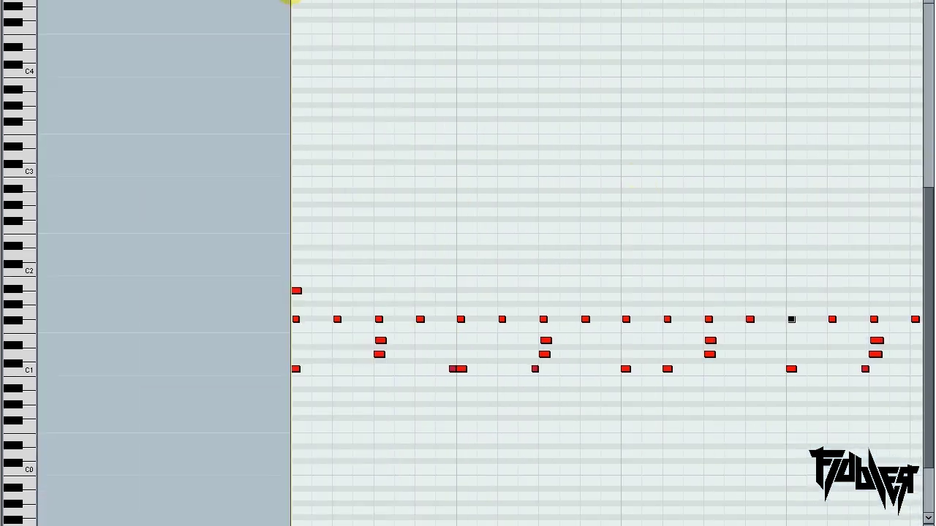
Delete the extra kick notes in the bar 9 part, shift the hi-hat row to another pitch, and play the result
{"action": "key", "text": "Delete"}
{"action": "left_click", "coordinate": [455, 370]}
{"action": "key", "text": "Delete"}
{"action": "left_click", "coordinate": [602, 376]}
{"action": "key", "text": "Delete"}
{"action": "left_click_drag", "start_coordinate": [131, 309], "coordinate": [781, 314]}
{"action": "key", "text": "Up"}
{"action": "key", "text": "Up"}
{"action": "key", "text": "Up"}
{"action": "key", "text": "Up"}
{"action": "key", "text": "Down"}
{"action": "key", "text": "Down"}
{"action": "key", "text": "space"}
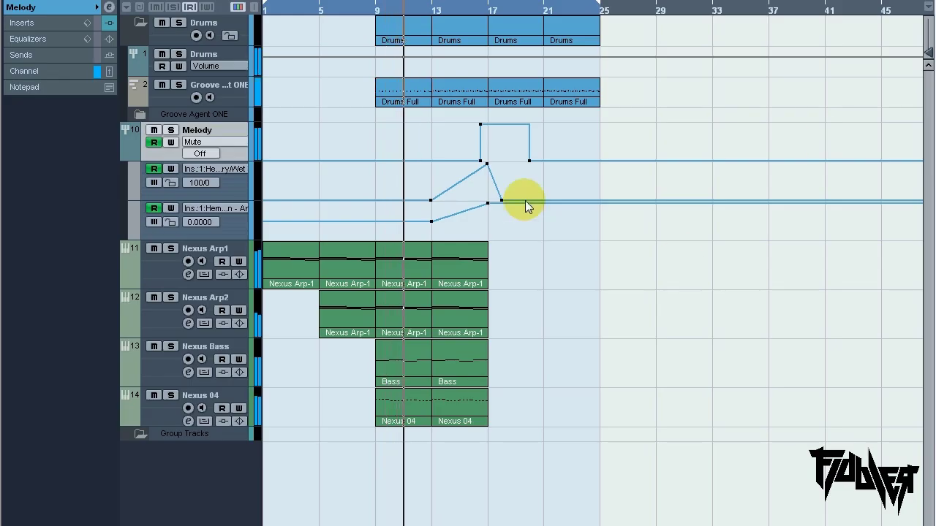
Open the drum part at bar 13 and delete its upper percussion rows, unwanted snare hits and the last few hi-hat notes
{"action": "double_click", "coordinate": [456, 96]}
{"action": "left_click_drag", "start_coordinate": [693, 323], "coordinate": [206, 214]}
{"action": "key", "text": "Delete"}
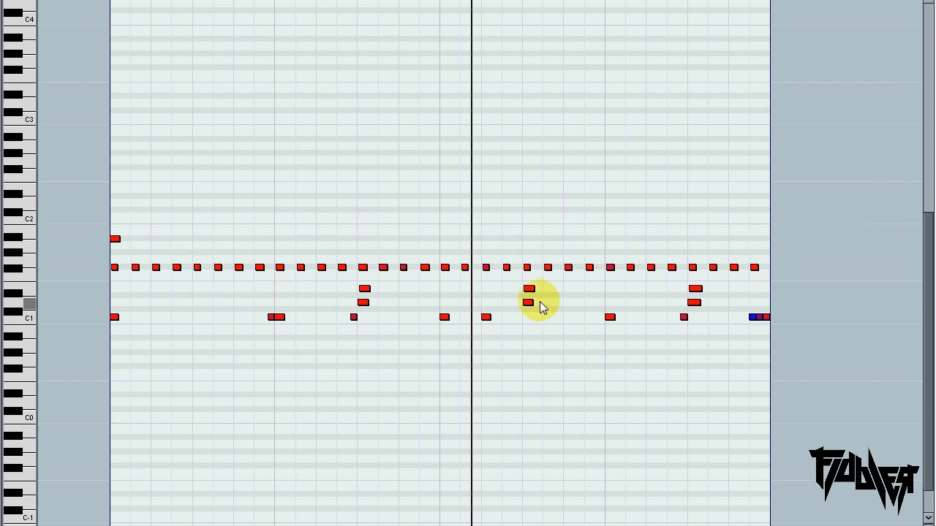
{"action": "left_click_drag", "start_coordinate": [680, 288], "coordinate": [679, 286]}
{"action": "left_click_drag", "start_coordinate": [770, 273], "coordinate": [699, 249]}
{"action": "key", "text": "Delete"}
Copy the first kick to the next beat of the bar 13 part and delete the stray off-beat kicks around the following beats
{"action": "left_click_drag", "start_coordinate": [114, 317], "coordinate": [197, 317], "text": "alt"}
{"action": "left_click", "coordinate": [270, 319]}
{"action": "key", "text": "Delete"}
{"action": "left_click", "coordinate": [354, 319]}
{"action": "key", "text": "Delete"}
{"action": "double_click", "coordinate": [362, 319]}
{"action": "left_click", "coordinate": [240, 520]}
{"action": "left_click", "coordinate": [86, 1]}
{"action": "key", "text": "space"}
Delete every other hi-hat note in the first half of the bar 13 part
{"action": "left_click", "coordinate": [169, 288]}
{"action": "double_click", "coordinate": [135, 268]}
{"action": "double_click", "coordinate": [176, 268]}
{"action": "double_click", "coordinate": [218, 268]}
{"action": "double_click", "coordinate": [260, 268]}
{"action": "double_click", "coordinate": [301, 267]}
{"action": "double_click", "coordinate": [342, 267]}
{"action": "double_click", "coordinate": [383, 268]}
{"action": "double_click", "coordinate": [425, 268]}
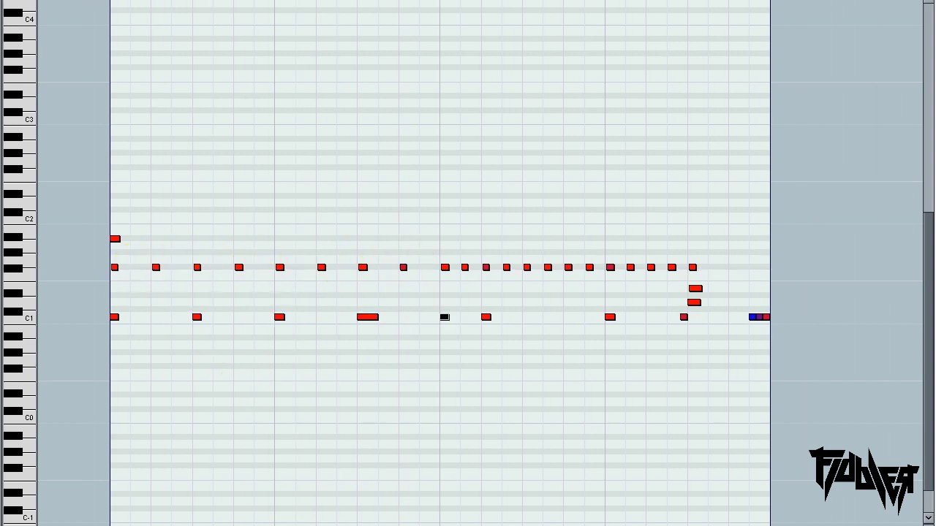
Rearrange the kicks in the second half of the bar 13 part into an accelerating build-up
{"action": "left_click_drag", "start_coordinate": [487, 317], "coordinate": [532, 321]}
{"action": "left_click_drag", "start_coordinate": [528, 317], "coordinate": [570, 318]}
{"action": "left_click", "coordinate": [482, 1]}
{"action": "key", "text": "space"}
{"action": "key", "text": "space"}
{"action": "double_click", "coordinate": [634, 318]}
{"action": "double_click", "coordinate": [659, 318]}
{"action": "double_click", "coordinate": [678, 318]}
{"action": "double_click", "coordinate": [612, 318]}
Play back the accelerating kicks and the whole bar 13 part from its start to check the build-up
{"action": "left_click", "coordinate": [598, 2]}
{"action": "key", "text": "space"}
{"action": "key", "text": "space"}
{"action": "left_click", "coordinate": [601, 1]}
{"action": "key", "text": "space"}
{"action": "left_click_drag", "start_coordinate": [675, 280], "coordinate": [443, 261]}
{"action": "left_click", "coordinate": [111, 1]}
{"action": "key", "text": "space"}
{"action": "key", "text": "Return"}
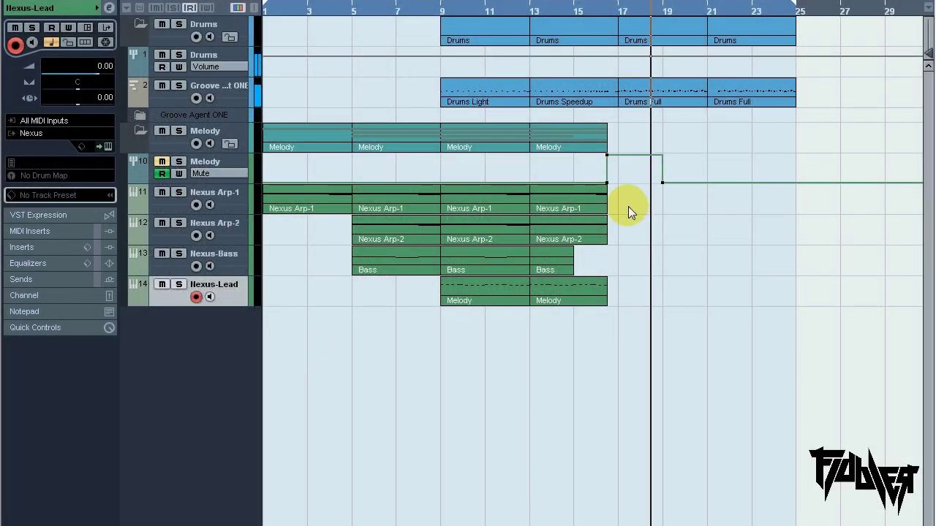
Add a folder track below the Nexus-Lead track
{"action": "right_click", "coordinate": [196, 375]}
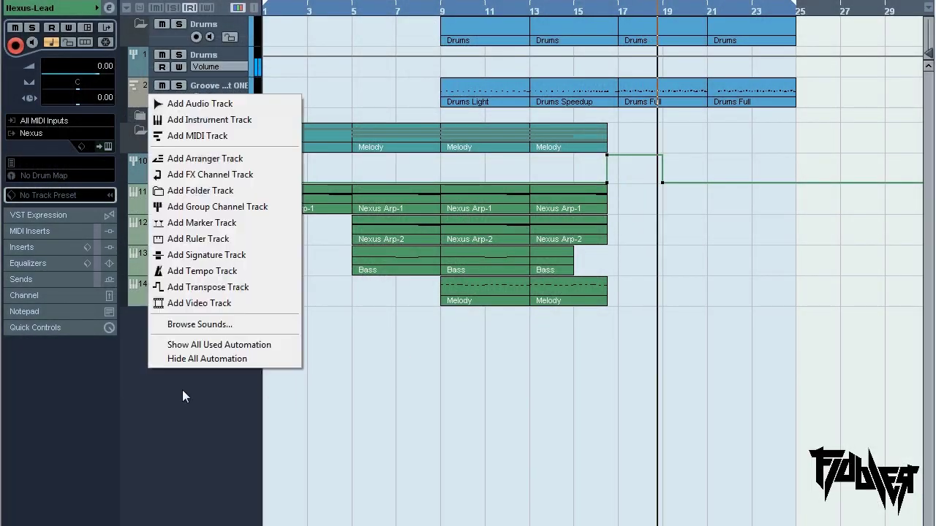
{"action": "left_click", "coordinate": [231, 191]}
{"action": "right_click", "coordinate": [218, 398]}
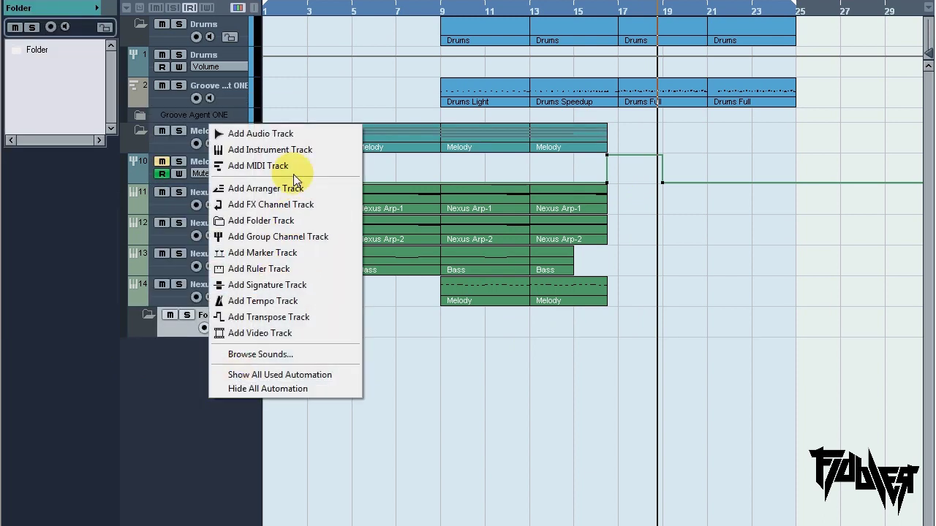
{"action": "left_click", "coordinate": [287, 252]}
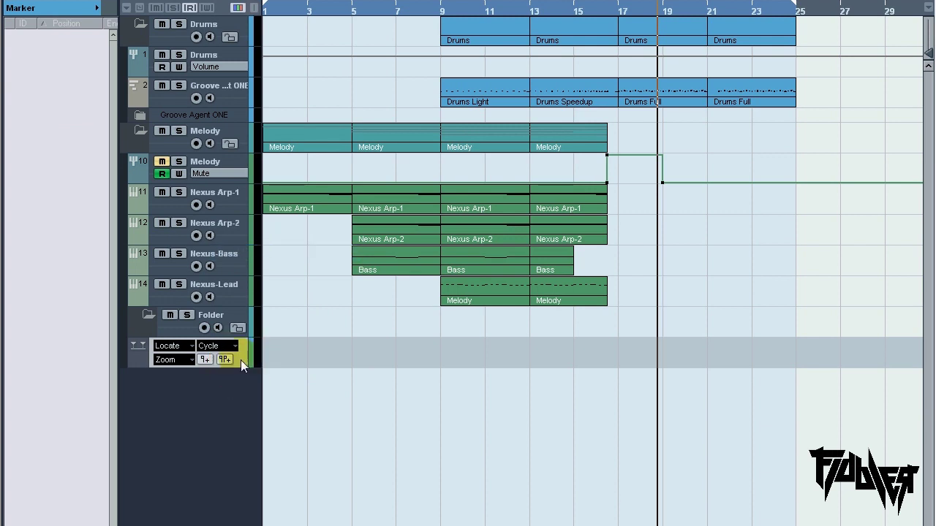
{"action": "key", "text": "ctrl+z"}
Add one stereo group channel track and name it Wobble
{"action": "right_click", "coordinate": [218, 364]}
{"action": "left_click", "coordinate": [278, 204]}
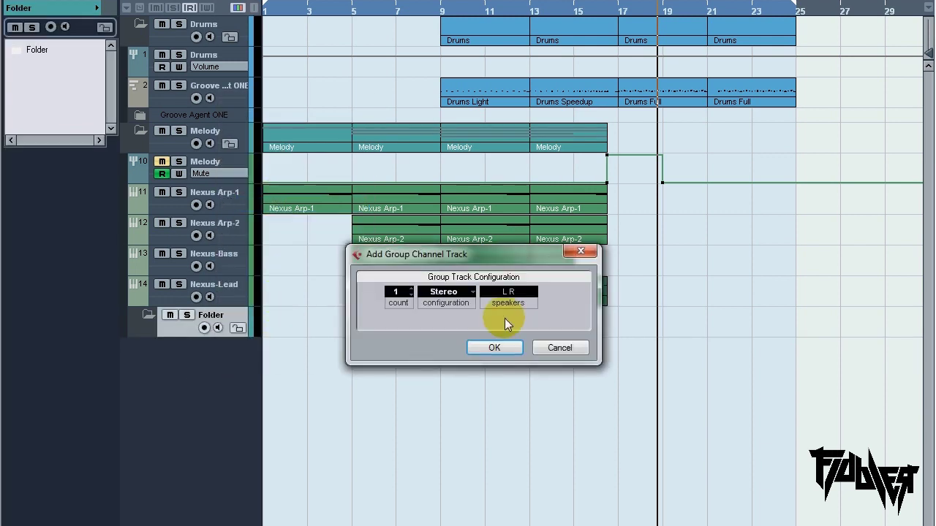
{"action": "left_click", "coordinate": [488, 348]}
{"action": "double_click", "coordinate": [219, 358]}
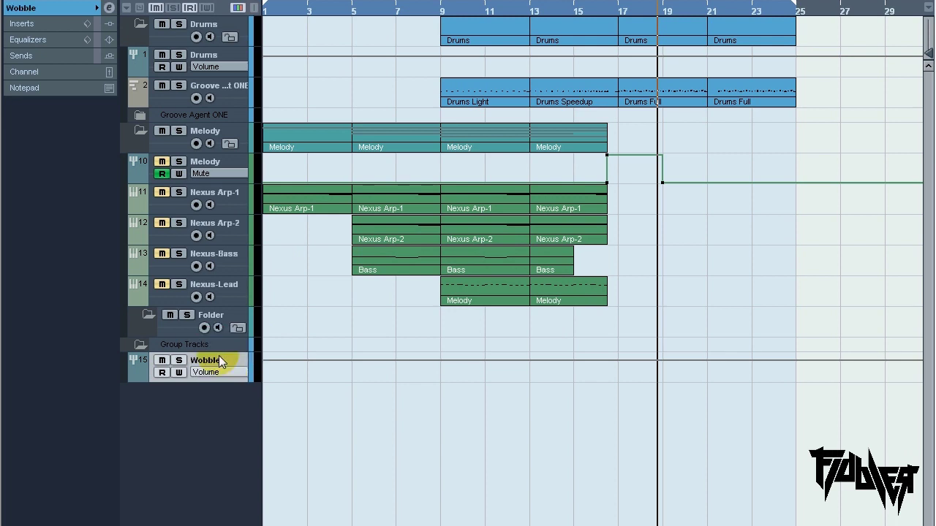
Move the Wobble group track into the new folder and rename the folder Wobble
{"action": "left_click_drag", "start_coordinate": [218, 362], "coordinate": [217, 315]}
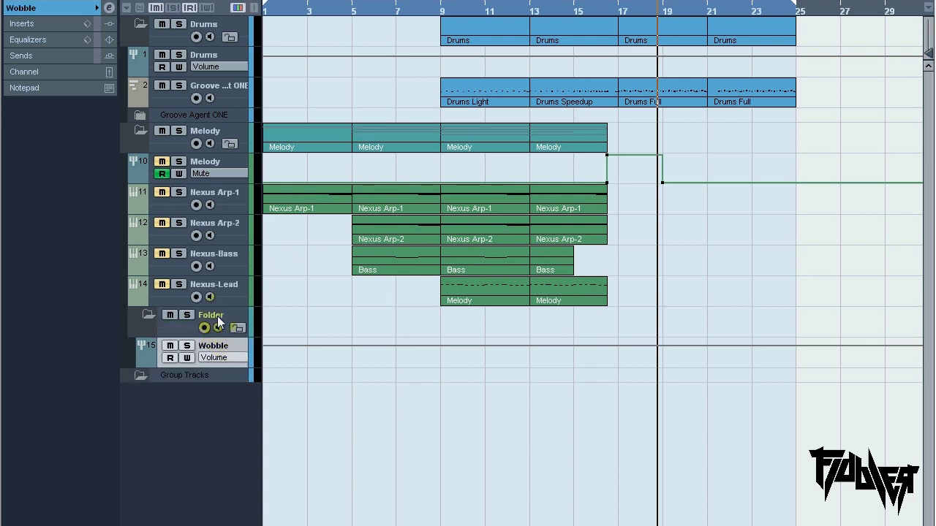
{"action": "double_click", "coordinate": [217, 316]}
{"action": "type", "text": "Wobble"}
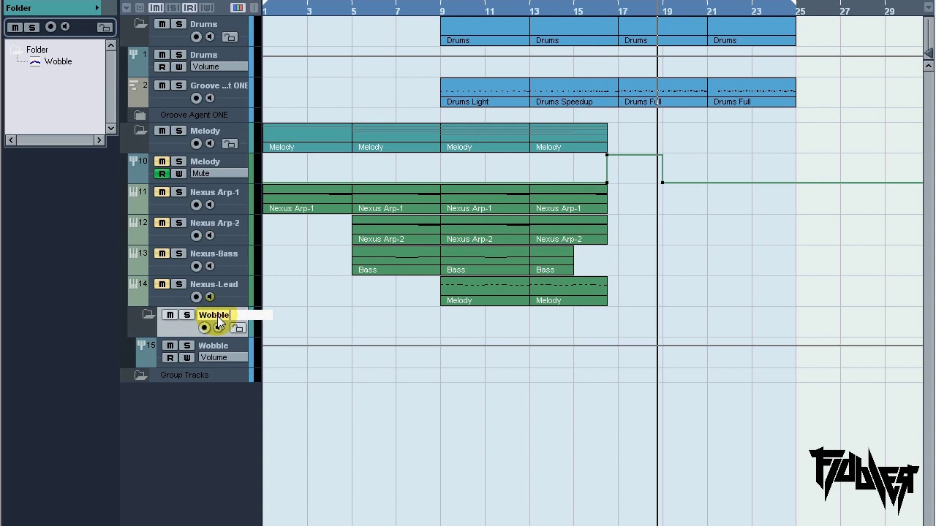
{"action": "key", "text": "Return"}
Remove the empty Group Tracks folder and add one instrument track using Massive inside the Wobble folder
{"action": "left_click", "coordinate": [200, 376]}
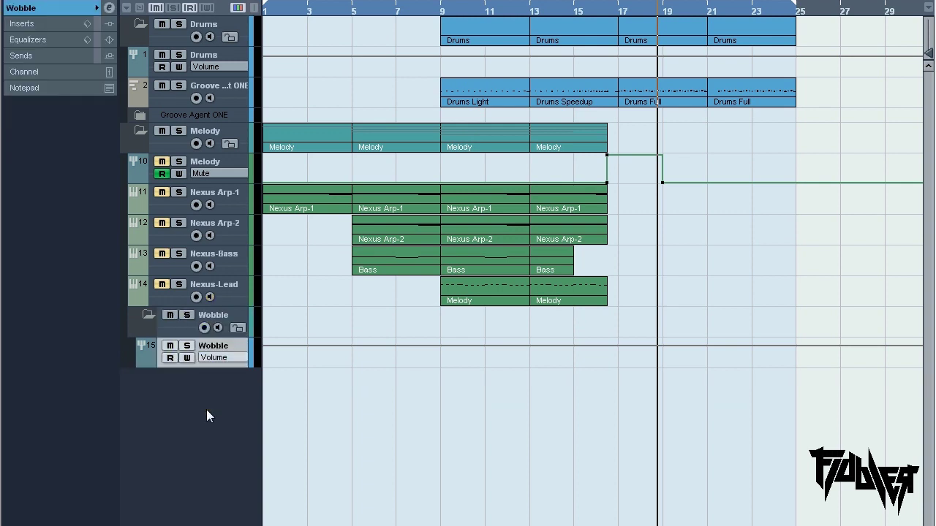
{"action": "right_click", "coordinate": [206, 410]}
{"action": "left_click", "coordinate": [278, 164]}
{"action": "left_click", "coordinate": [475, 292]}
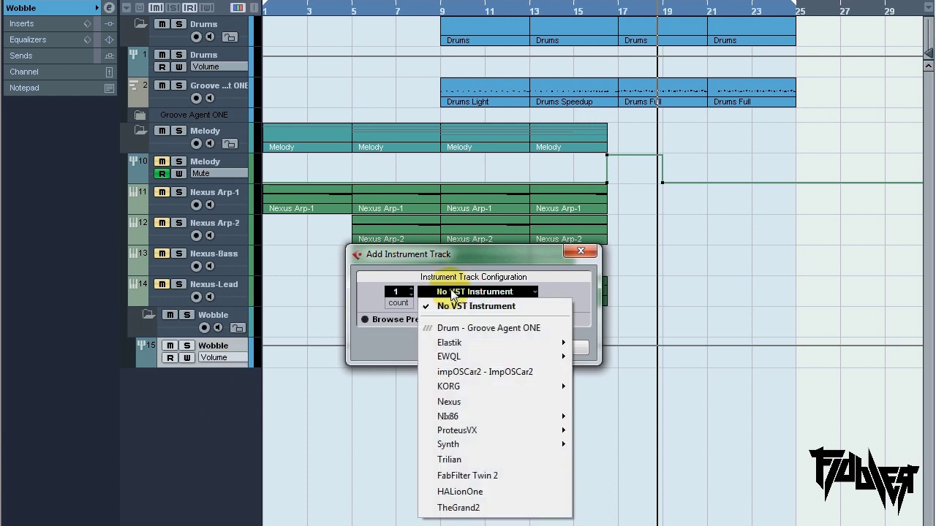
{"action": "mouse_move", "coordinate": [494, 416]}
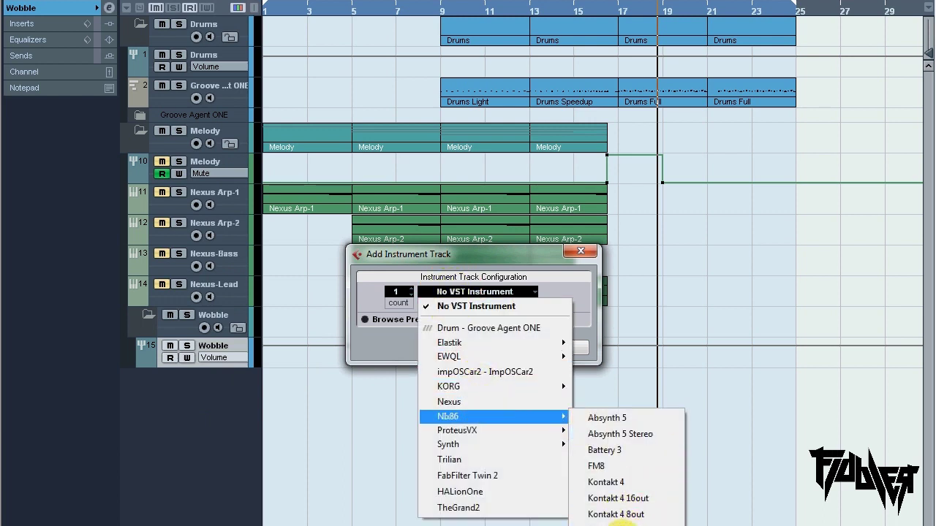
{"action": "left_click", "coordinate": [622, 525]}
{"action": "left_click", "coordinate": [491, 350]}
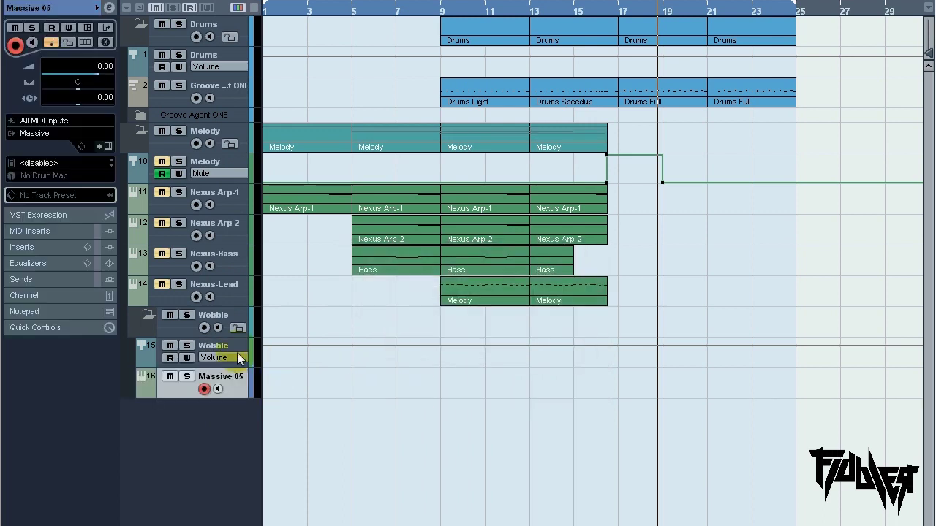
Route the output of the Massive 05 channel to the Wobble group in the mixer, and close the mixer
{"action": "key", "text": "F3"}
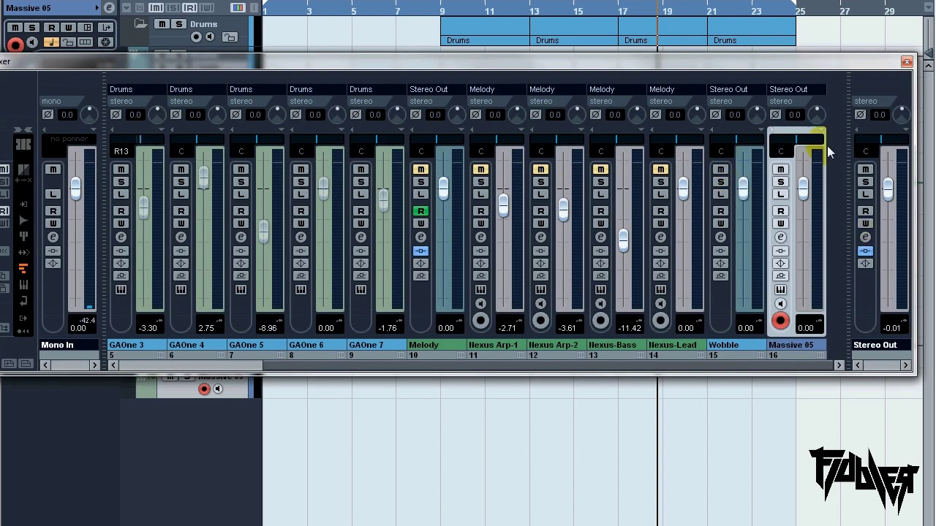
{"action": "left_click", "coordinate": [796, 88]}
{"action": "left_click", "coordinate": [812, 178]}
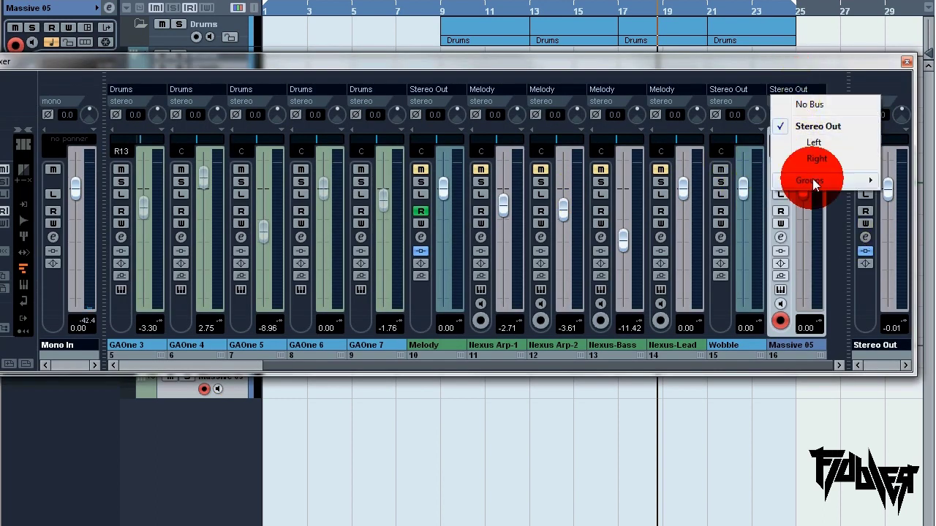
{"action": "left_click", "coordinate": [735, 213]}
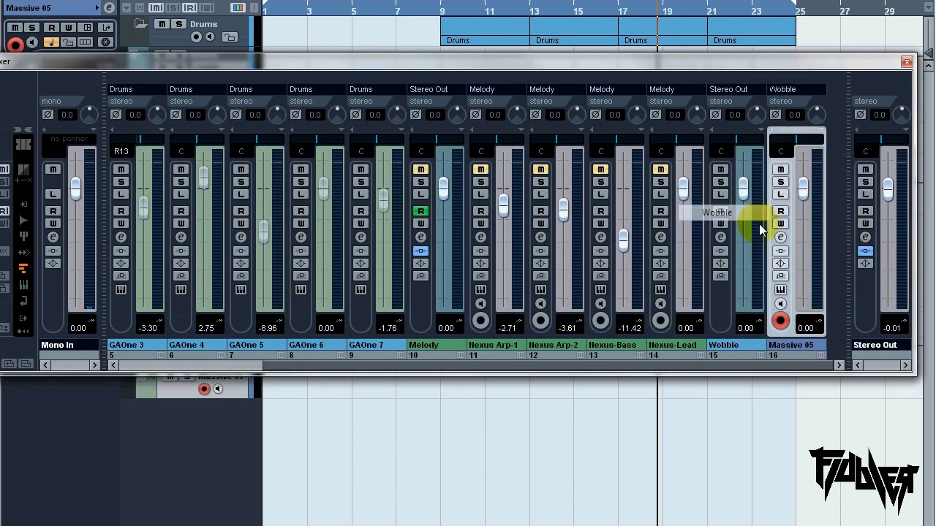
{"action": "left_click", "coordinate": [906, 62]}
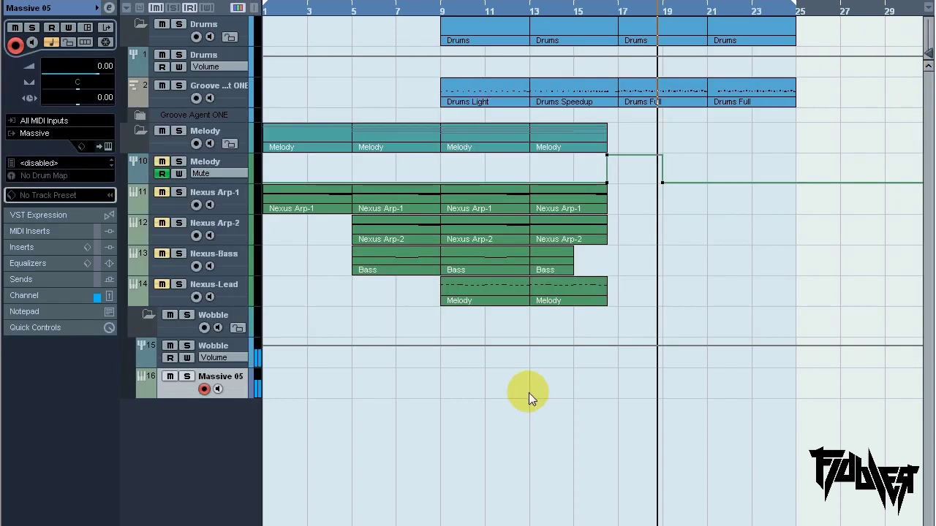
Open the Massive instrument and load the tutorial main wobble sound from its recent files
{"action": "left_click", "coordinate": [106, 146]}
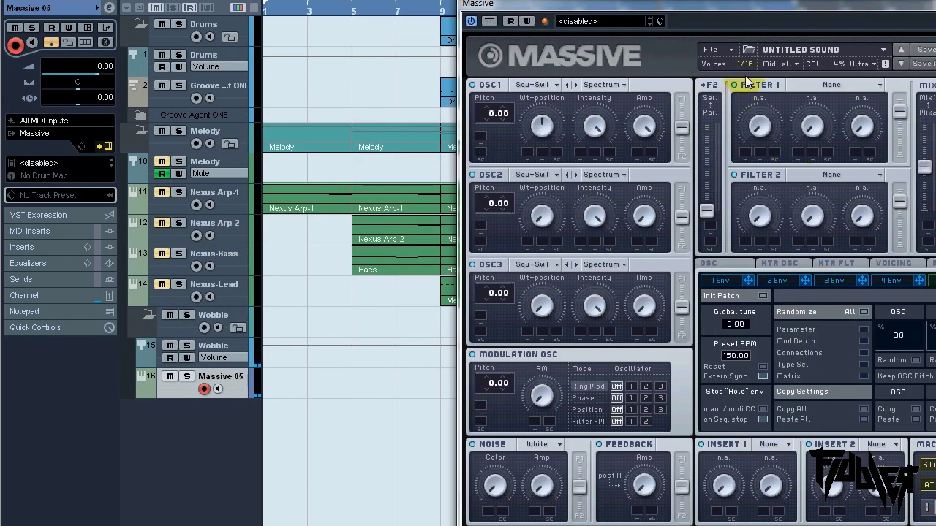
{"action": "left_click", "coordinate": [728, 53]}
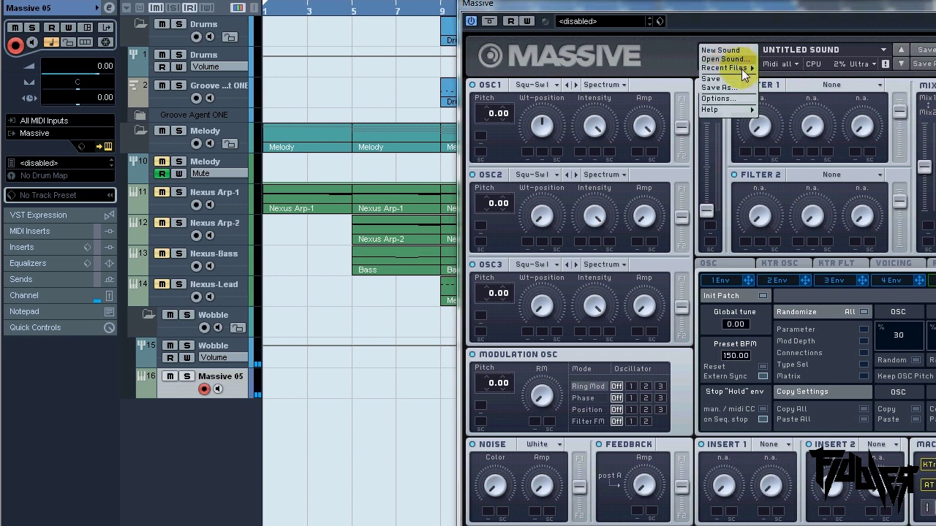
{"action": "left_click", "coordinate": [741, 69]}
{"action": "left_click", "coordinate": [770, 218]}
{"action": "double_click", "coordinate": [738, 232]}
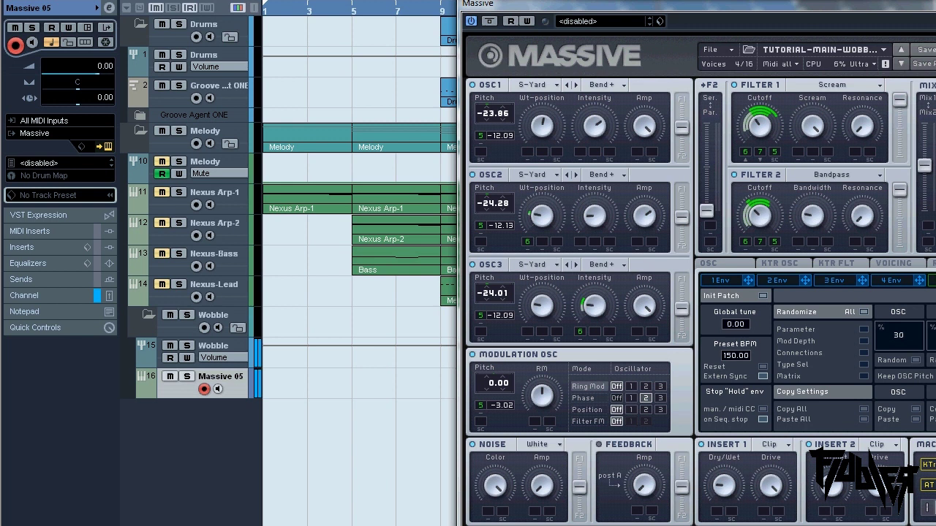
View Massive's 5 PERF modulator, assign the 6 LFO ratio denominator to a controller with MIDI Learn, and close Massive
{"action": "left_click_drag", "start_coordinate": [837, 10], "coordinate": [536, 0]}
{"action": "left_click", "coordinate": [652, 257]}
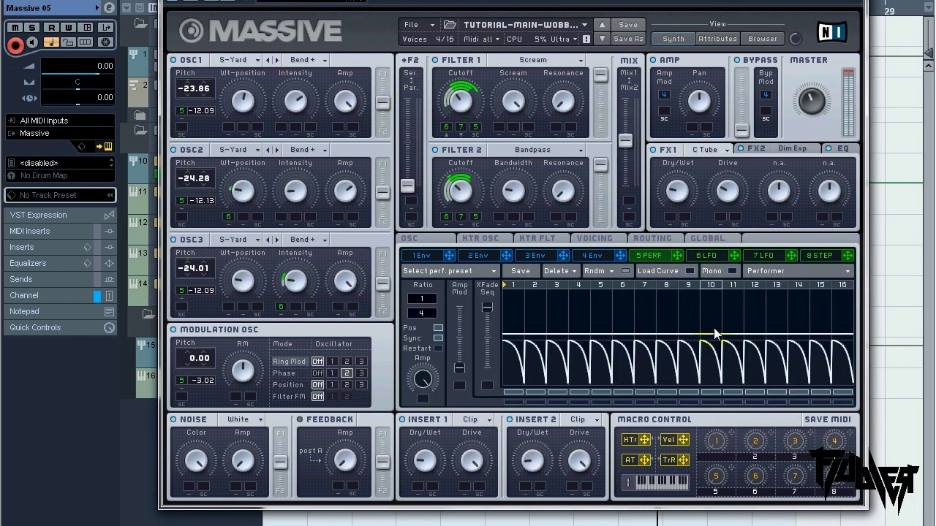
{"action": "left_click_drag", "start_coordinate": [425, 314], "coordinate": [427, 312]}
{"action": "left_click", "coordinate": [704, 257]}
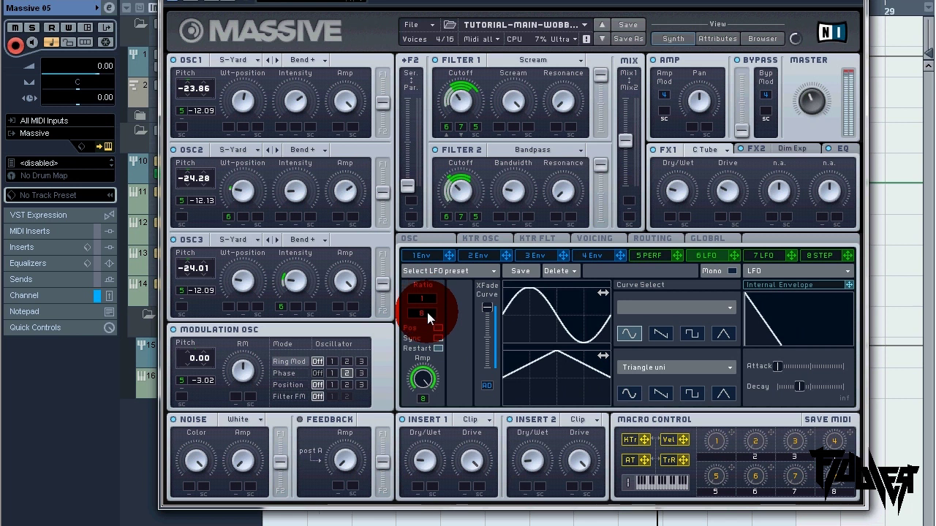
{"action": "right_click", "coordinate": [426, 312]}
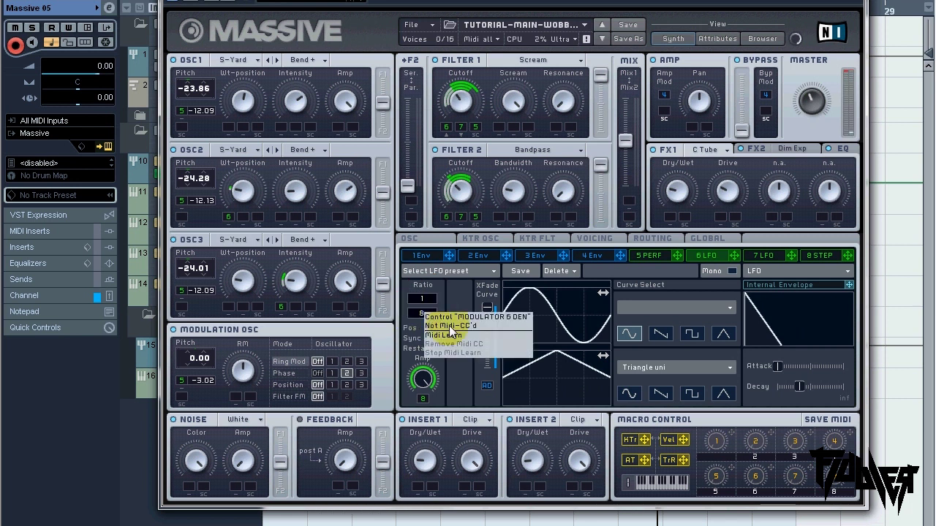
{"action": "left_click", "coordinate": [443, 336]}
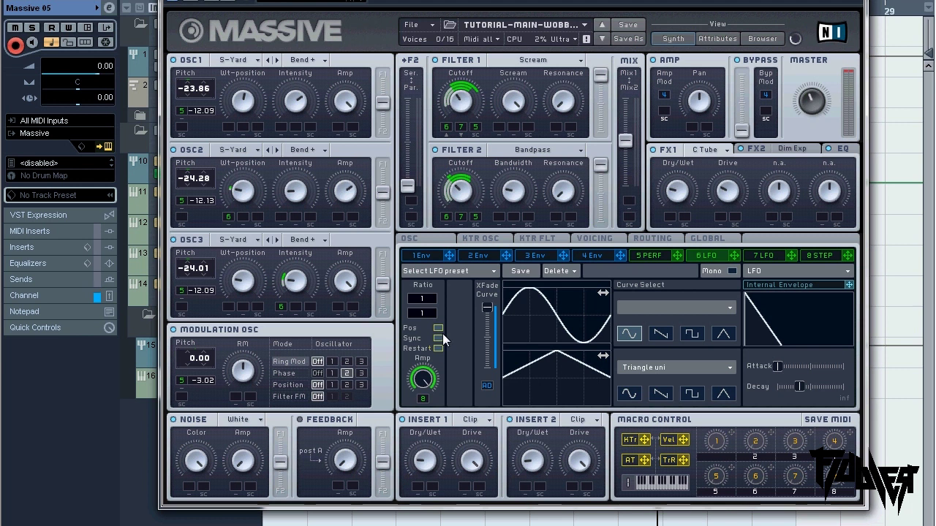
{"action": "left_click", "coordinate": [853, 0]}
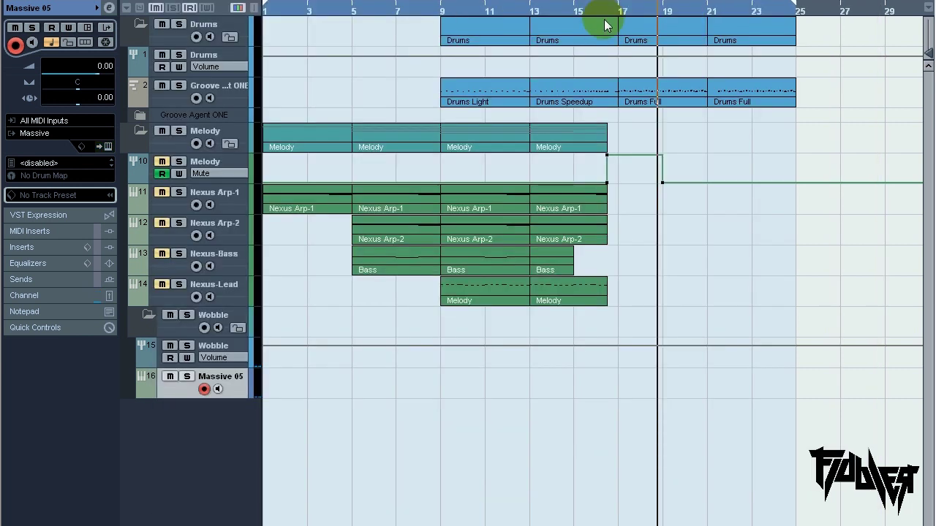
Unmute the Melody group and the Nexus tracks, and rehearse the wobble on Massive 05 with playback from bar 15
{"action": "left_click", "coordinate": [577, 10]}
{"action": "left_click", "coordinate": [162, 192]}
{"action": "left_click", "coordinate": [161, 254]}
{"action": "left_click", "coordinate": [162, 163]}
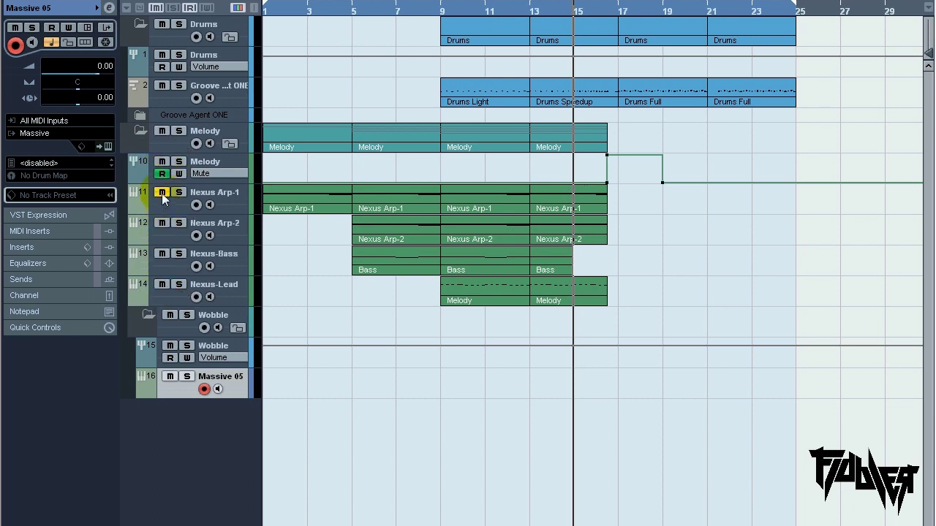
{"action": "left_click", "coordinate": [169, 395]}
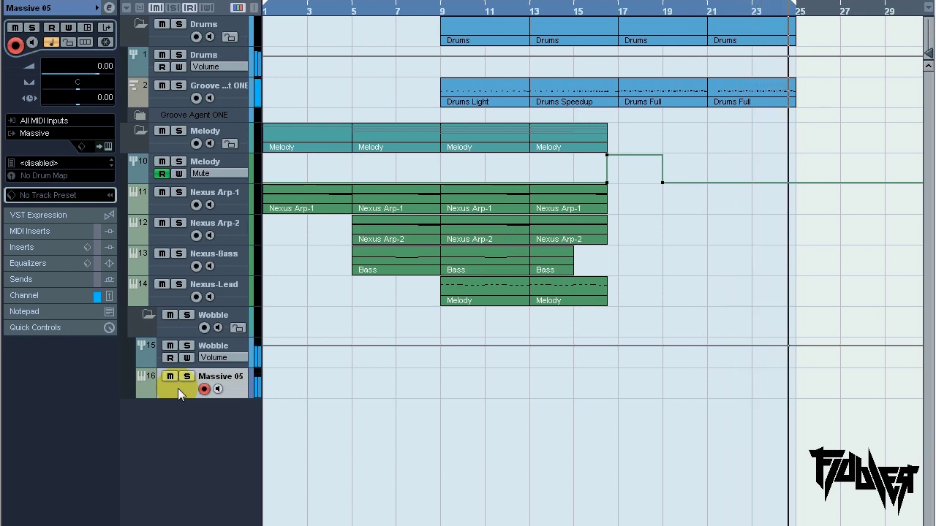
Record the wobble on Massive 05 starting from bar 15, split the recording at bar 17, and delete the section before it
{"action": "left_click", "coordinate": [576, 10]}
{"action": "key", "text": "KP_Multiply"}
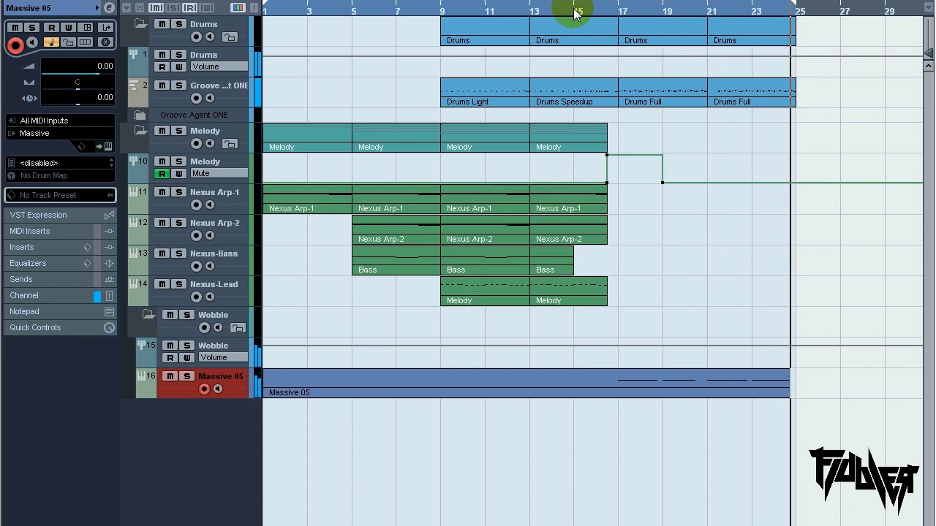
{"action": "key", "text": "3"}
{"action": "left_click", "coordinate": [611, 381]}
{"action": "key", "text": "Delete"}
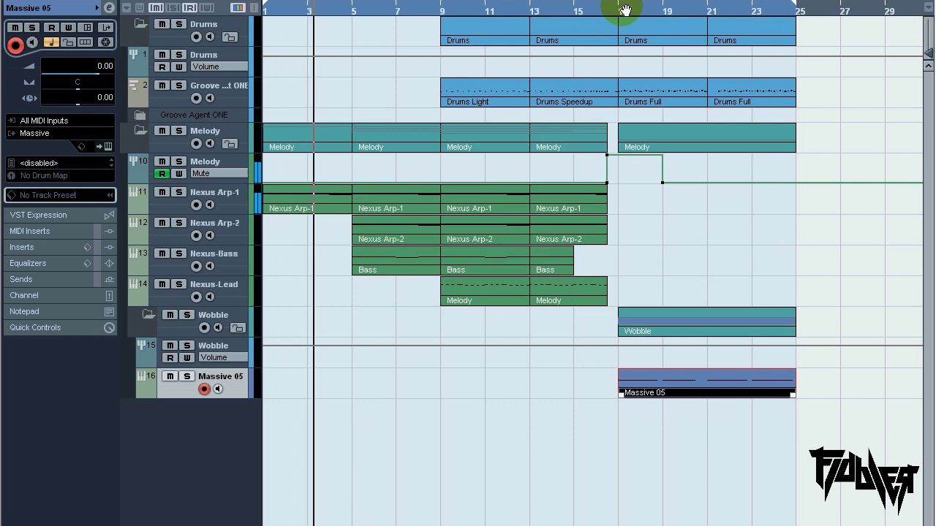
In the Massive 05 part, lengthen the second note, trim the third note's end and start it at beat 3 of bar 21
{"action": "left_click", "coordinate": [625, 11], "text": "ctrl"}
{"action": "double_click", "coordinate": [647, 392]}
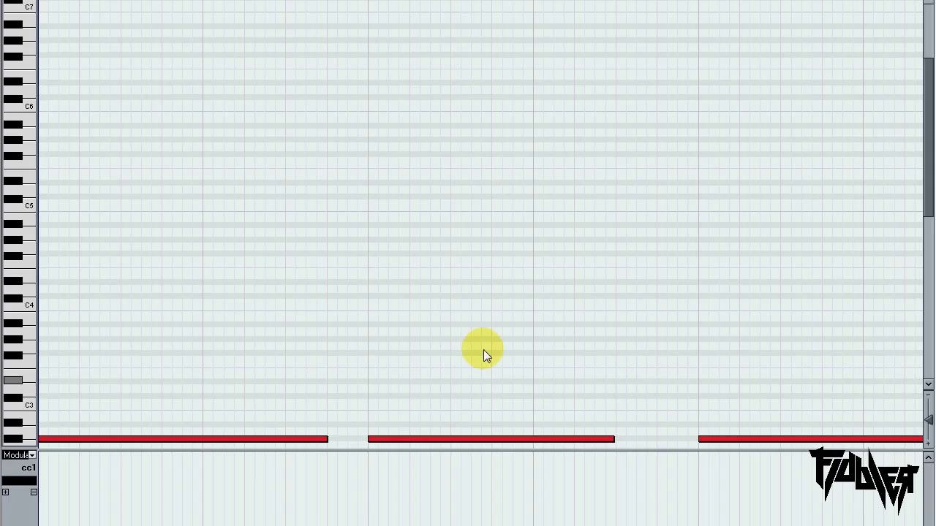
{"action": "key", "text": "g"}
{"action": "key", "text": "g"}
{"action": "key", "text": "h"}
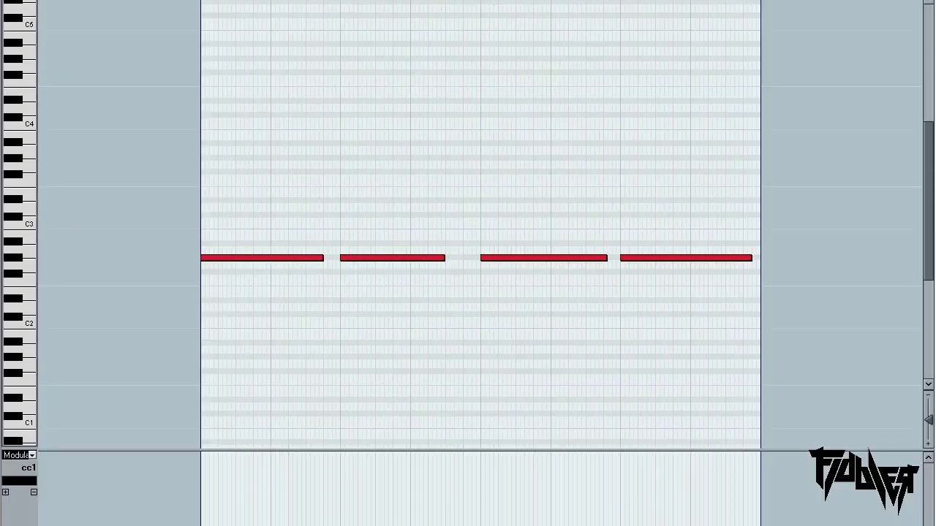
{"action": "left_click_drag", "start_coordinate": [442, 258], "coordinate": [463, 259]}
{"action": "left_click_drag", "start_coordinate": [606, 259], "coordinate": [603, 259]}
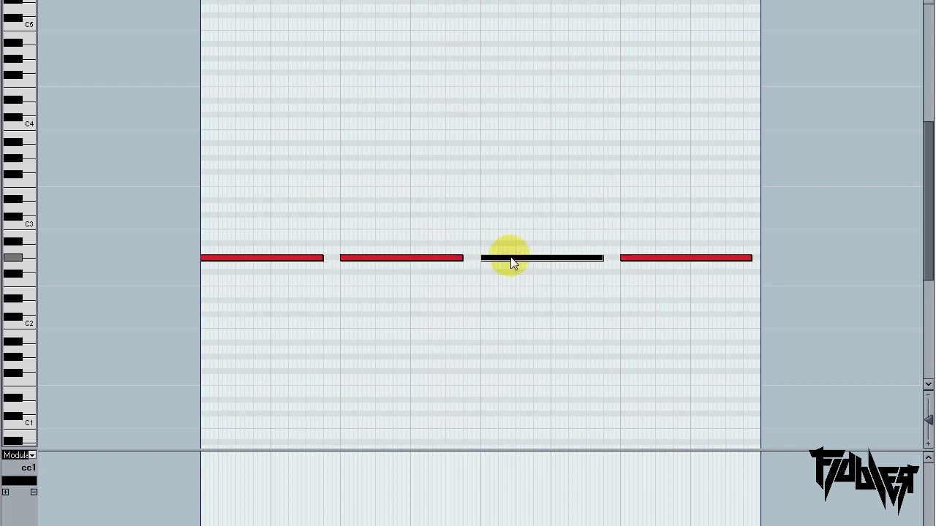
{"action": "left_click_drag", "start_coordinate": [486, 261], "coordinate": [518, 260]}
{"action": "left_click", "coordinate": [652, 268]}
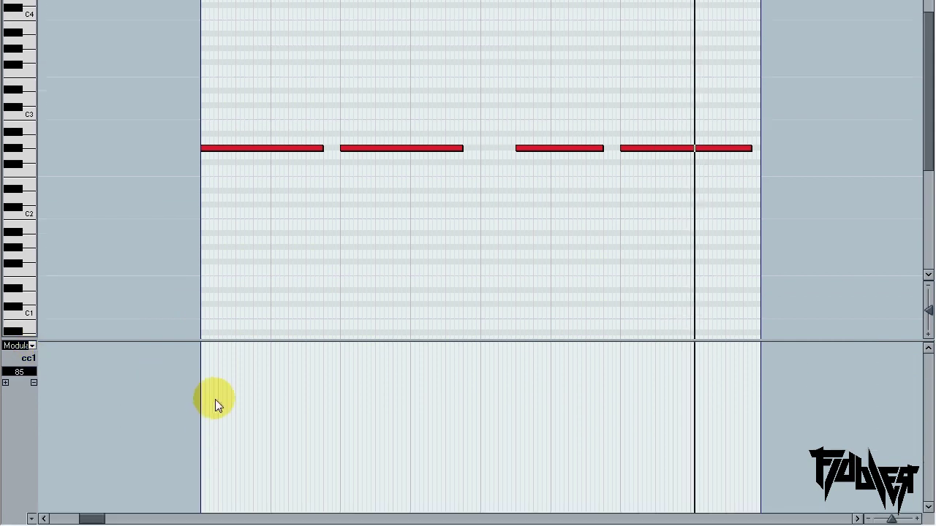
Draw the first modulation step for the wobble, at zero from bar 17 and raised from beat 3, and audition it
{"action": "left_click", "coordinate": [201, 406], "text": "alt"}
{"action": "mouse_move", "coordinate": [203, 406]}
{"action": "left_mouse_down"}
{"action": "mouse_move", "coordinate": [201, 512]}
{"action": "mouse_move", "coordinate": [218, 508]}
{"action": "mouse_move", "coordinate": [223, 471]}
{"action": "mouse_move", "coordinate": [249, 449]}
{"action": "mouse_move", "coordinate": [229, 471]}
{"action": "left_mouse_up"}
{"action": "key", "text": "Delete"}
{"action": "left_click", "coordinate": [235, 459], "text": "alt"}
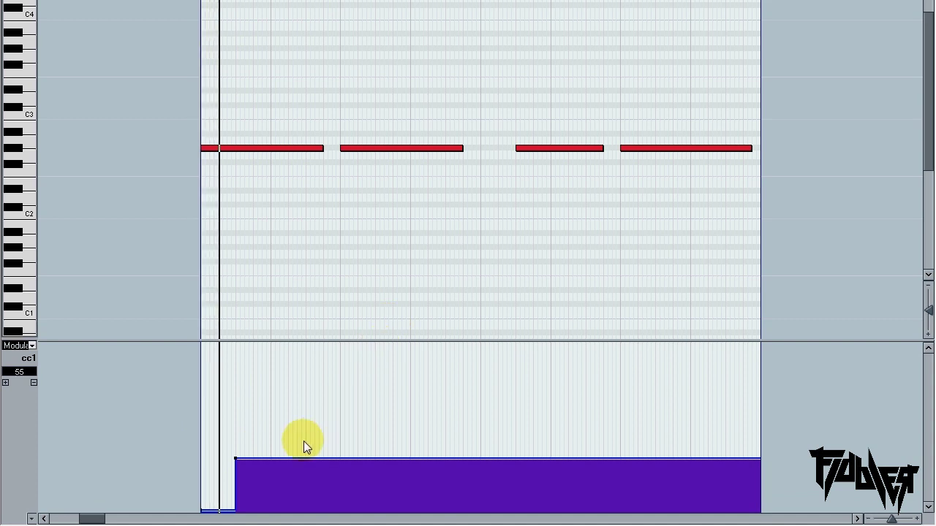
{"action": "left_click_drag", "start_coordinate": [236, 458], "coordinate": [236, 427]}
{"action": "key", "text": "space"}
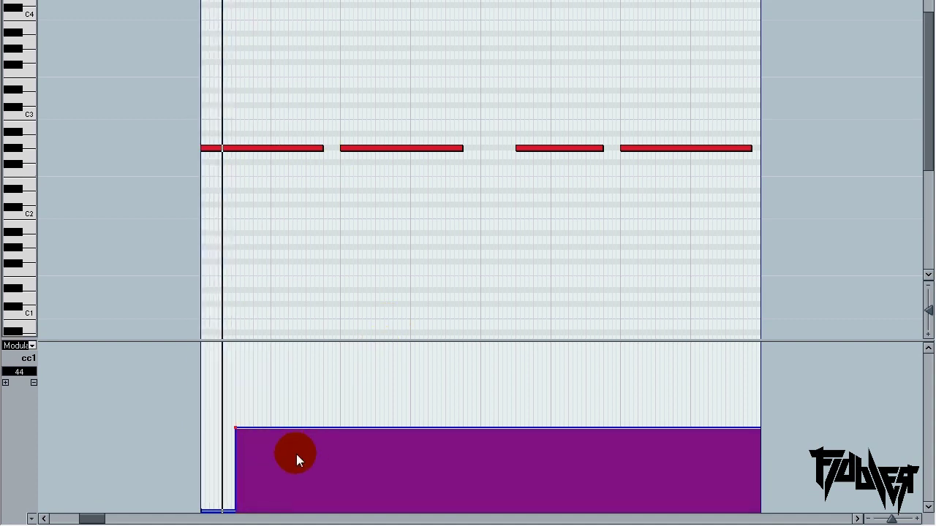
{"action": "left_click_drag", "start_coordinate": [234, 426], "coordinate": [235, 421]}
{"action": "key", "text": "KP_1"}
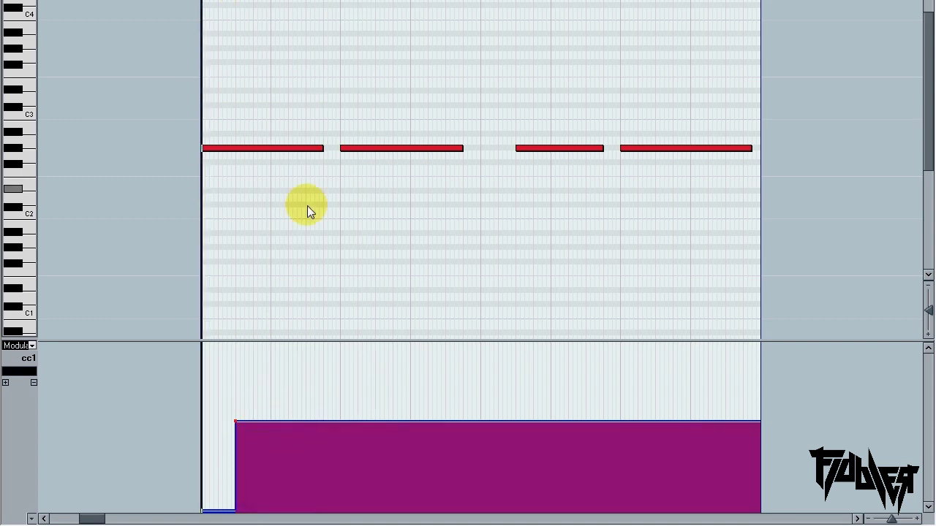
Drop the modulation to zero at bar 19, raise it to about 70 from beat 3, and drop it to zero at bar 23
{"action": "left_click", "coordinate": [340, 420], "text": "alt"}
{"action": "mouse_move", "coordinate": [343, 424]}
{"action": "left_mouse_down"}
{"action": "mouse_move", "coordinate": [340, 519]}
{"action": "mouse_move", "coordinate": [378, 509]}
{"action": "mouse_move", "coordinate": [376, 417]}
{"action": "left_mouse_up"}
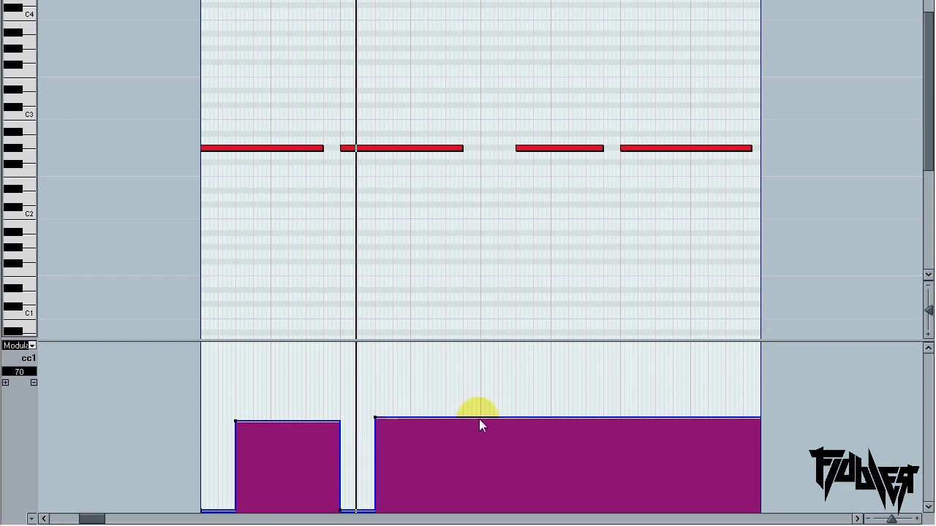
{"action": "mouse_move", "coordinate": [617, 418]}
{"action": "left_mouse_down"}
{"action": "mouse_move", "coordinate": [620, 509]}
{"action": "mouse_move", "coordinate": [648, 511]}
{"action": "left_mouse_up"}
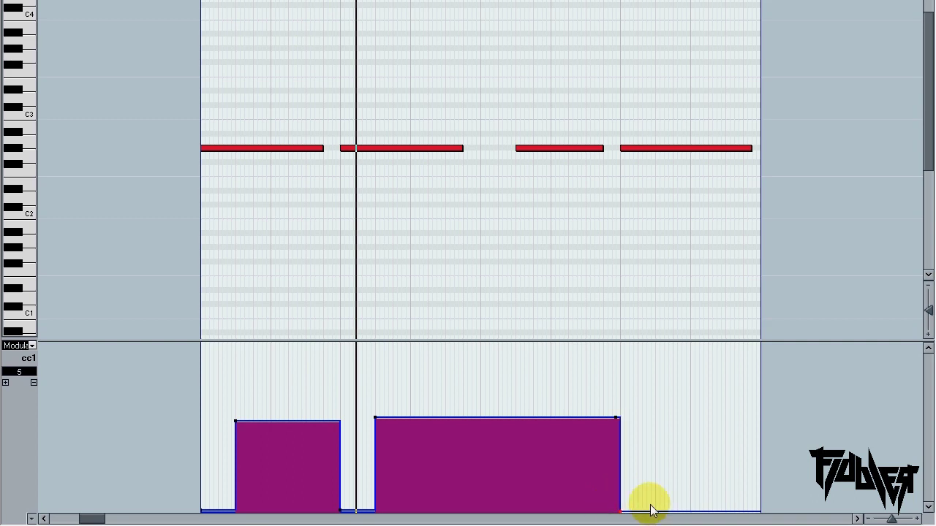
{"action": "left_click", "coordinate": [655, 417]}
{"action": "key", "text": "space"}
{"action": "left_click", "coordinate": [254, 385]}
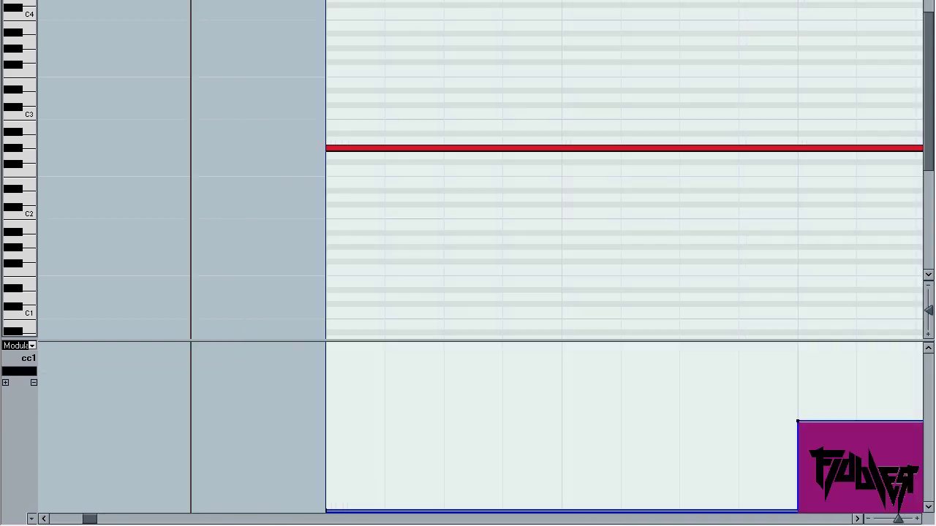
Split the modulation in bars 17 and 18 into steps: low at 17.3, short peak at 17.4.3, medium at bar 18, low at 18.3
{"action": "scroll", "coordinate": [573, 293], "scroll_direction": "down", "scroll_amount": 3}
{"action": "left_click", "coordinate": [573, 377]}
{"action": "left_click", "coordinate": [632, 437]}
{"action": "key", "text": "space"}
{"action": "key", "text": "space"}
{"action": "scroll", "coordinate": [414, 292], "scroll_direction": "down", "scroll_amount": 3}
{"action": "mouse_move", "coordinate": [413, 454]}
{"action": "left_mouse_down"}
{"action": "mouse_move", "coordinate": [404, 369]}
{"action": "mouse_move", "coordinate": [459, 376]}
{"action": "mouse_move", "coordinate": [413, 396]}
{"action": "left_mouse_up"}
{"action": "left_click", "coordinate": [459, 421]}
{"action": "left_click_drag", "start_coordinate": [353, 421], "coordinate": [353, 456]}
{"action": "left_click_drag", "start_coordinate": [459, 420], "coordinate": [474, 420]}
{"action": "mouse_move", "coordinate": [443, 396]}
{"action": "left_mouse_down"}
{"action": "mouse_move", "coordinate": [414, 397]}
{"action": "mouse_move", "coordinate": [442, 396]}
{"action": "left_mouse_up"}
{"action": "mouse_move", "coordinate": [596, 424]}
{"action": "left_mouse_down"}
{"action": "mouse_move", "coordinate": [597, 482]}
{"action": "mouse_move", "coordinate": [598, 455]}
{"action": "left_mouse_up"}
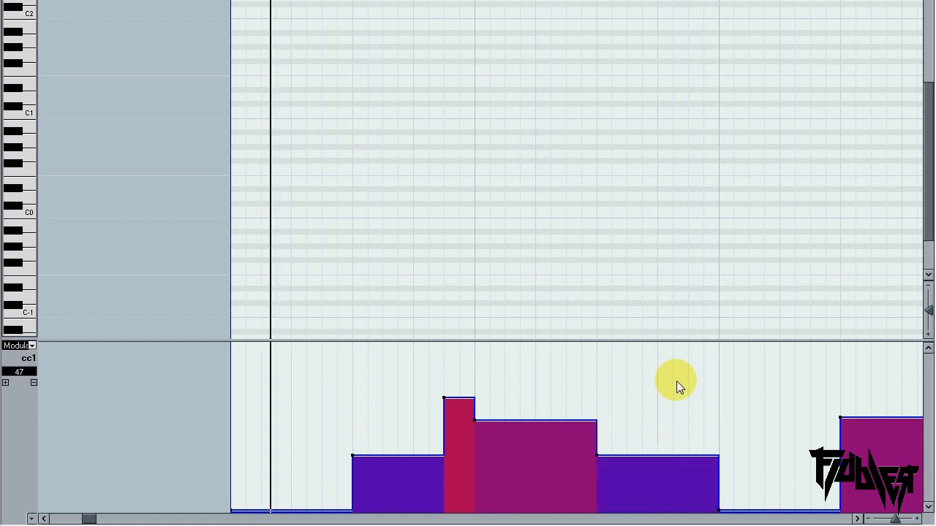
Alternate the modulation between about 70 and 40 from 19.3 through bar 20, and drop it to zero at 20.4
{"action": "key", "text": "g"}
{"action": "mouse_move", "coordinate": [568, 418]}
{"action": "left_mouse_down"}
{"action": "mouse_move", "coordinate": [569, 483]}
{"action": "mouse_move", "coordinate": [569, 418]}
{"action": "left_mouse_up"}
{"action": "mouse_move", "coordinate": [592, 419]}
{"action": "left_mouse_down"}
{"action": "mouse_move", "coordinate": [593, 457]}
{"action": "mouse_move", "coordinate": [601, 419]}
{"action": "mouse_move", "coordinate": [620, 457]}
{"action": "left_mouse_up"}
{"action": "left_click_drag", "start_coordinate": [601, 418], "coordinate": [605, 418]}
{"action": "left_click_drag", "start_coordinate": [620, 457], "coordinate": [624, 458]}
{"action": "mouse_move", "coordinate": [647, 458]}
{"action": "left_mouse_down"}
{"action": "mouse_move", "coordinate": [649, 407]}
{"action": "mouse_move", "coordinate": [641, 455]}
{"action": "left_mouse_up"}
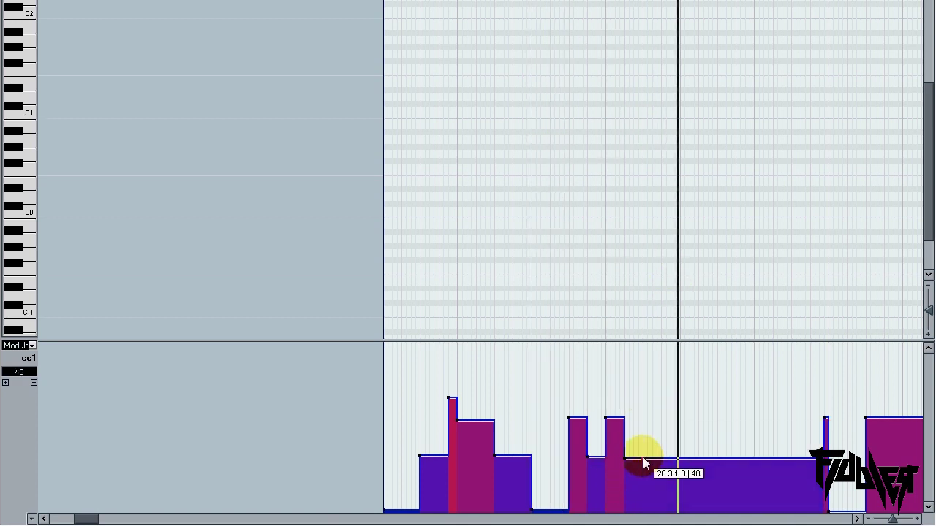
{"action": "left_click", "coordinate": [662, 466]}
{"action": "left_click", "coordinate": [661, 511]}
End the short G#2 note at 20.3, add a short G#3 note at bar 20, and play back the pattern
{"action": "scroll", "coordinate": [655, 6], "scroll_direction": "up", "scroll_amount": 4}
{"action": "mouse_move", "coordinate": [651, 129]}
{"action": "left_mouse_down"}
{"action": "mouse_move", "coordinate": [611, 129]}
{"action": "mouse_move", "coordinate": [643, 129]}
{"action": "left_mouse_up"}
{"action": "left_click", "coordinate": [623, 30]}
{"action": "left_click_drag", "start_coordinate": [624, 30], "coordinate": [628, 30]}
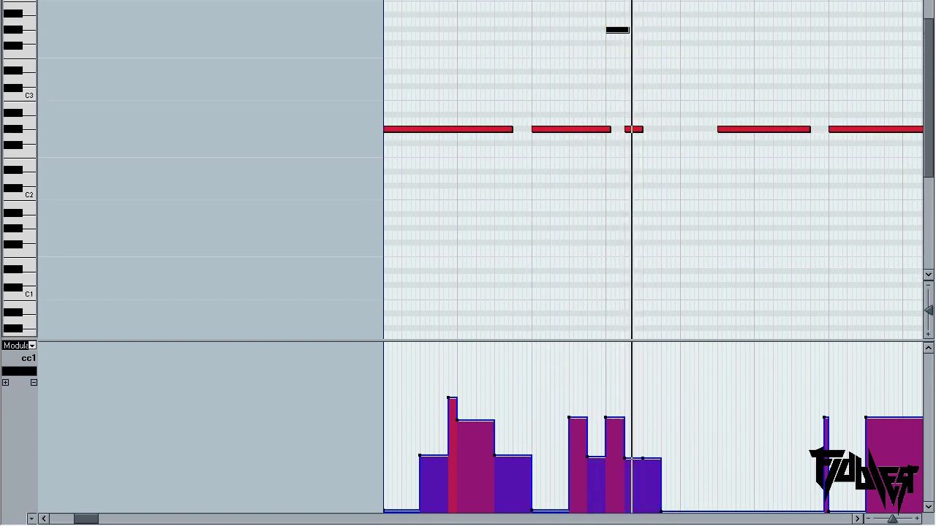
{"action": "scroll", "coordinate": [467, 44], "scroll_direction": "up", "scroll_amount": 3}
{"action": "key", "text": "KP_Subtract"}
{"action": "key", "text": "KP_Add"}
{"action": "key", "text": "KP_Subtract"}
{"action": "key", "text": "h"}
{"action": "key", "text": "space"}
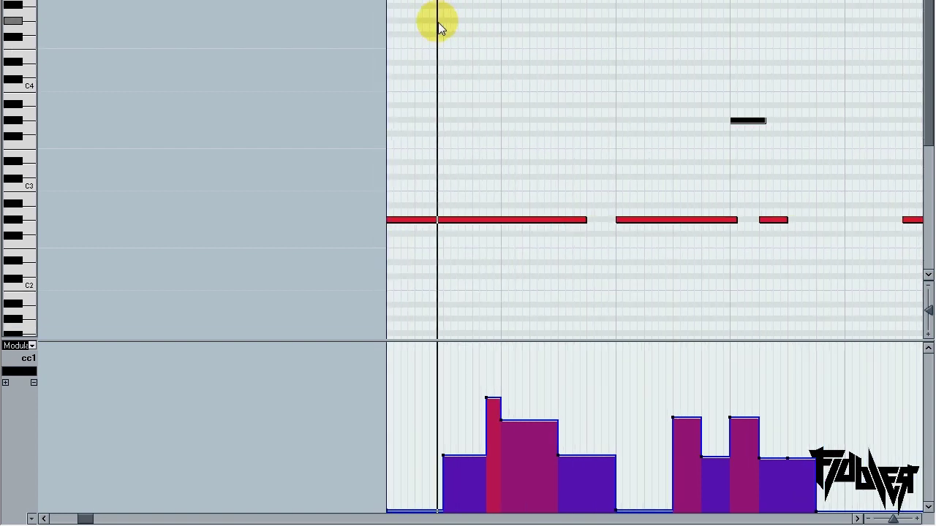
Add short G#4 notes at 17.2.3 and 19.2.3 above the long wobble notes
{"action": "left_click", "coordinate": [434, 19]}
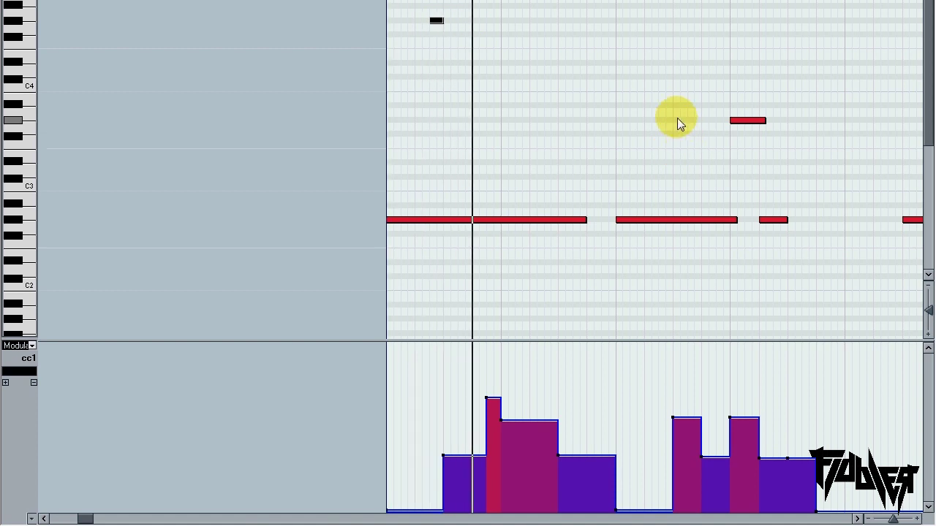
{"action": "key", "text": "8"}
{"action": "left_click", "coordinate": [661, 20]}
{"action": "key", "text": "1"}
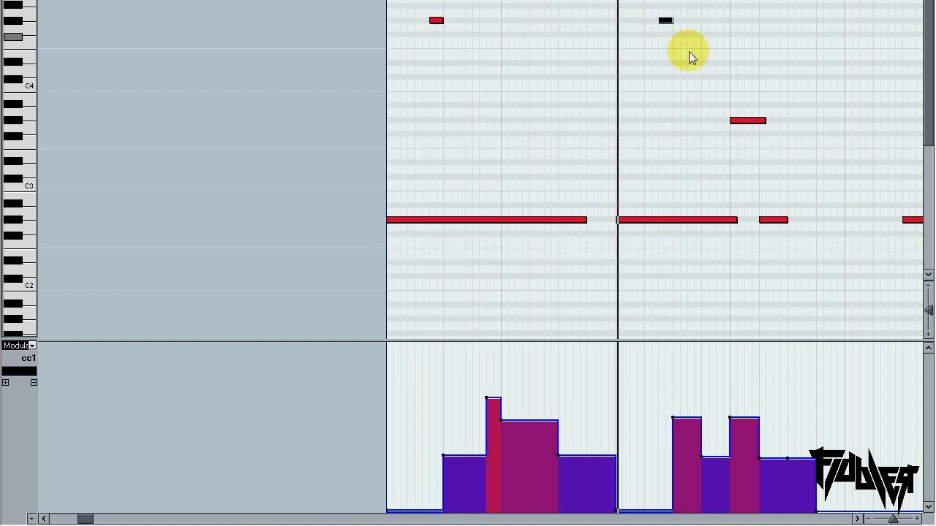
Lengthen the short G#2 note in bar 20 and close the key editor
{"action": "left_click_drag", "start_coordinate": [811, 82], "coordinate": [487, 71]}
{"action": "key", "text": "8"}
{"action": "mouse_move", "coordinate": [439, 212]}
{"action": "left_mouse_down"}
{"action": "mouse_move", "coordinate": [485, 212]}
{"action": "mouse_move", "coordinate": [476, 211]}
{"action": "left_mouse_up"}
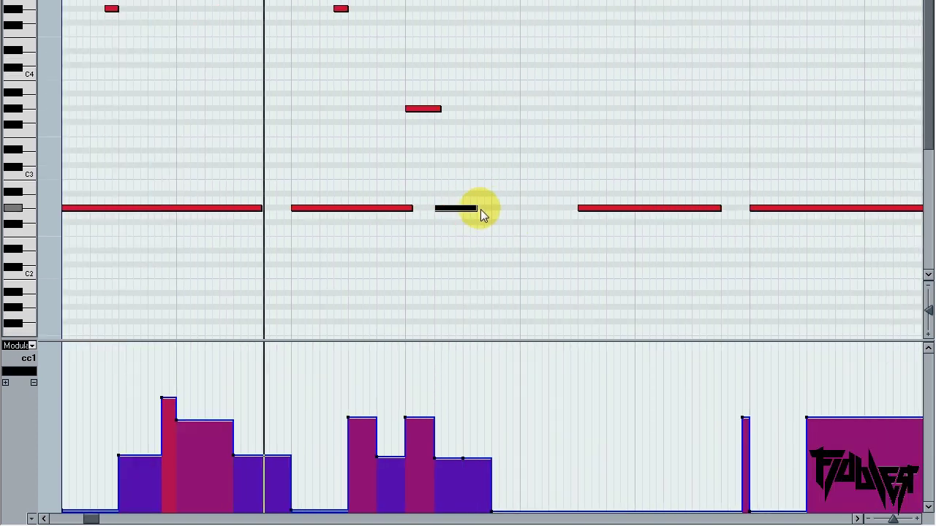
{"action": "left_click_drag", "start_coordinate": [278, 244], "coordinate": [373, 207]}
{"action": "left_click_drag", "start_coordinate": [705, 237], "coordinate": [485, 268]}
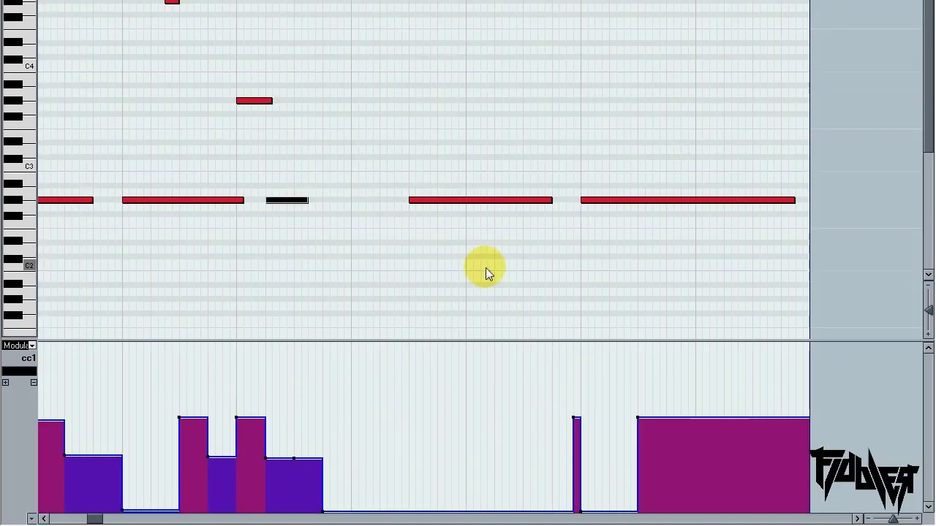
{"action": "key", "text": "Return"}
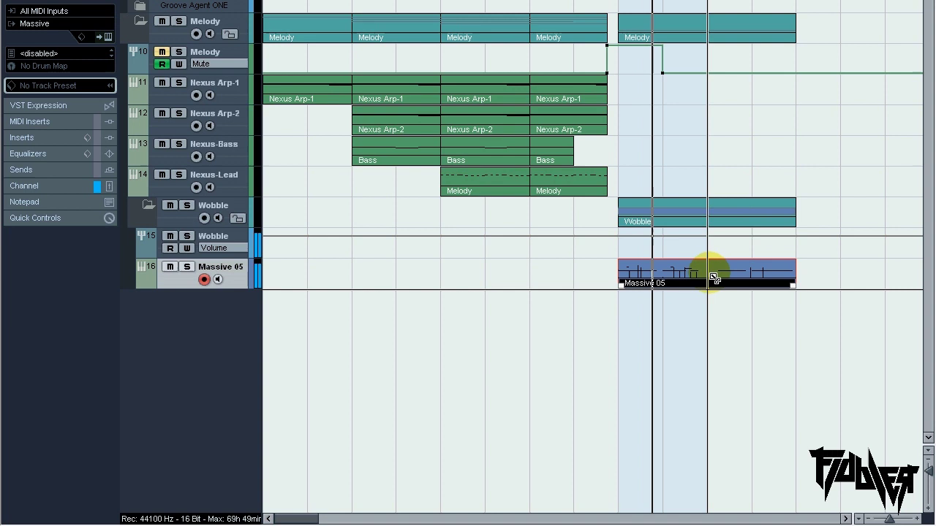
Split the Massive 05 part at bar 21 and replace its second half with a copy of the first four bars
{"action": "left_click", "coordinate": [709, 275], "text": "alt"}
{"action": "key", "text": "Delete"}
{"action": "left_click_drag", "start_coordinate": [646, 275], "coordinate": [733, 278]}
Glue the two Massive 05 parts together and extend the loop range to bar 25
{"action": "key", "text": "4"}
{"action": "left_click", "coordinate": [674, 276]}
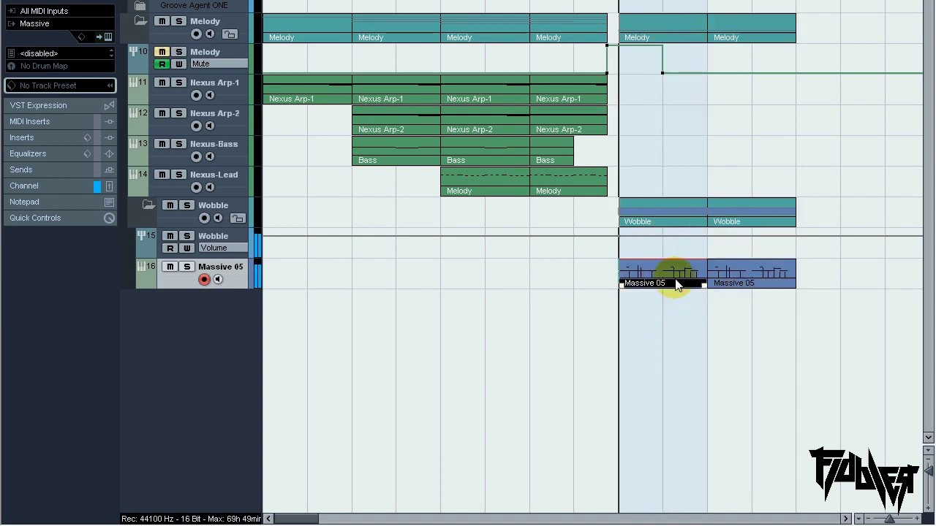
{"action": "left_click_drag", "start_coordinate": [706, 1], "coordinate": [796, 1]}
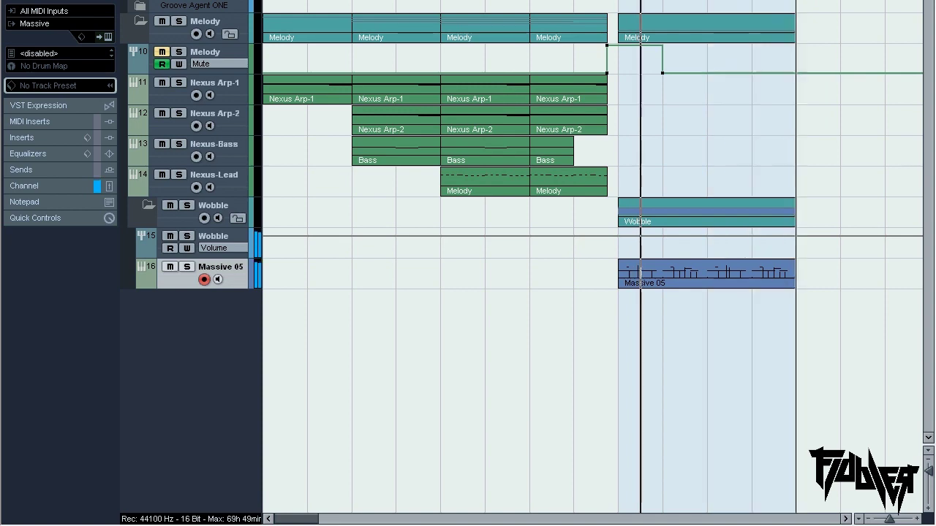
In the glued Massive 05 part, start the bar 21 note at beat 3 and delete the short G#4 note above it
{"action": "double_click", "coordinate": [706, 284]}
{"action": "left_click_drag", "start_coordinate": [498, 248], "coordinate": [554, 249]}
{"action": "left_click_drag", "start_coordinate": [556, 105], "coordinate": [525, 19]}
{"action": "key", "text": "Delete"}
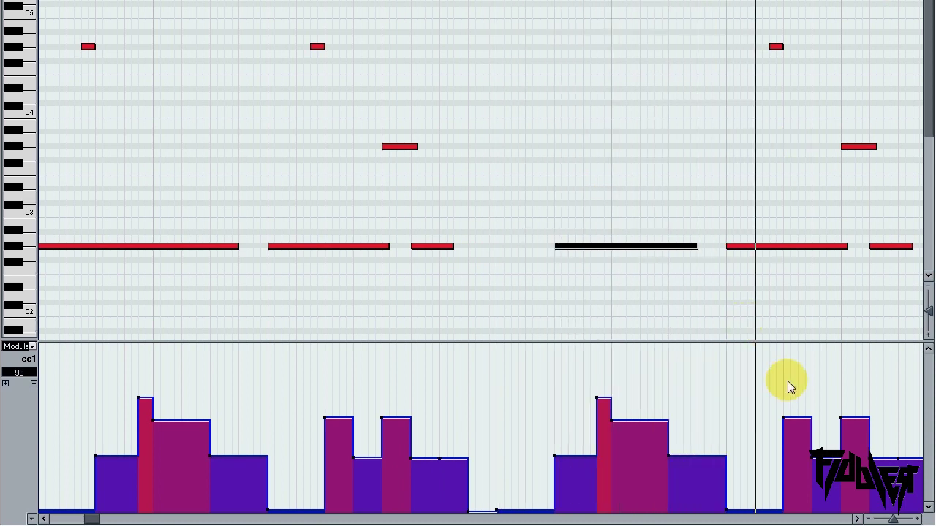
Raise the bar 21 modulation from beat 3 to a high level and adjust the short step at 21.4.3
{"action": "left_click", "coordinate": [597, 401]}
{"action": "left_click_drag", "start_coordinate": [598, 402], "coordinate": [598, 422]}
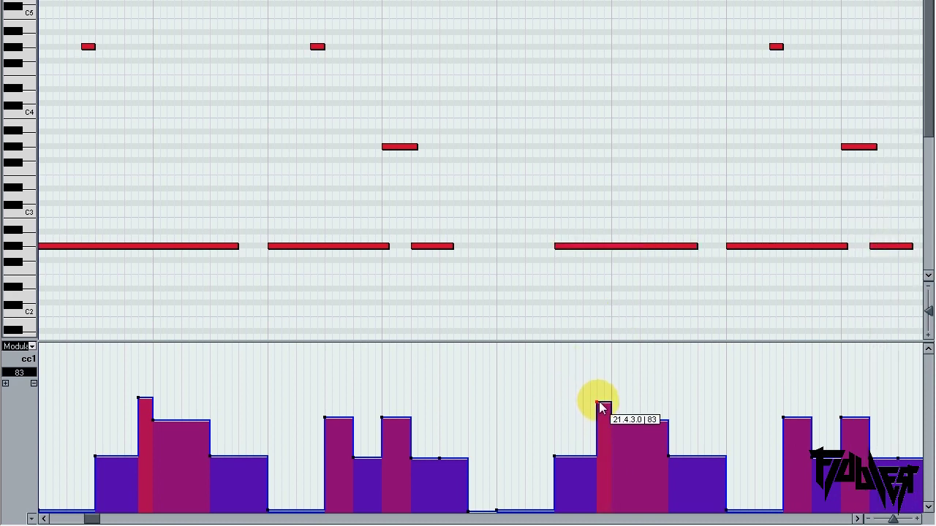
{"action": "left_click", "coordinate": [553, 423]}
{"action": "left_click_drag", "start_coordinate": [553, 403], "coordinate": [597, 407]}
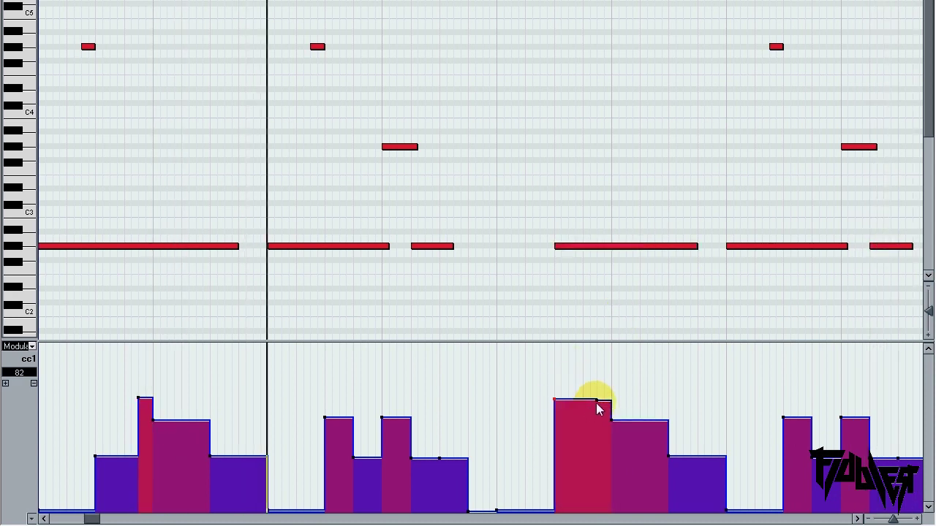
{"action": "left_click_drag", "start_coordinate": [601, 459], "coordinate": [600, 461]}
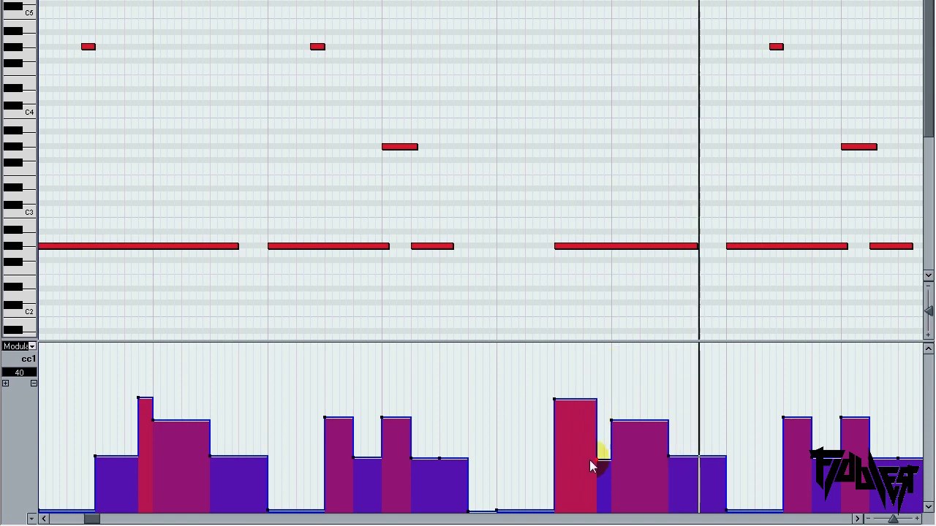
{"action": "left_click_drag", "start_coordinate": [596, 445], "coordinate": [595, 399]}
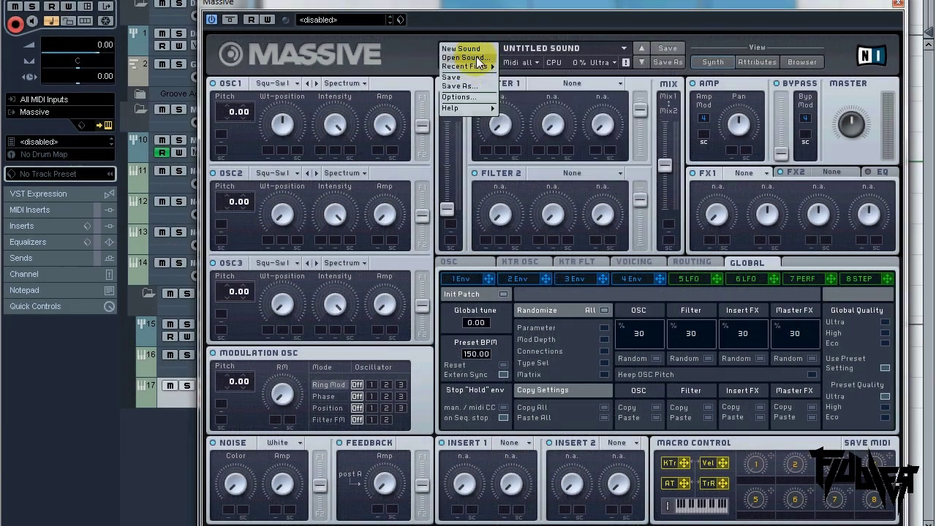
Load tutorial-fast-wobble-2.ksd into the new Massive instrument and adjust its master volume
{"action": "left_click", "coordinate": [477, 59]}
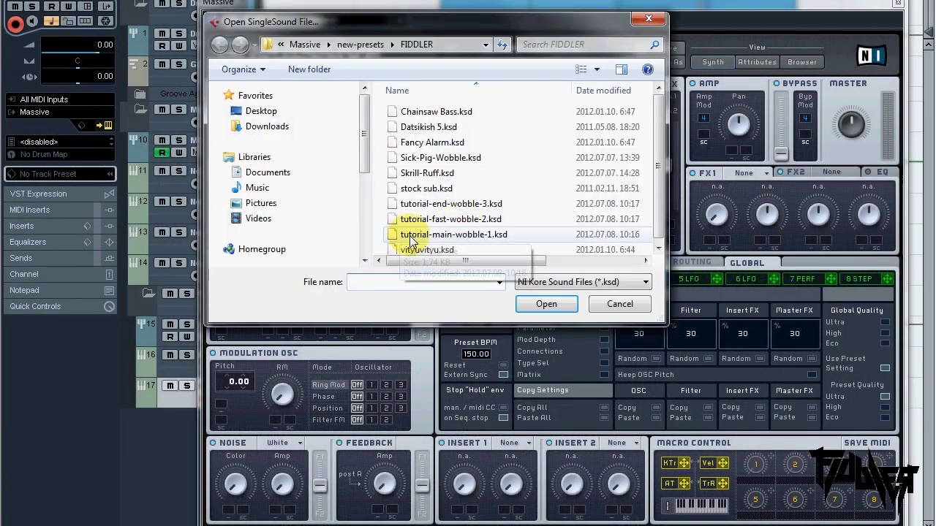
{"action": "left_click", "coordinate": [461, 219]}
{"action": "double_click", "coordinate": [483, 219]}
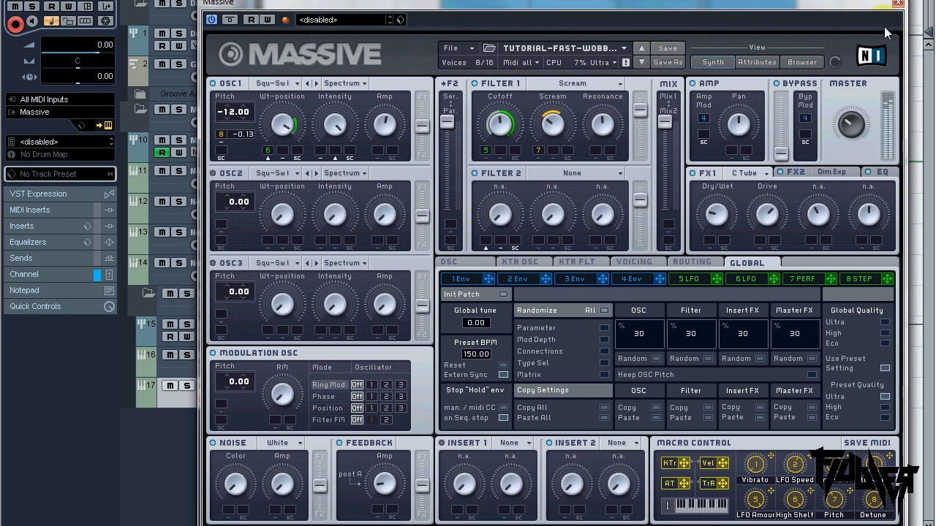
{"action": "left_click_drag", "start_coordinate": [856, 120], "coordinate": [861, 110]}
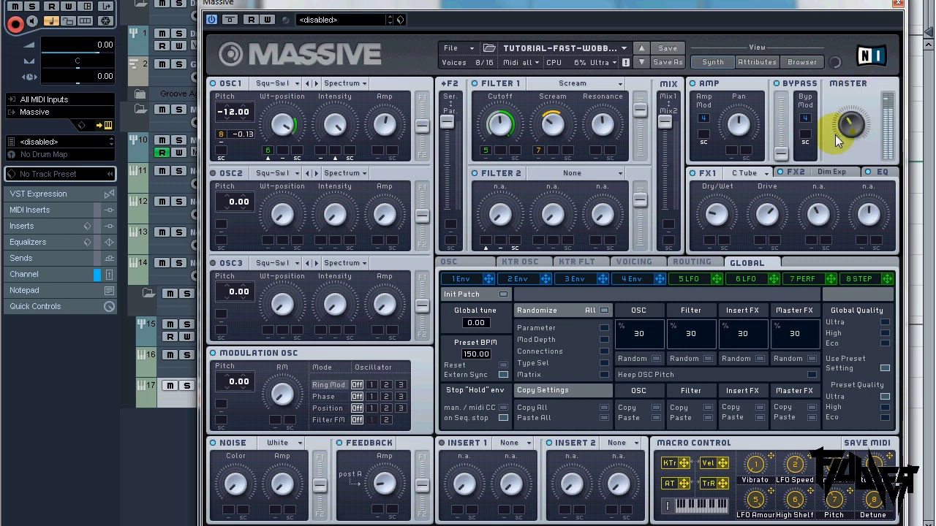
Show Massive's 5 LFO modulator and assign its ratio denominator to a controller with MIDI Learn
{"action": "left_click", "coordinate": [696, 279]}
{"action": "left_click_drag", "start_coordinate": [464, 338], "coordinate": [464, 345]}
{"action": "right_click", "coordinate": [467, 337]}
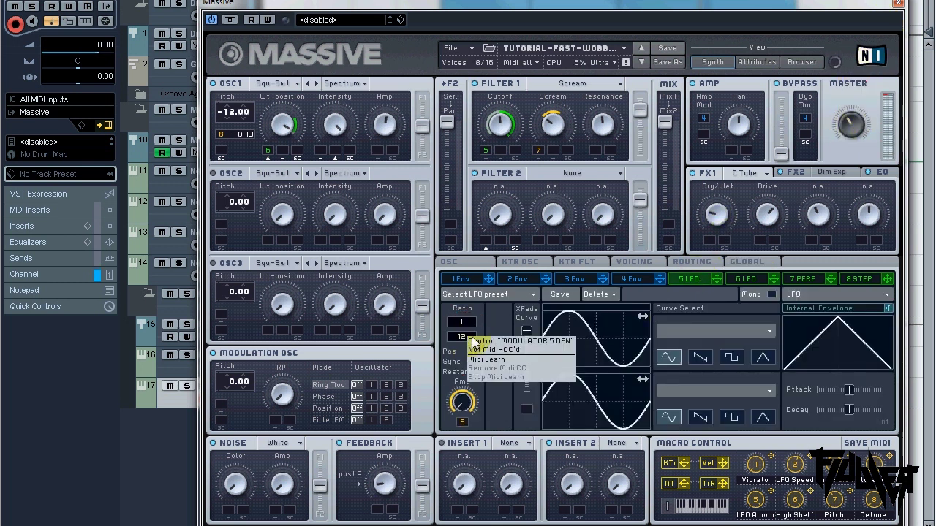
{"action": "left_click", "coordinate": [530, 356]}
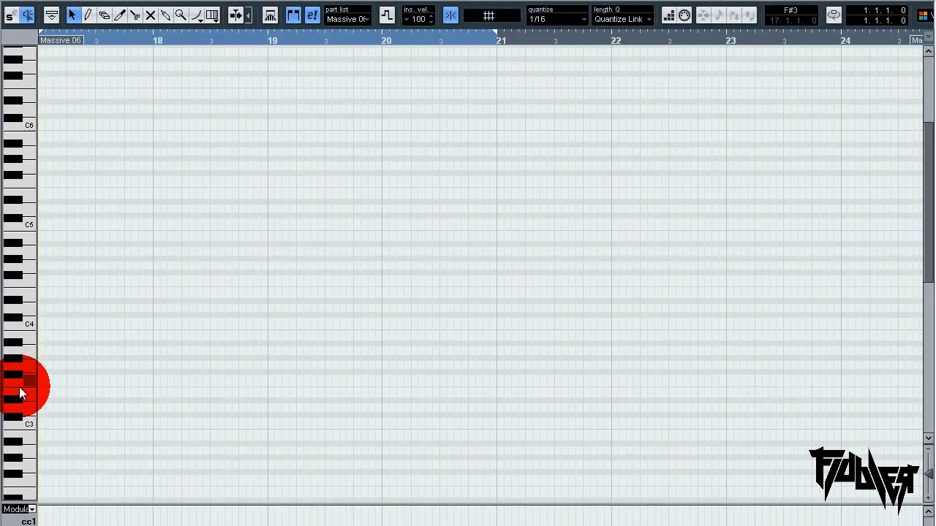
Audition low keys for the Massive 06 part on the piano keyboard and play back from bar 17
{"action": "left_click_drag", "start_coordinate": [19, 389], "coordinate": [17, 369]}
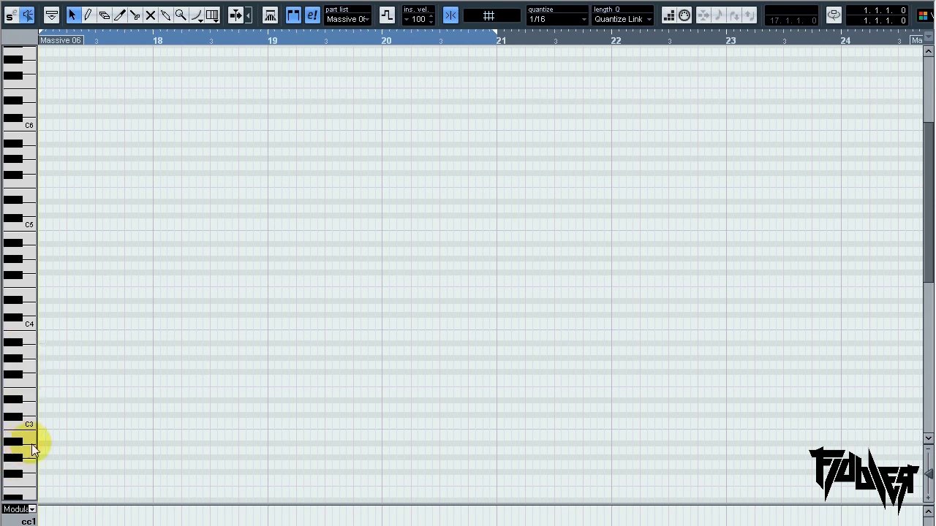
{"action": "scroll", "coordinate": [55, 433], "scroll_direction": "down", "scroll_amount": 4}
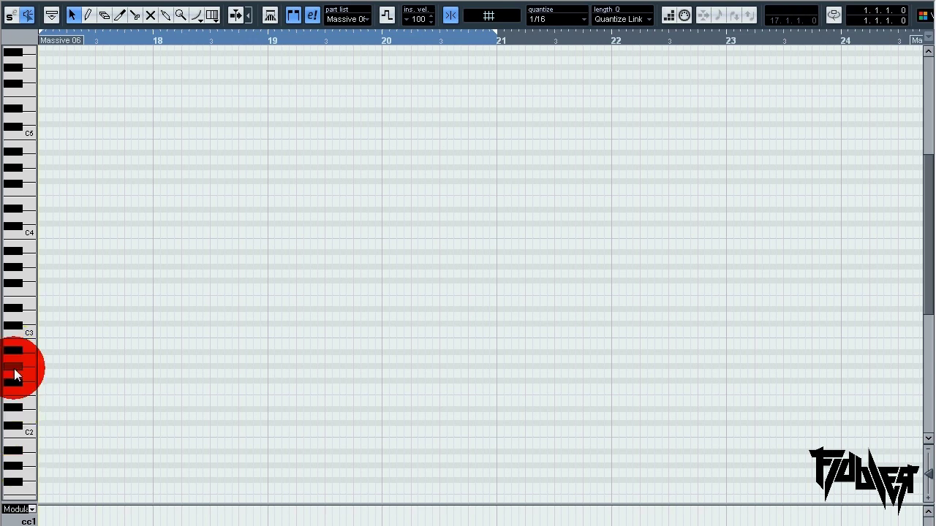
{"action": "left_click_drag", "start_coordinate": [13, 368], "coordinate": [15, 371]}
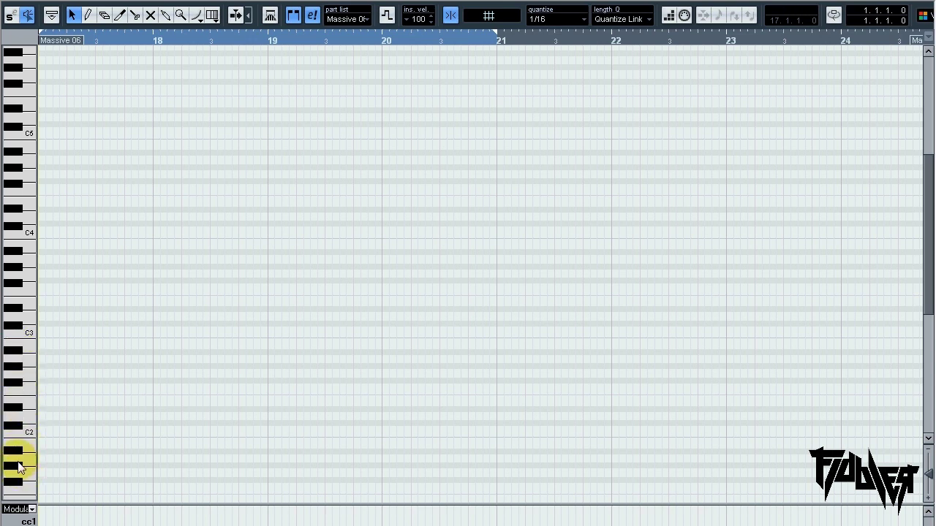
{"action": "left_click_drag", "start_coordinate": [228, 107], "coordinate": [381, 68]}
{"action": "key", "text": "space"}
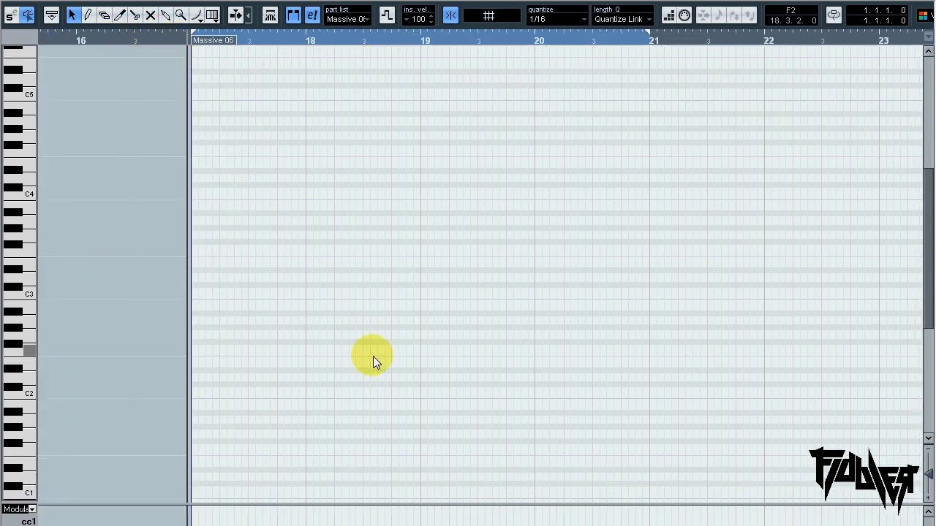
{"action": "key", "text": "space"}
Draw a G#1 note from 18.3.3 to bar 19 in Massive 06 and set one flat, fairly high modulation level from bar 17 on
{"action": "left_click_drag", "start_coordinate": [378, 427], "coordinate": [419, 426]}
{"action": "left_click", "coordinate": [369, 421]}
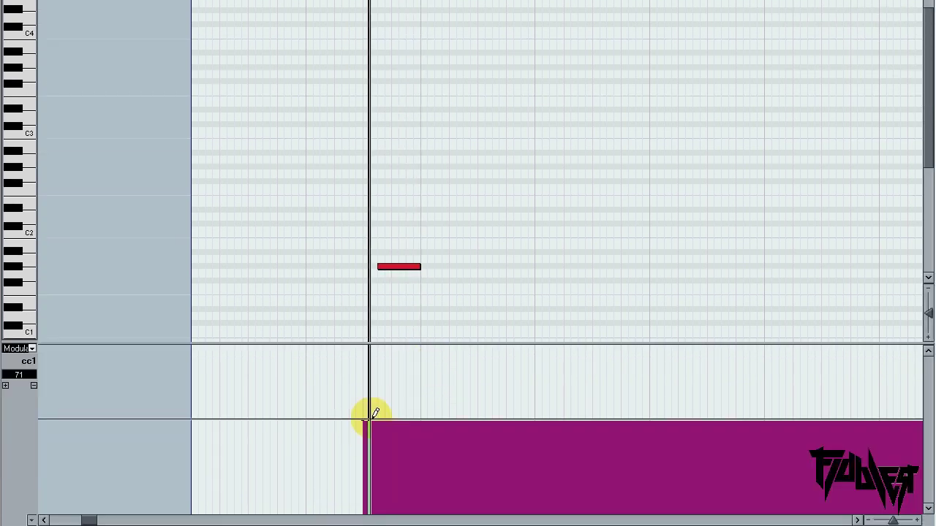
{"action": "mouse_move", "coordinate": [364, 422]}
{"action": "left_mouse_down"}
{"action": "mouse_move", "coordinate": [169, 417]}
{"action": "mouse_move", "coordinate": [195, 423]}
{"action": "mouse_move", "coordinate": [195, 399]}
{"action": "left_mouse_up"}
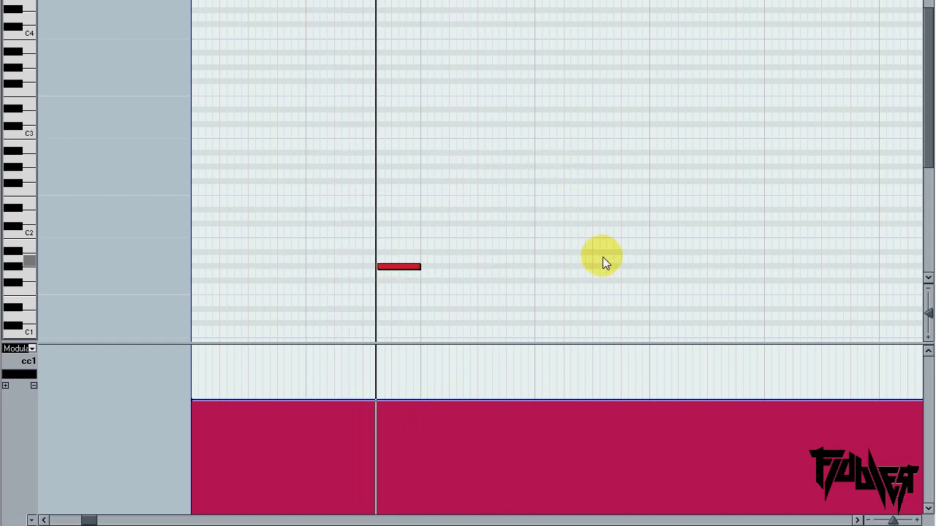
Add a matching G#1 note from 20.3.3 to bar 21 and dip the modulation between 20.3.1 and 20.4.1
{"action": "left_click_drag", "start_coordinate": [573, 263], "coordinate": [498, 217]}
{"action": "mouse_move", "coordinate": [329, 220]}
{"action": "left_mouse_down"}
{"action": "mouse_move", "coordinate": [557, 229]}
{"action": "mouse_move", "coordinate": [381, 206]}
{"action": "mouse_move", "coordinate": [319, 225]}
{"action": "left_mouse_up"}
{"action": "left_click", "coordinate": [497, 305]}
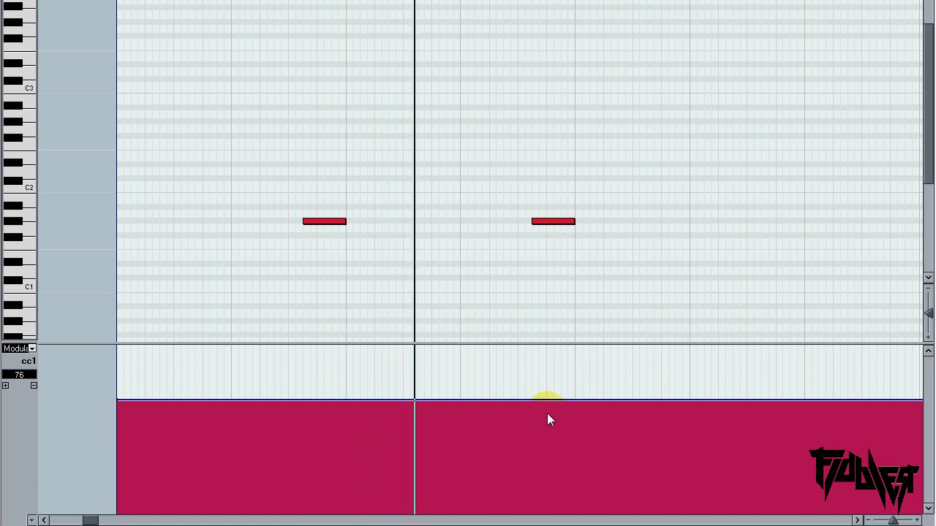
{"action": "mouse_move", "coordinate": [524, 392]}
{"action": "left_mouse_down"}
{"action": "mouse_move", "coordinate": [522, 429]}
{"action": "mouse_move", "coordinate": [558, 445]}
{"action": "mouse_move", "coordinate": [548, 439]}
{"action": "mouse_move", "coordinate": [547, 397]}
{"action": "left_mouse_up"}
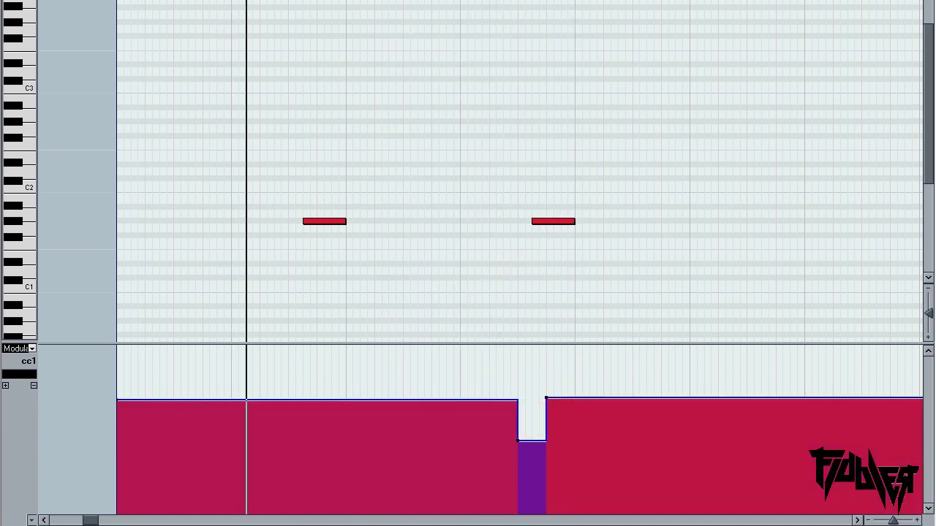
{"action": "left_click", "coordinate": [510, 0]}
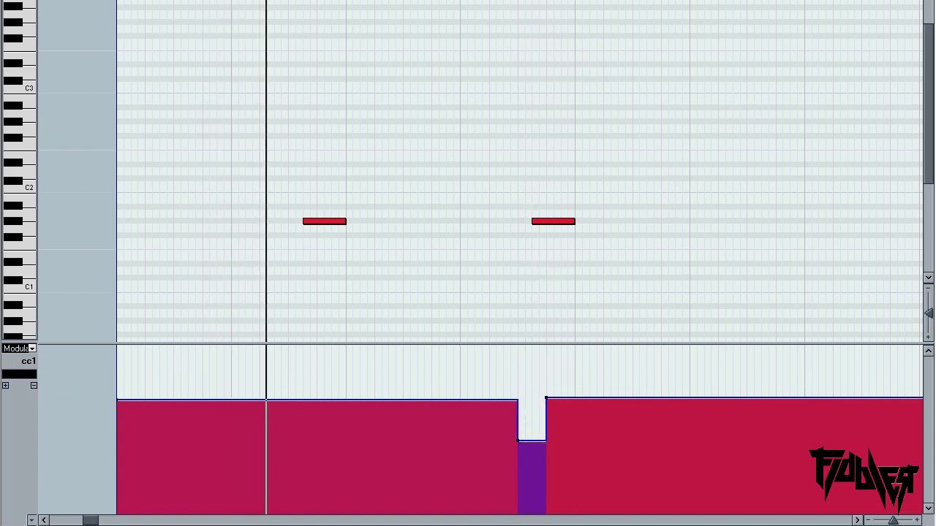
{"action": "key", "text": "Return"}
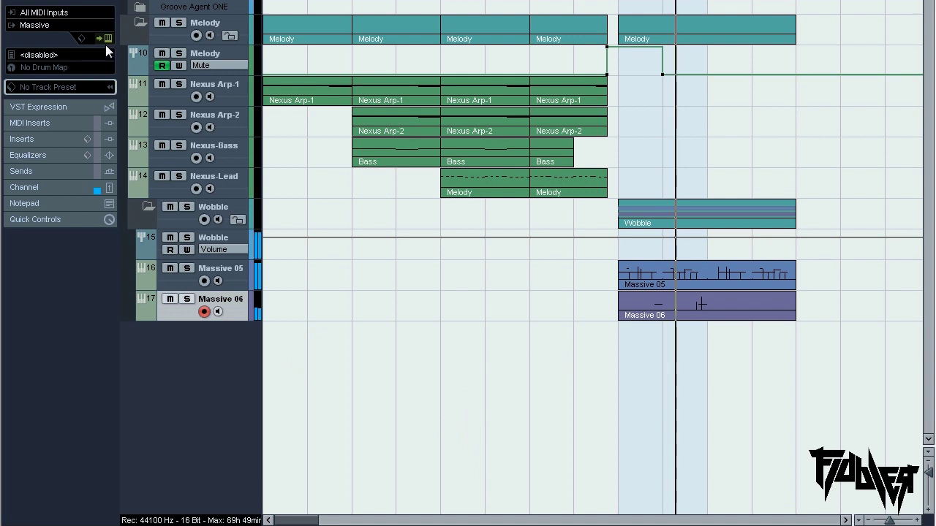
Replace bars 21 to 25 of Massive 06 with a copy of its bars 17 to 21, and extend the loop to bar 25
{"action": "left_click", "coordinate": [107, 40]}
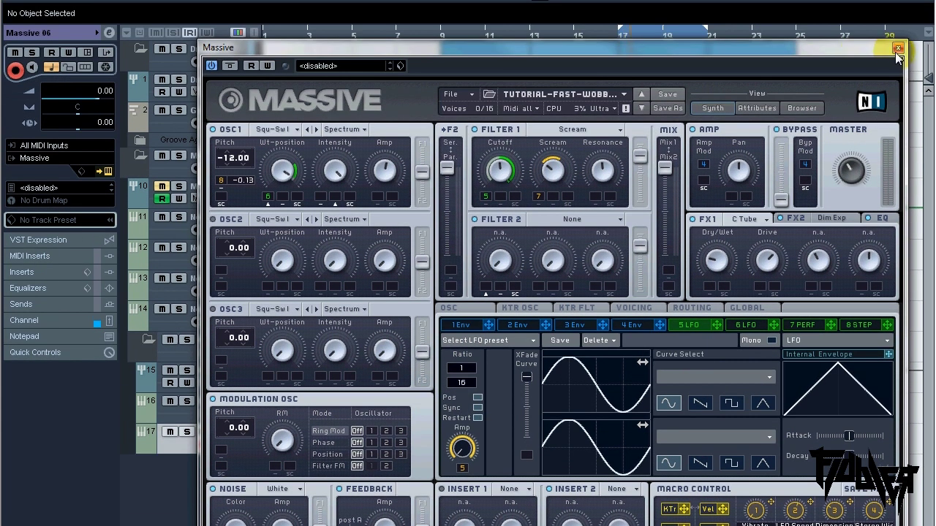
{"action": "left_click", "coordinate": [897, 49]}
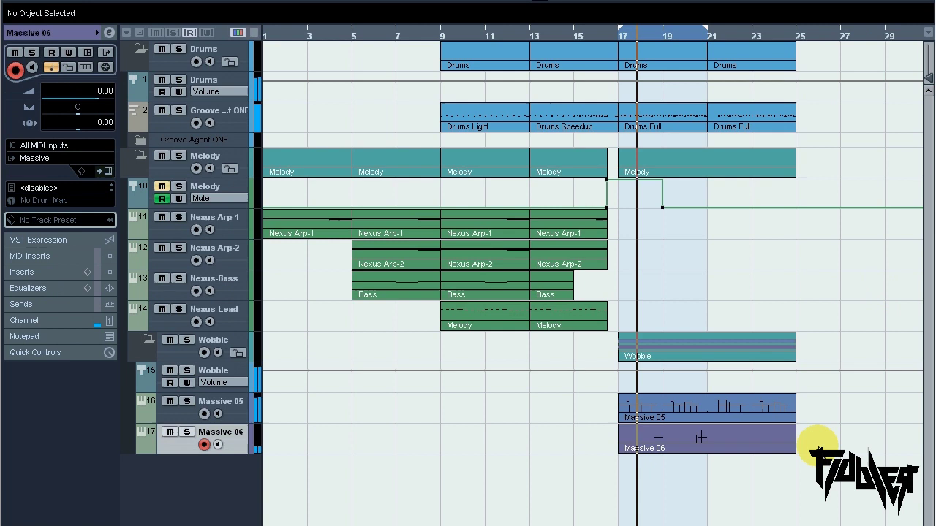
{"action": "left_click", "coordinate": [736, 449]}
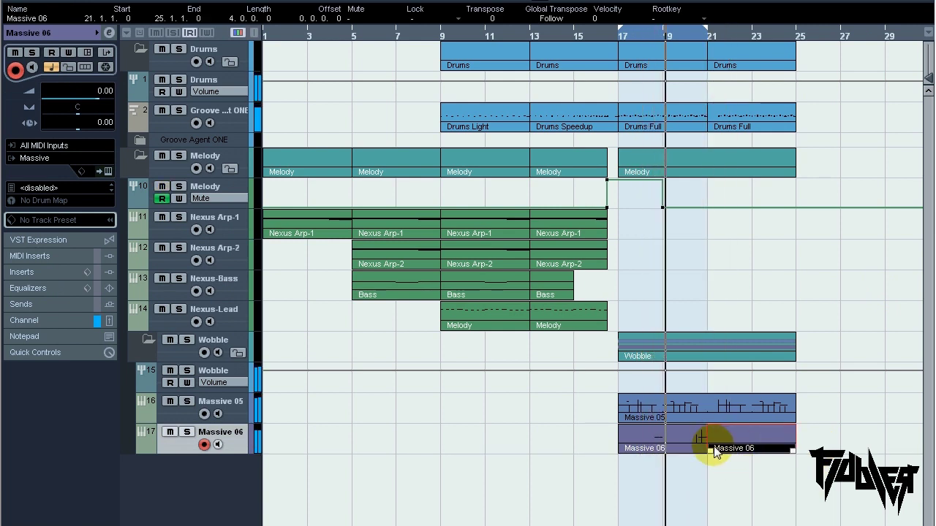
{"action": "key", "text": "Delete"}
{"action": "left_click", "coordinate": [676, 437]}
{"action": "left_click_drag", "start_coordinate": [647, 439], "coordinate": [732, 431]}
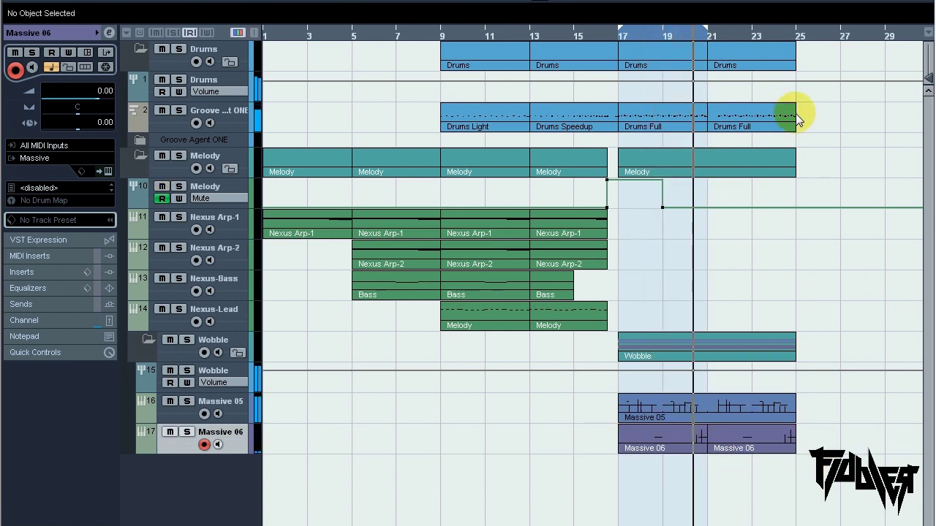
{"action": "left_click", "coordinate": [796, 34], "text": "alt"}
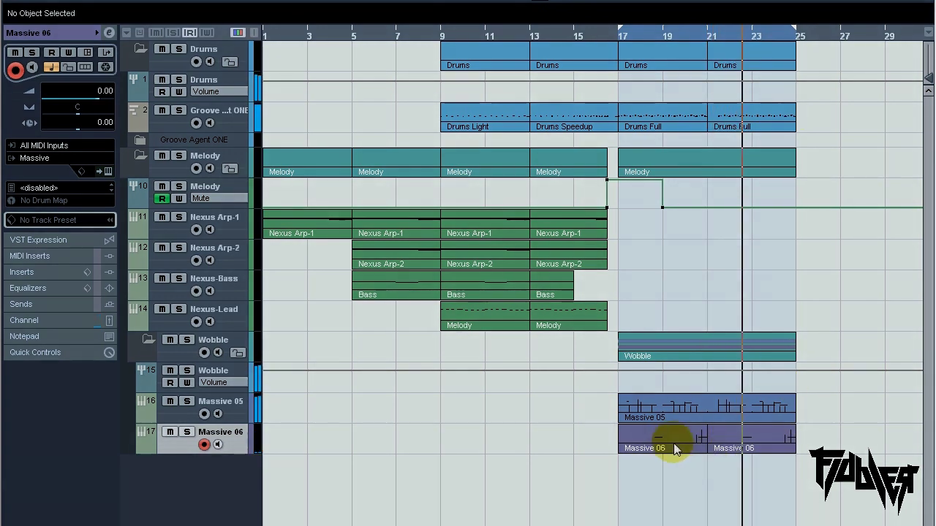
{"action": "left_click", "coordinate": [673, 443]}
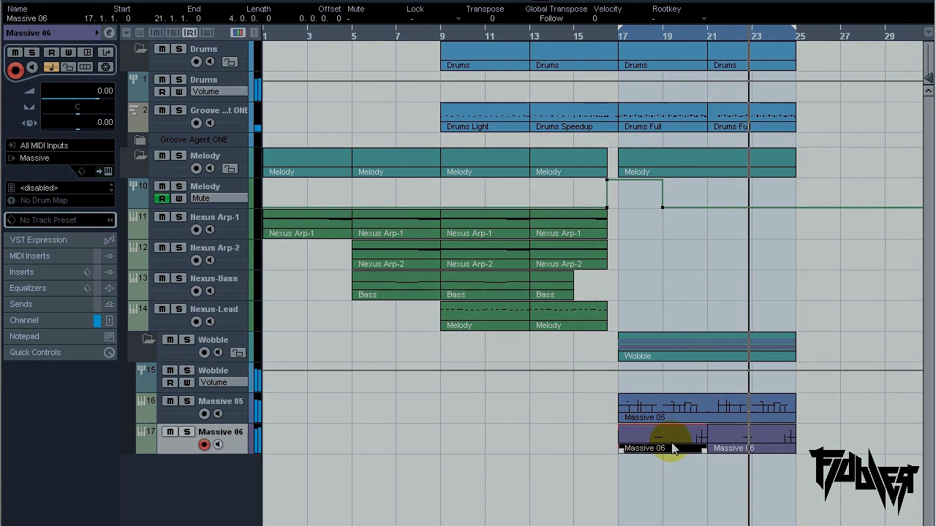
{"action": "left_click", "coordinate": [673, 443]}
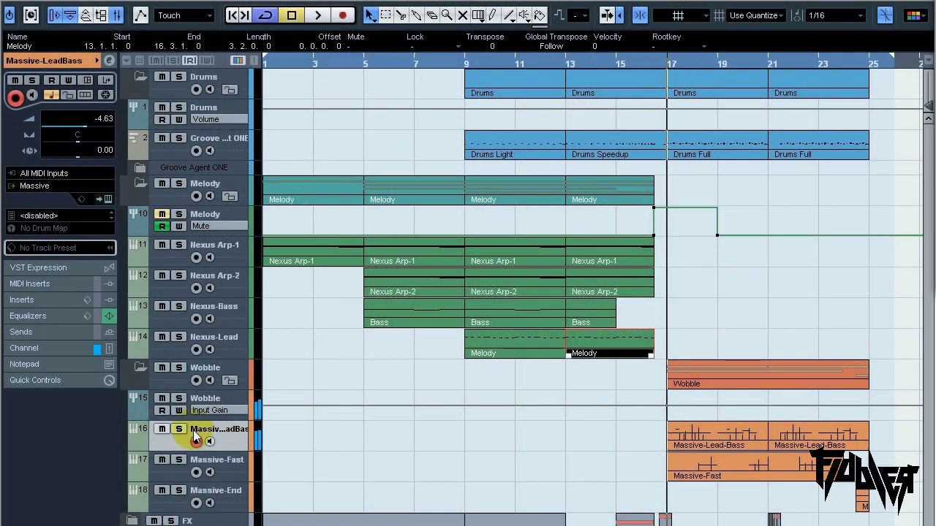
Solo the Massive-LeadBass track, start playback with the grid set to Bar, and loop bars 17 to 21
{"action": "left_click", "coordinate": [179, 430]}
{"action": "key", "text": "space"}
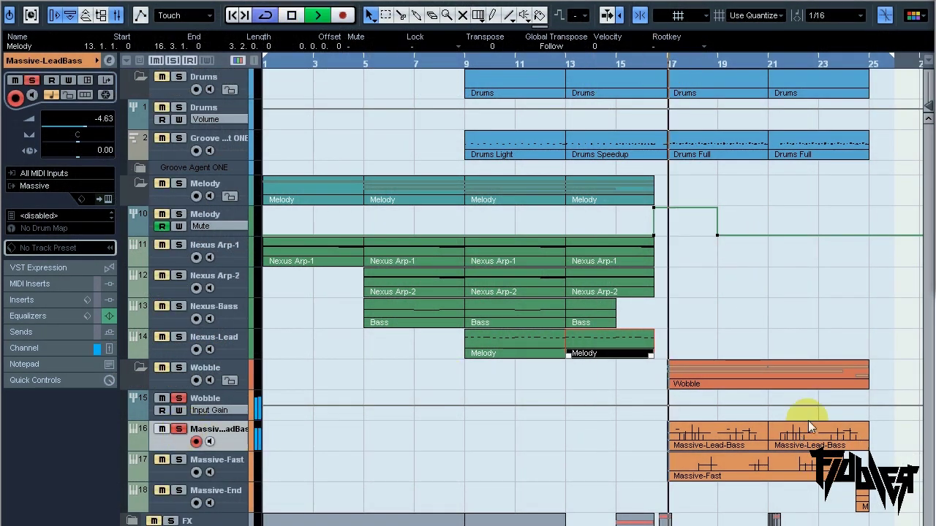
{"action": "left_click", "coordinate": [669, 66], "text": "ctrl"}
{"action": "left_click", "coordinate": [753, 15]}
{"action": "left_click", "coordinate": [760, 32]}
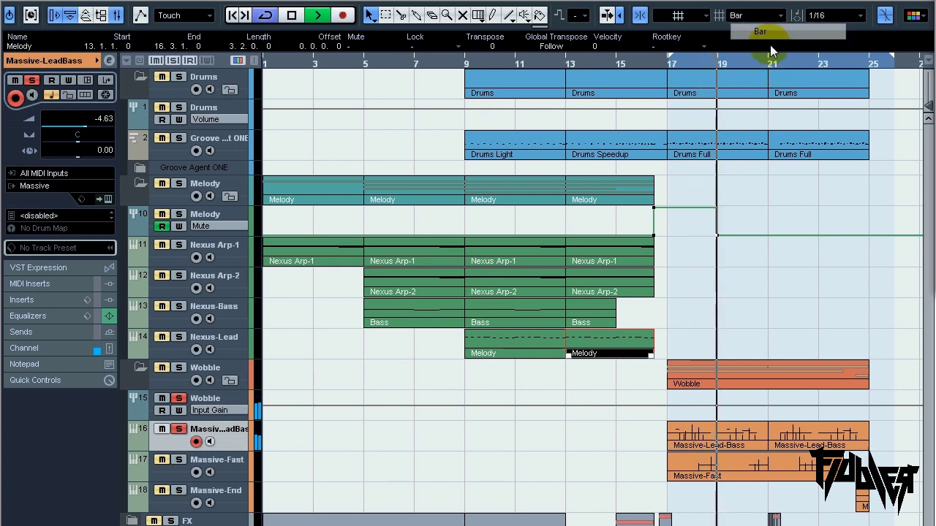
{"action": "left_click", "coordinate": [766, 63], "text": "alt"}
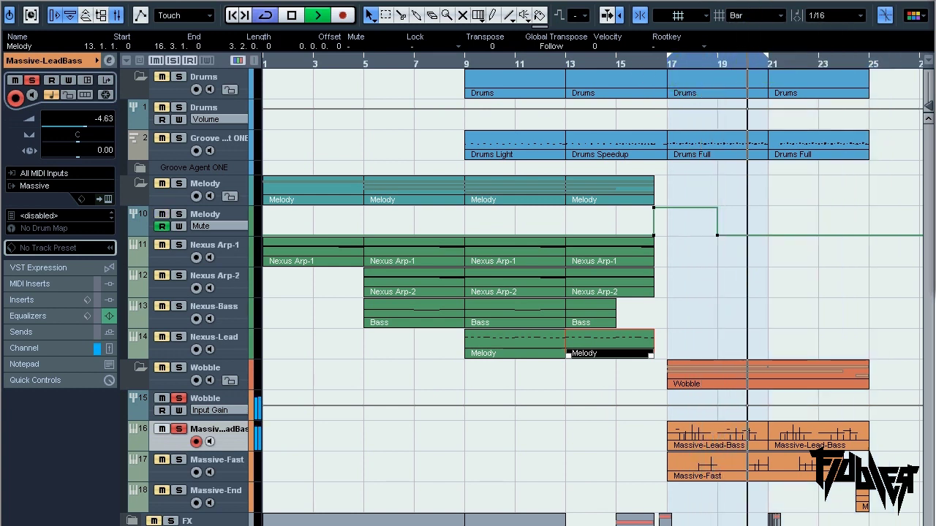
In the Wobble group's LinEQ Lowband insert, sweep the first band's low-cut frequency up to 600 and settle it at 43
{"action": "left_click", "coordinate": [212, 399]}
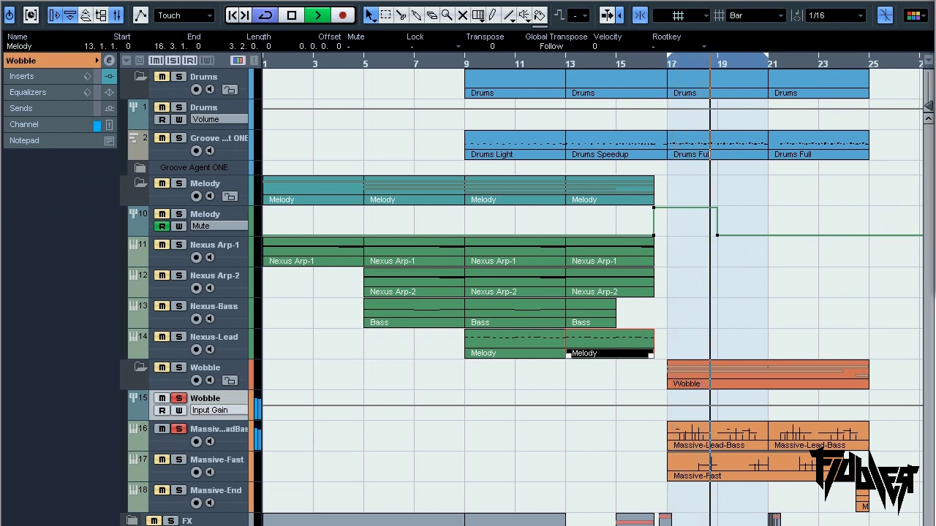
{"action": "left_click_drag", "start_coordinate": [670, 269], "coordinate": [622, 219]}
{"action": "left_click", "coordinate": [516, 419]}
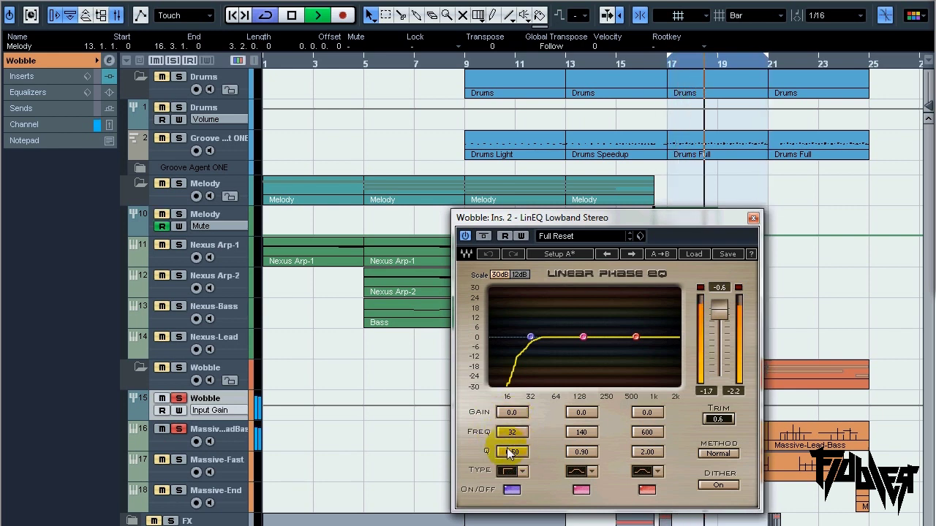
{"action": "left_click_drag", "start_coordinate": [516, 432], "coordinate": [617, 430]}
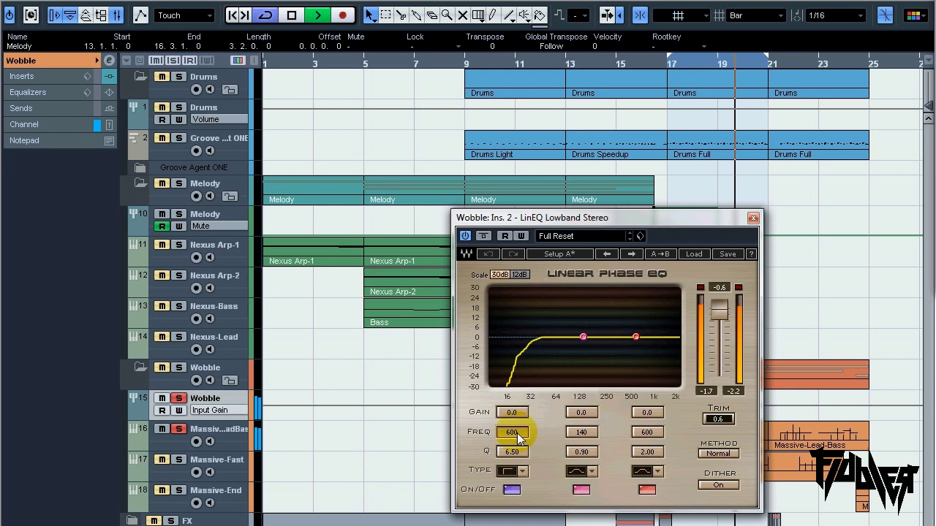
{"action": "left_click_drag", "start_coordinate": [517, 431], "coordinate": [420, 446]}
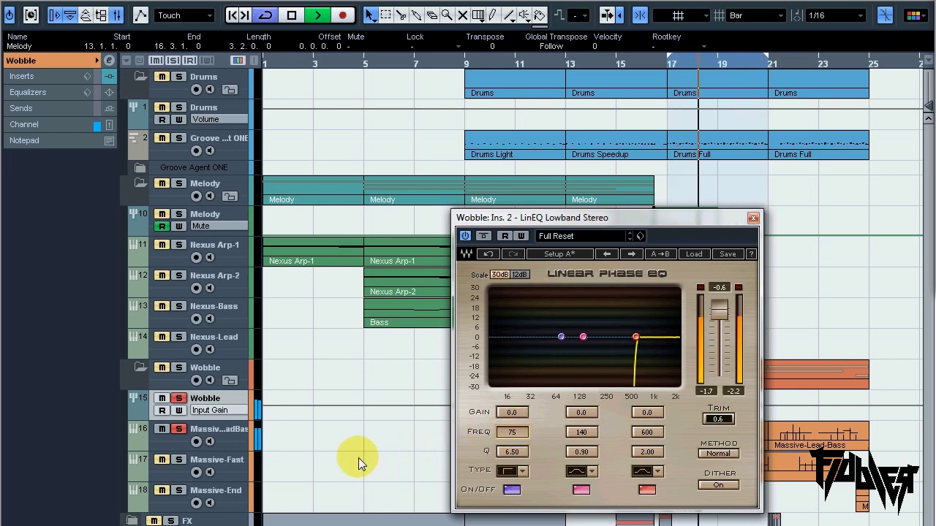
{"action": "left_click_drag", "start_coordinate": [349, 462], "coordinate": [315, 469]}
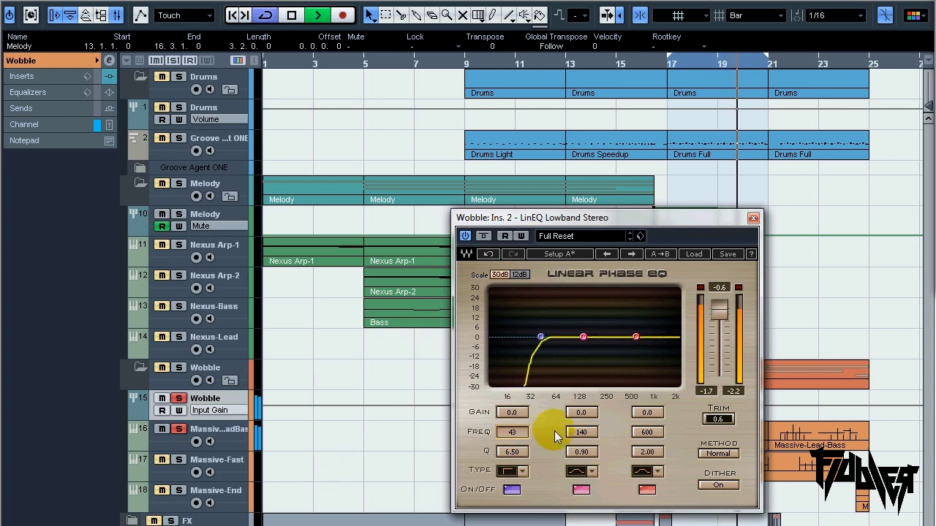
{"action": "left_click", "coordinate": [517, 435]}
{"action": "mouse_move", "coordinate": [510, 437]}
{"action": "left_mouse_down"}
{"action": "mouse_move", "coordinate": [497, 435]}
{"action": "mouse_move", "coordinate": [520, 436]}
{"action": "left_mouse_up"}
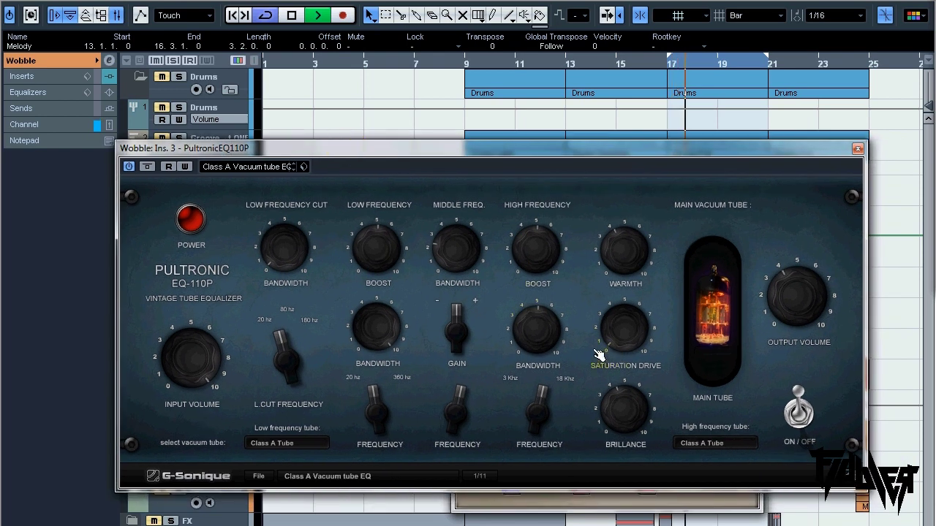
Compare the wobble sound with the PultronicEQ110P insert switched off and on, and go over its boost, bandwidth and brilliance controls
{"action": "mouse_move", "coordinate": [390, 253]}
{"action": "left_mouse_down"}
{"action": "mouse_move", "coordinate": [377, 212]}
{"action": "mouse_move", "coordinate": [378, 255]}
{"action": "left_mouse_up"}
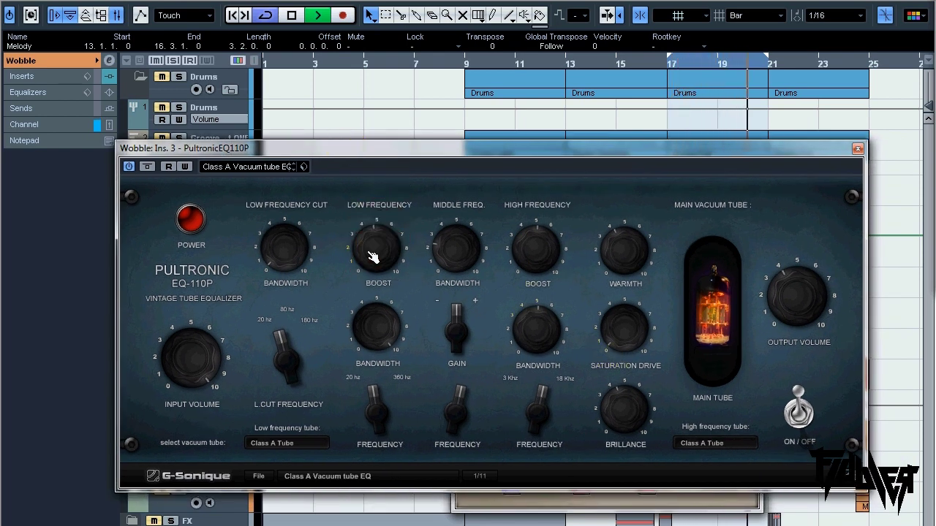
{"action": "left_click", "coordinate": [796, 411]}
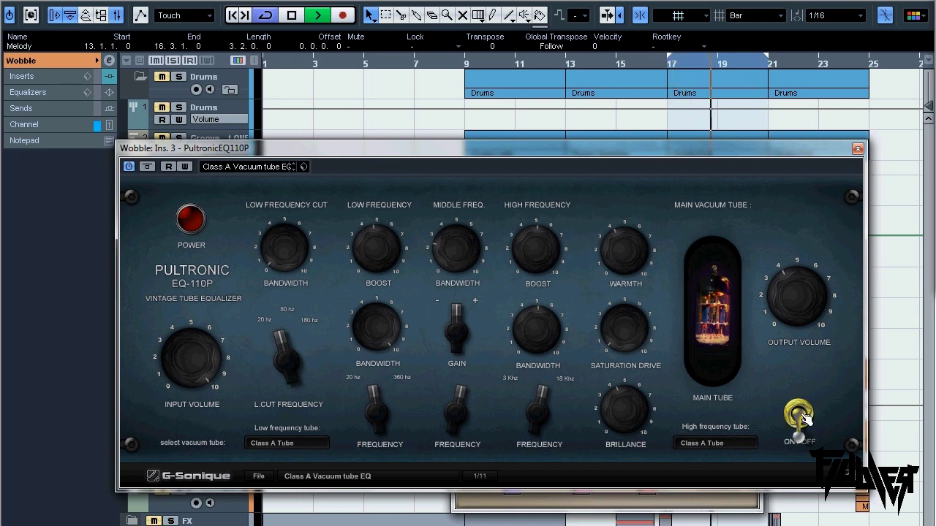
{"action": "left_click", "coordinate": [801, 414]}
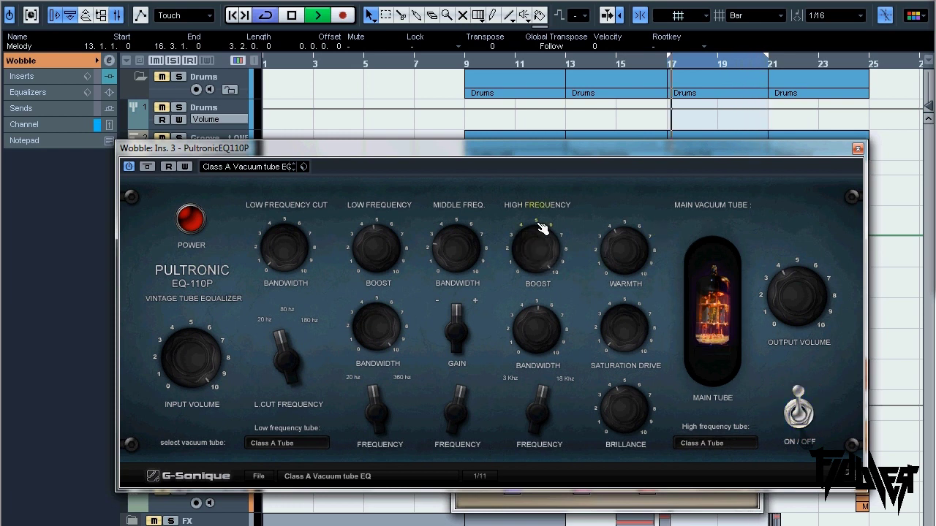
{"action": "mouse_move", "coordinate": [552, 311]}
{"action": "left_mouse_down"}
{"action": "mouse_move", "coordinate": [554, 320]}
{"action": "mouse_move", "coordinate": [553, 299]}
{"action": "mouse_move", "coordinate": [556, 389]}
{"action": "mouse_move", "coordinate": [548, 336]}
{"action": "mouse_move", "coordinate": [556, 329]}
{"action": "left_mouse_up"}
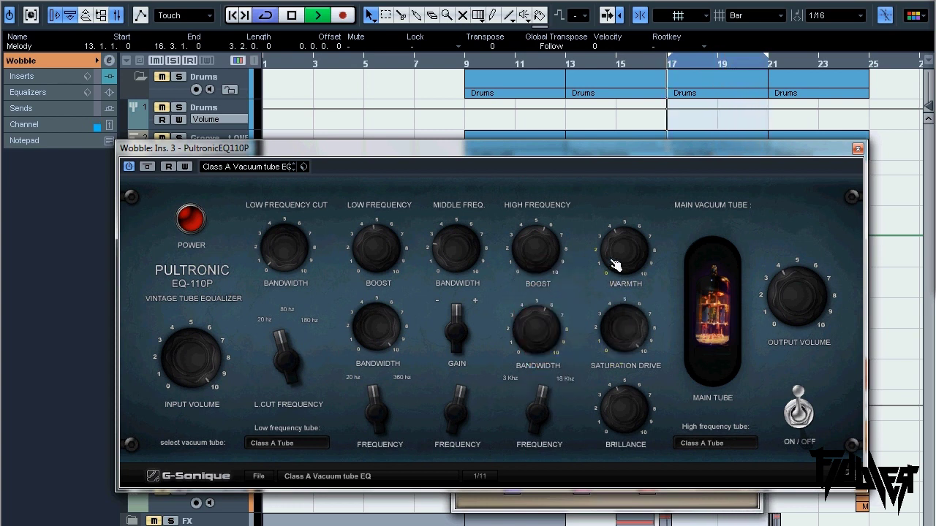
{"action": "left_click_drag", "start_coordinate": [630, 436], "coordinate": [633, 384]}
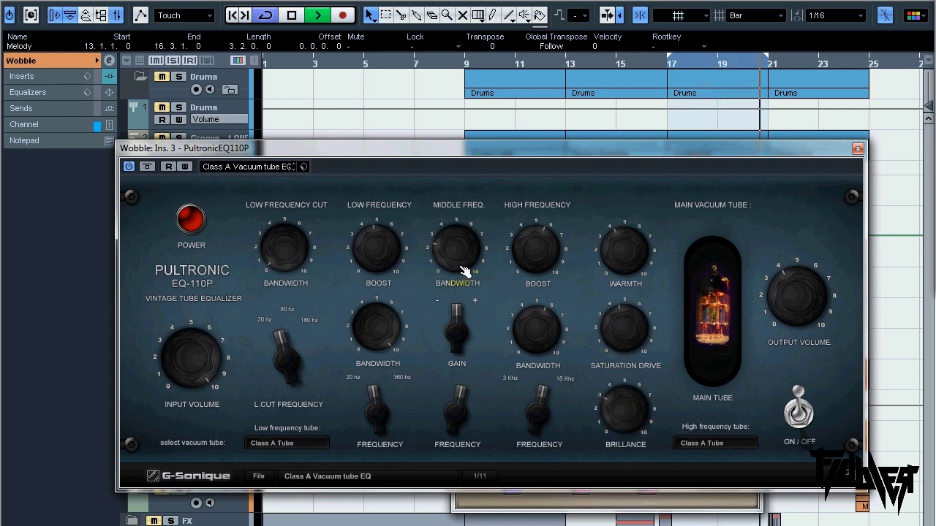
Adjust the middle frequency bandwidth and high frequency boost on the Wobble group's PultronicEQ110P
{"action": "left_click", "coordinate": [377, 395]}
{"action": "left_click", "coordinate": [456, 248]}
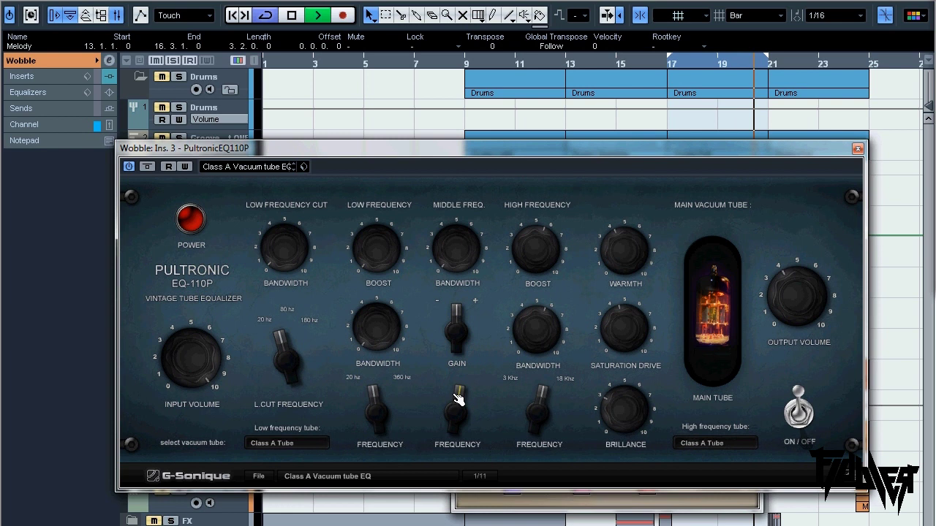
{"action": "left_click_drag", "start_coordinate": [384, 337], "coordinate": [356, 215]}
{"action": "left_click_drag", "start_coordinate": [384, 262], "coordinate": [379, 139]}
{"action": "left_click_drag", "start_coordinate": [384, 337], "coordinate": [386, 372]}
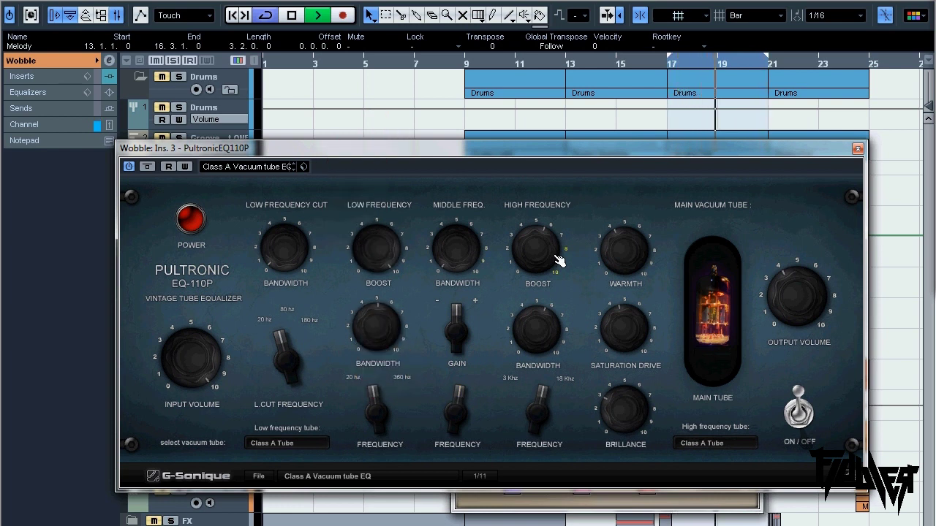
Stop playback, close the PultronicEQ110P and select the Massive-LeadBass track
{"action": "key", "text": "space"}
{"action": "left_click", "coordinate": [857, 148]}
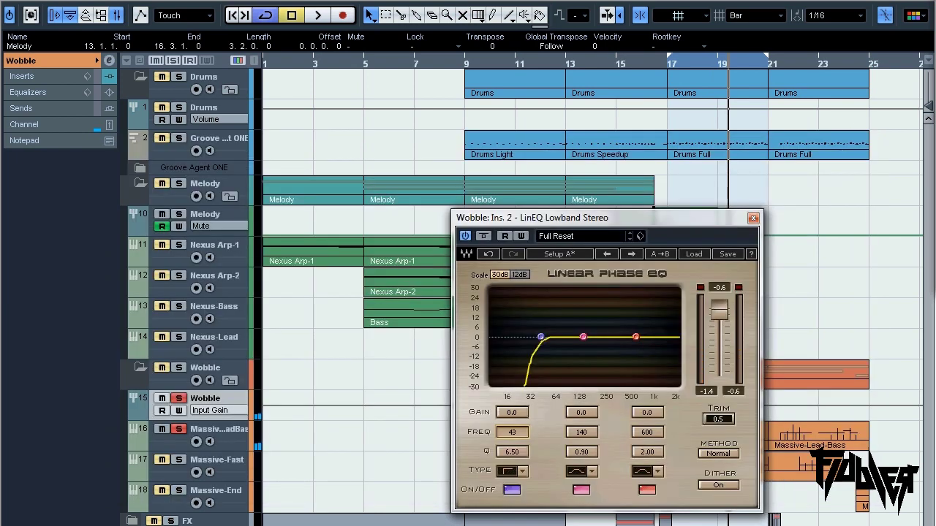
{"action": "left_click", "coordinate": [219, 430]}
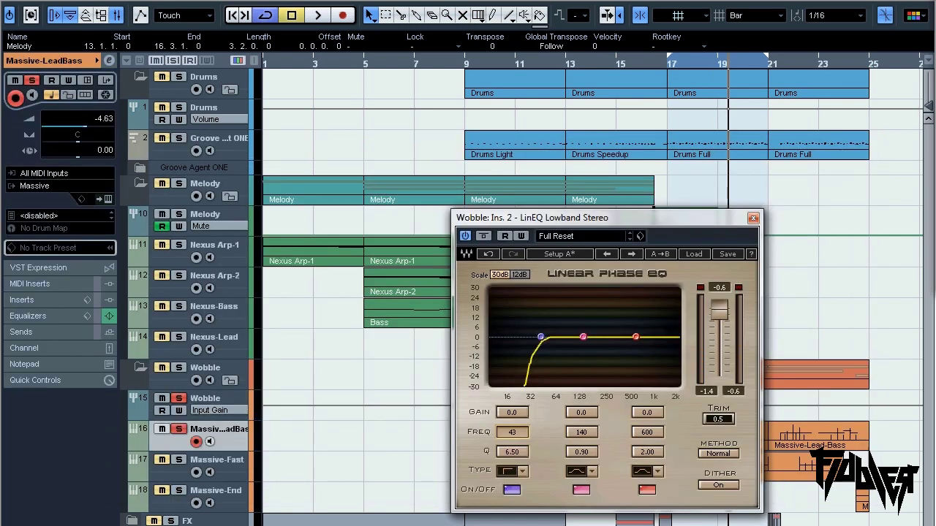
Close the LinEQ Lowband and load the WOW filter plug-in into the first insert slot of the Massive-LeadBass track
{"action": "left_click", "coordinate": [752, 219]}
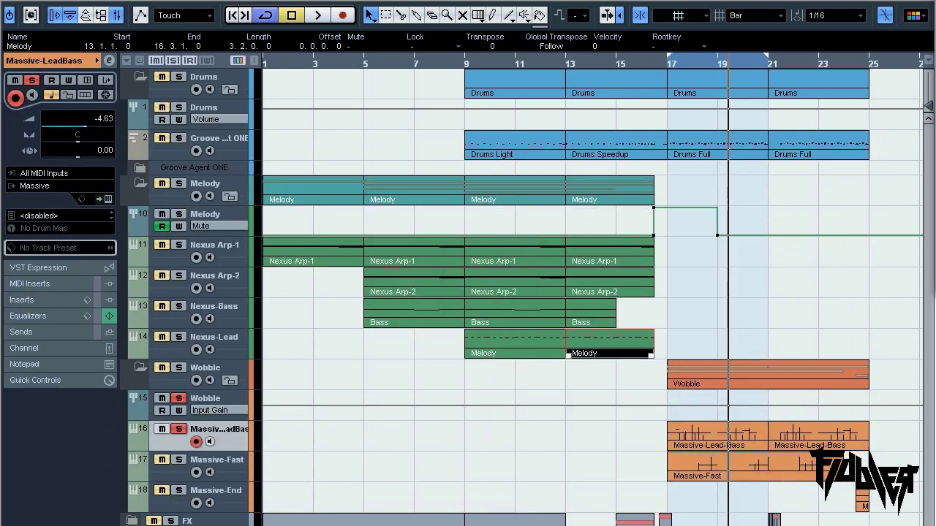
{"action": "left_click_drag", "start_coordinate": [935, 304], "coordinate": [868, 304]}
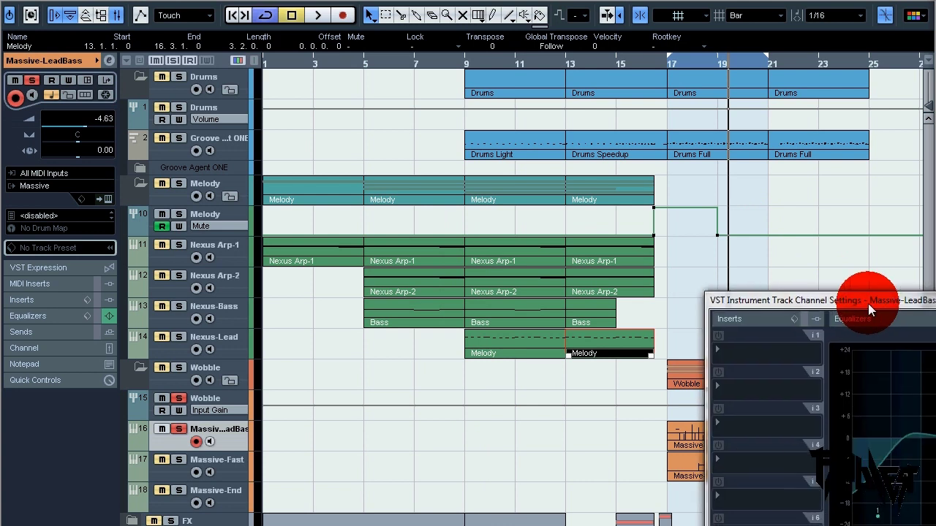
{"action": "left_click", "coordinate": [772, 353]}
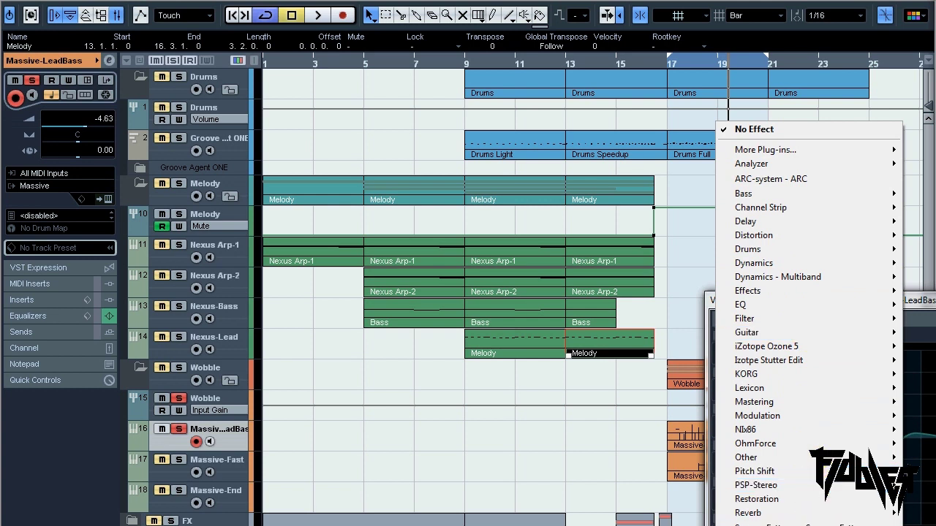
{"action": "key", "text": "Return"}
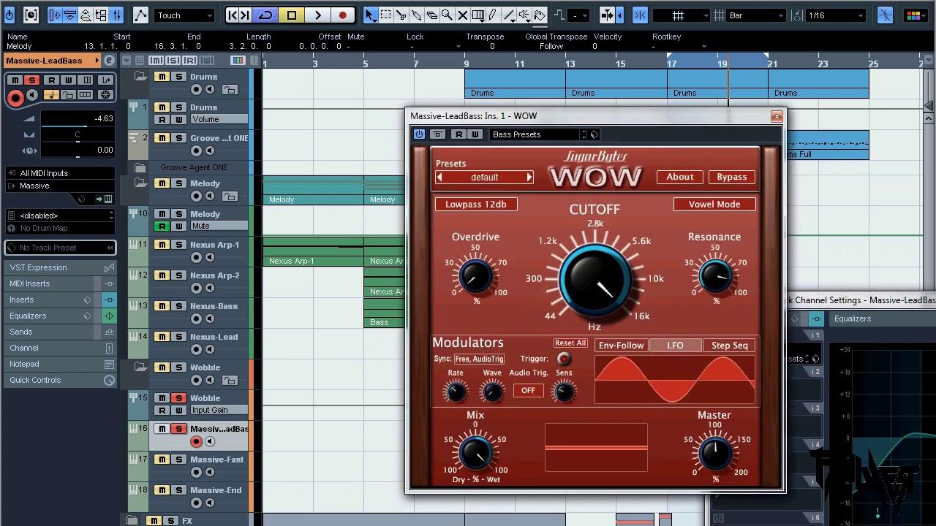
{"action": "left_click", "coordinate": [935, 301]}
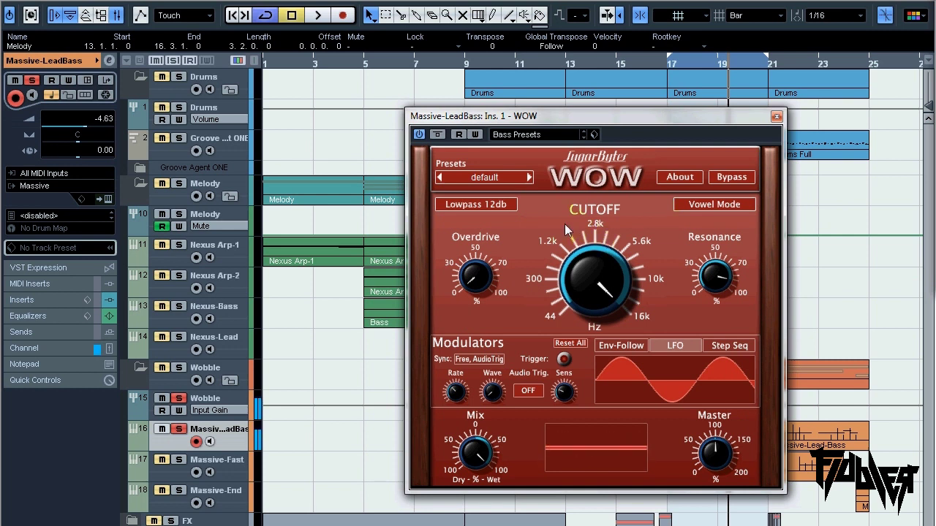
Try WOW's Vowel Mode on and off, then choose the Rejecter preset from its Vowel presets
{"action": "left_click", "coordinate": [721, 204]}
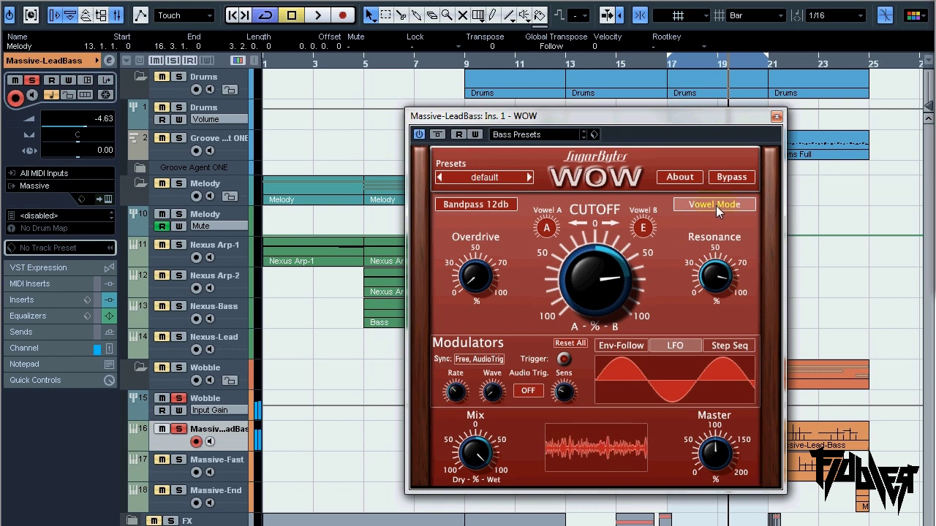
{"action": "left_click", "coordinate": [716, 205]}
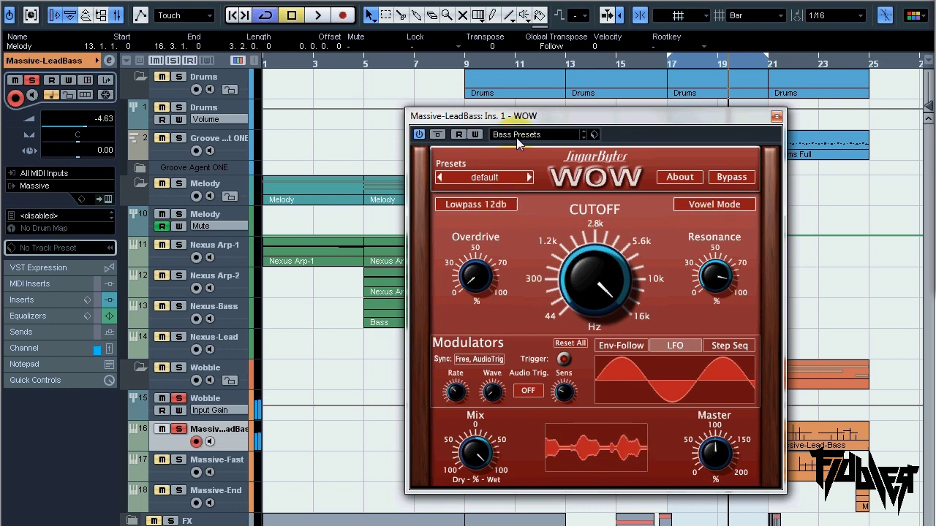
{"action": "left_click", "coordinate": [510, 178]}
{"action": "mouse_move", "coordinate": [497, 244]}
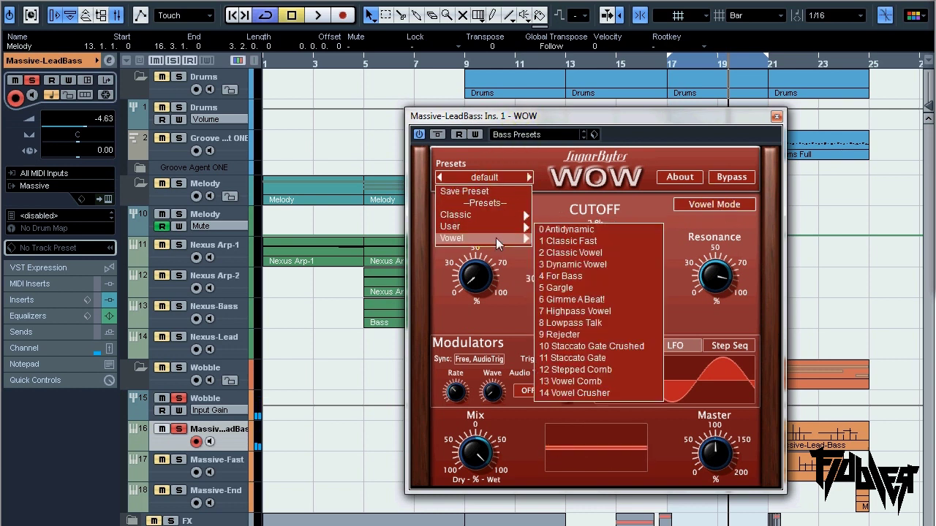
{"action": "left_click", "coordinate": [587, 335]}
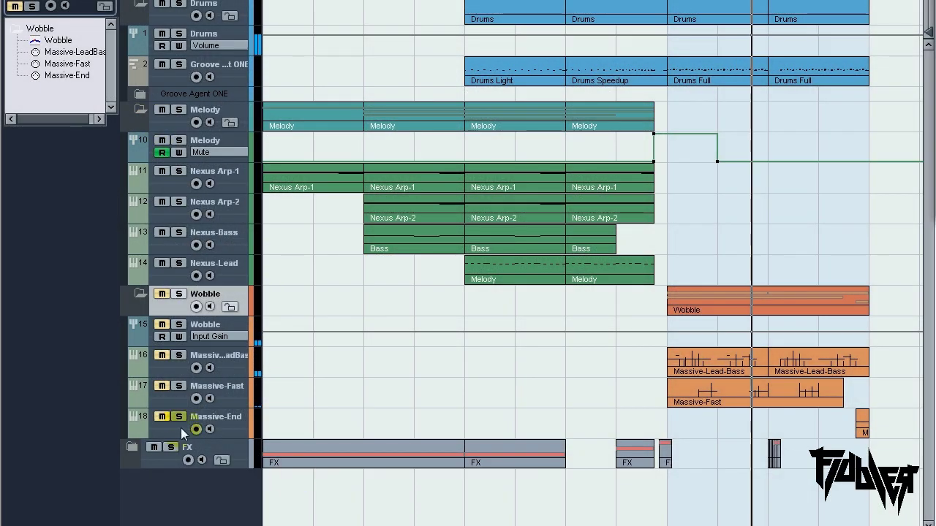
Expand the FX folder in place of the collapsed Wobble folder and solo the FX tracks
{"action": "left_click", "coordinate": [131, 448]}
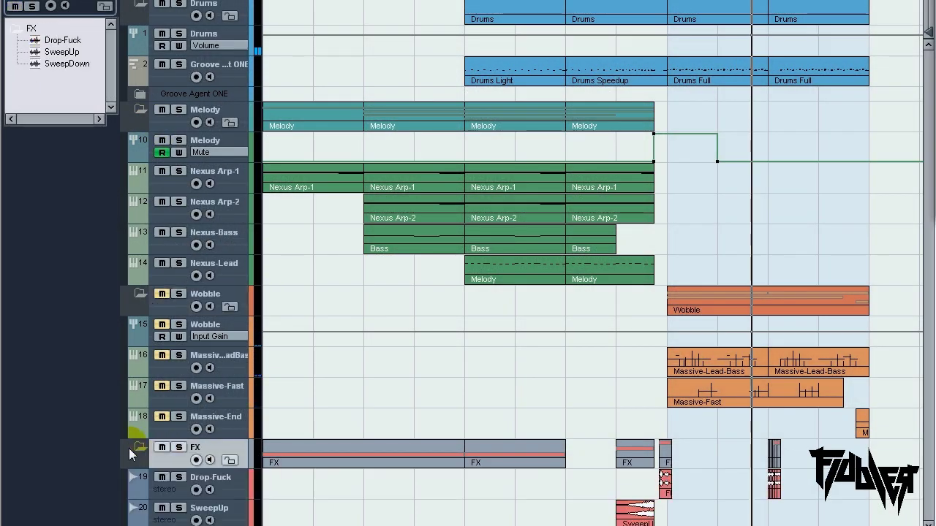
{"action": "left_click", "coordinate": [140, 293]}
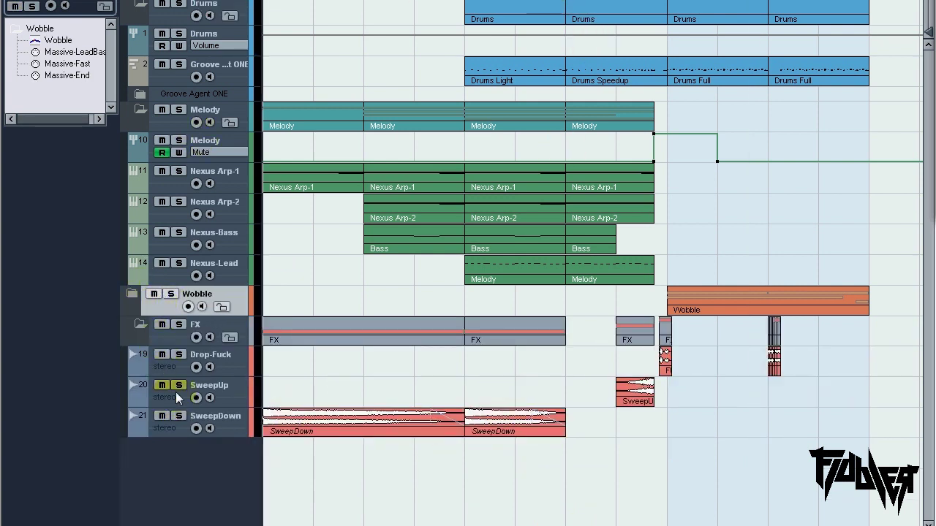
{"action": "left_click", "coordinate": [179, 326]}
Audition the soloed FX from the opening SweepDown, then from bar 9, the SweepUp at bar 15 and the drop sample at bar 21
{"action": "key", "text": "space"}
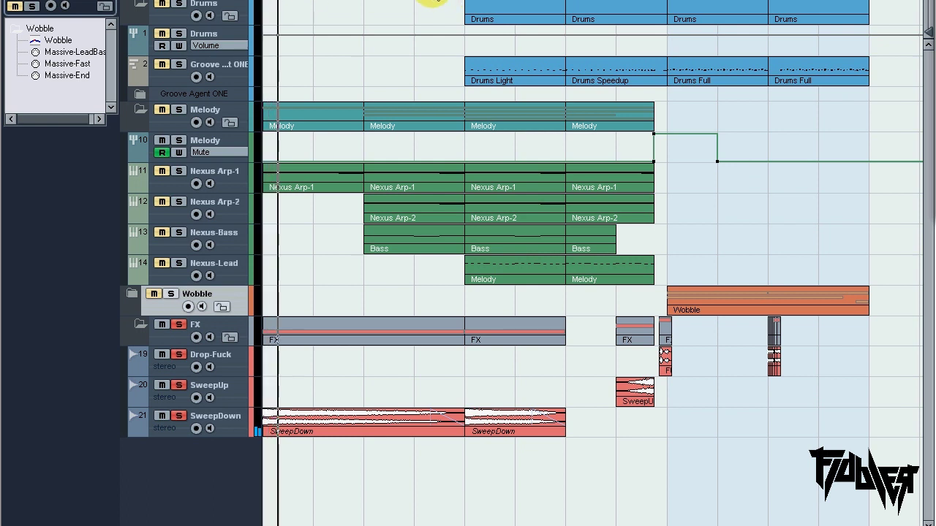
{"action": "left_click", "coordinate": [412, 0]}
{"action": "left_click", "coordinate": [468, 1]}
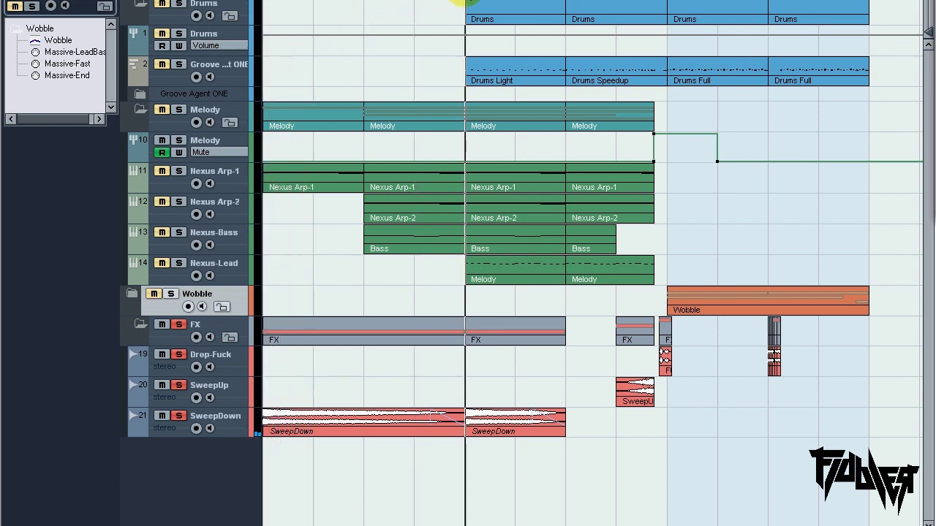
{"action": "left_click", "coordinate": [616, 0]}
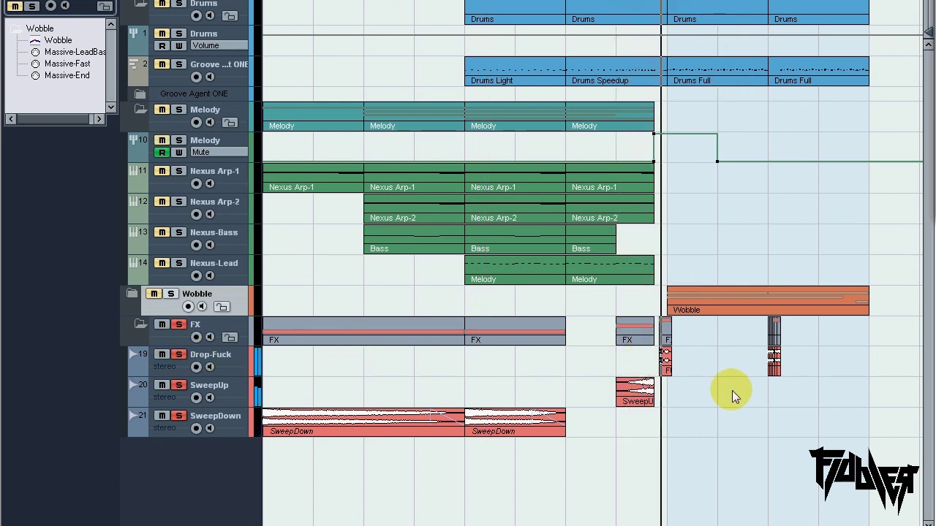
{"action": "left_click", "coordinate": [767, 2]}
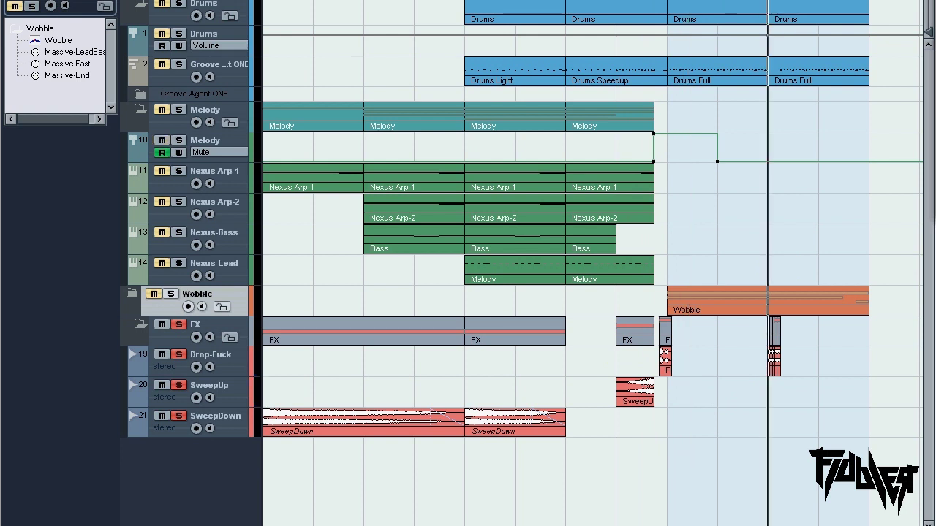
Take the FX folder out of solo and play back the full arrangement
{"action": "left_click", "coordinate": [178, 326]}
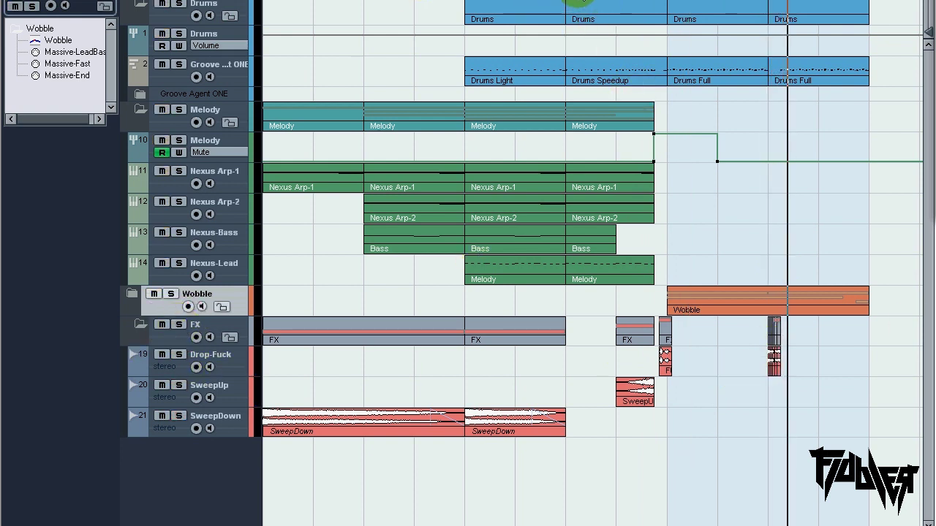
{"action": "key", "text": "space"}
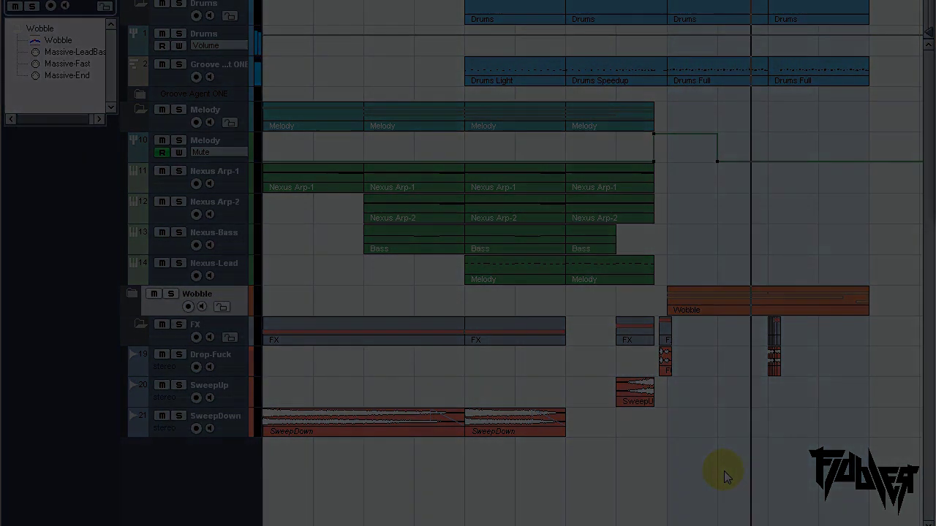
{"action": "left_click", "coordinate": [716, 472]}
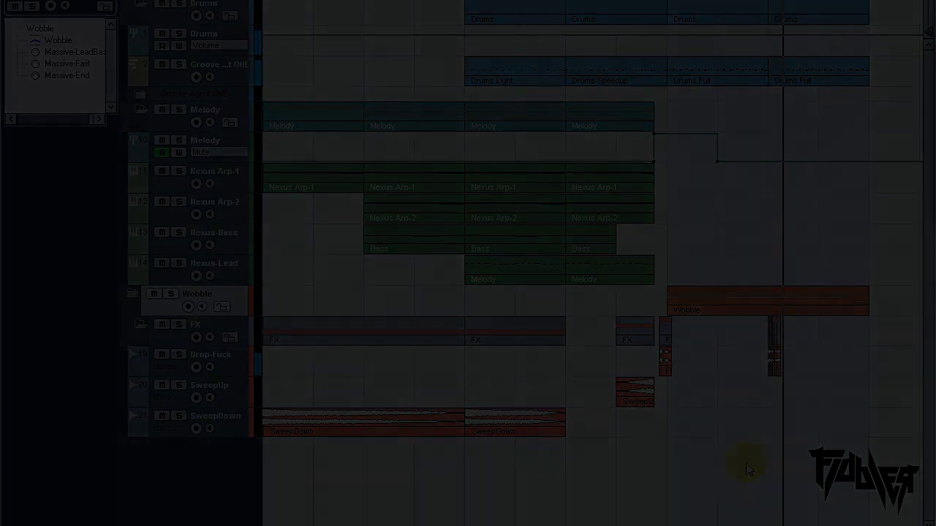